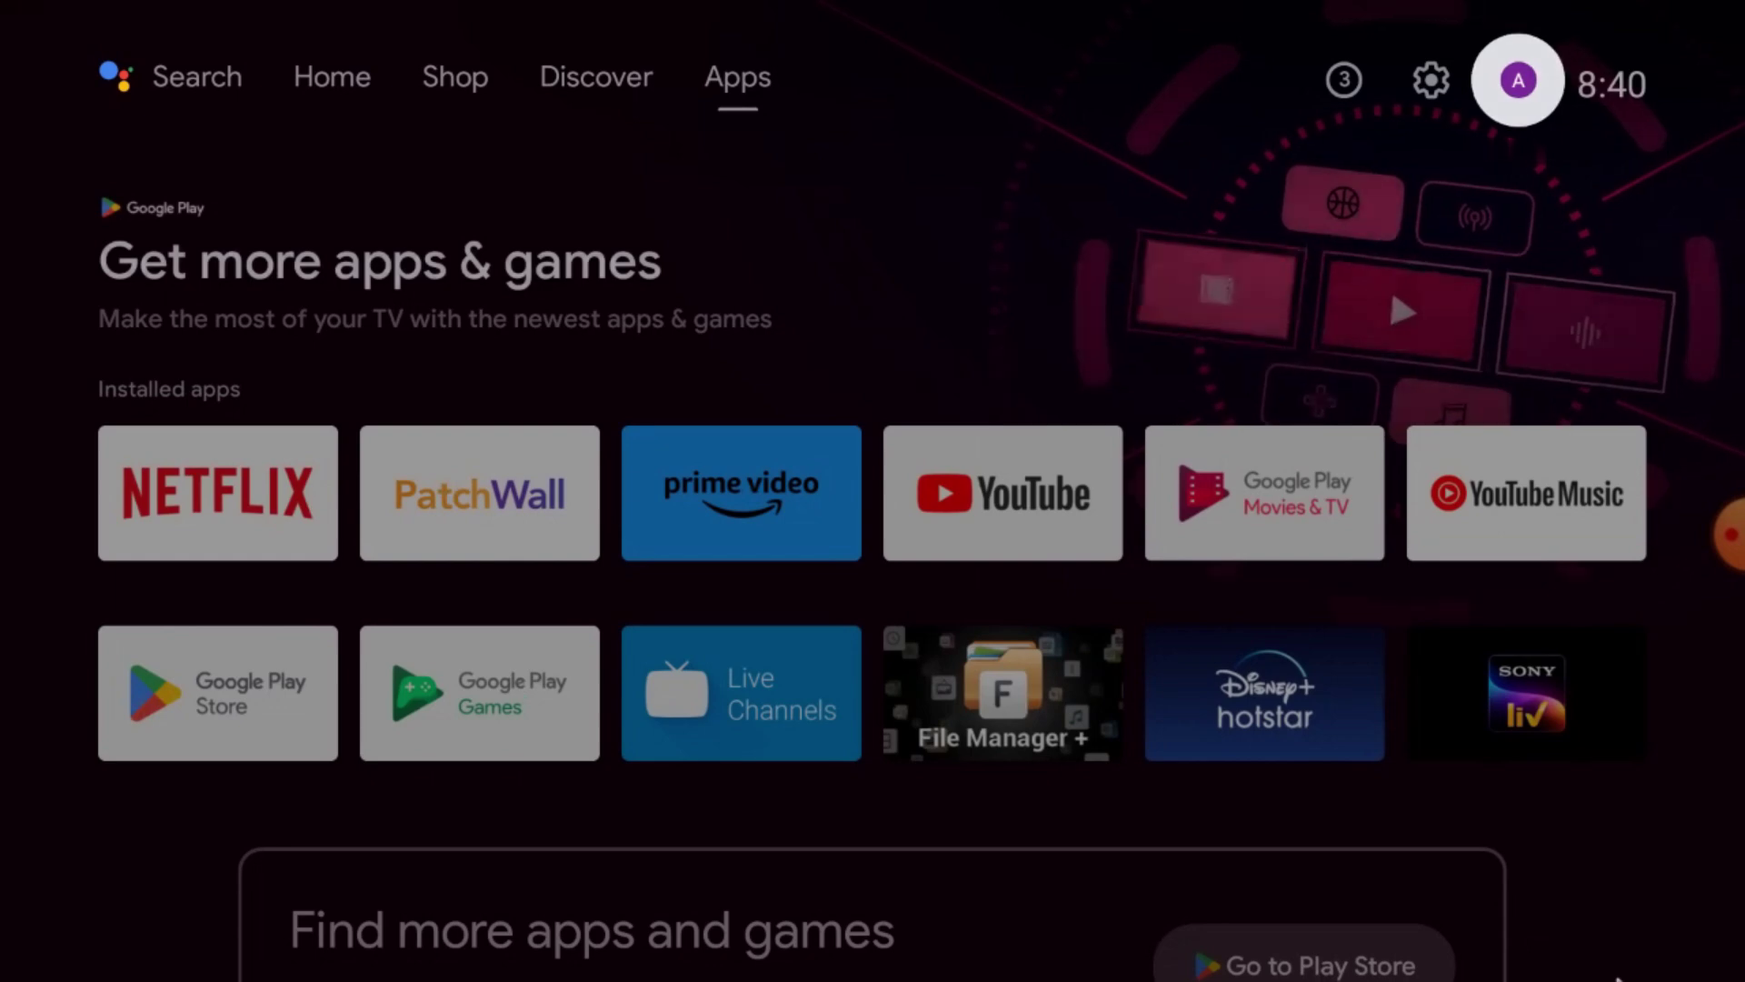
Step: Launch Google Play Store and open its search field
{"action": "key", "text": "Down"}
{"action": "key", "text": "Down"}
{"action": "key", "text": "Down"}
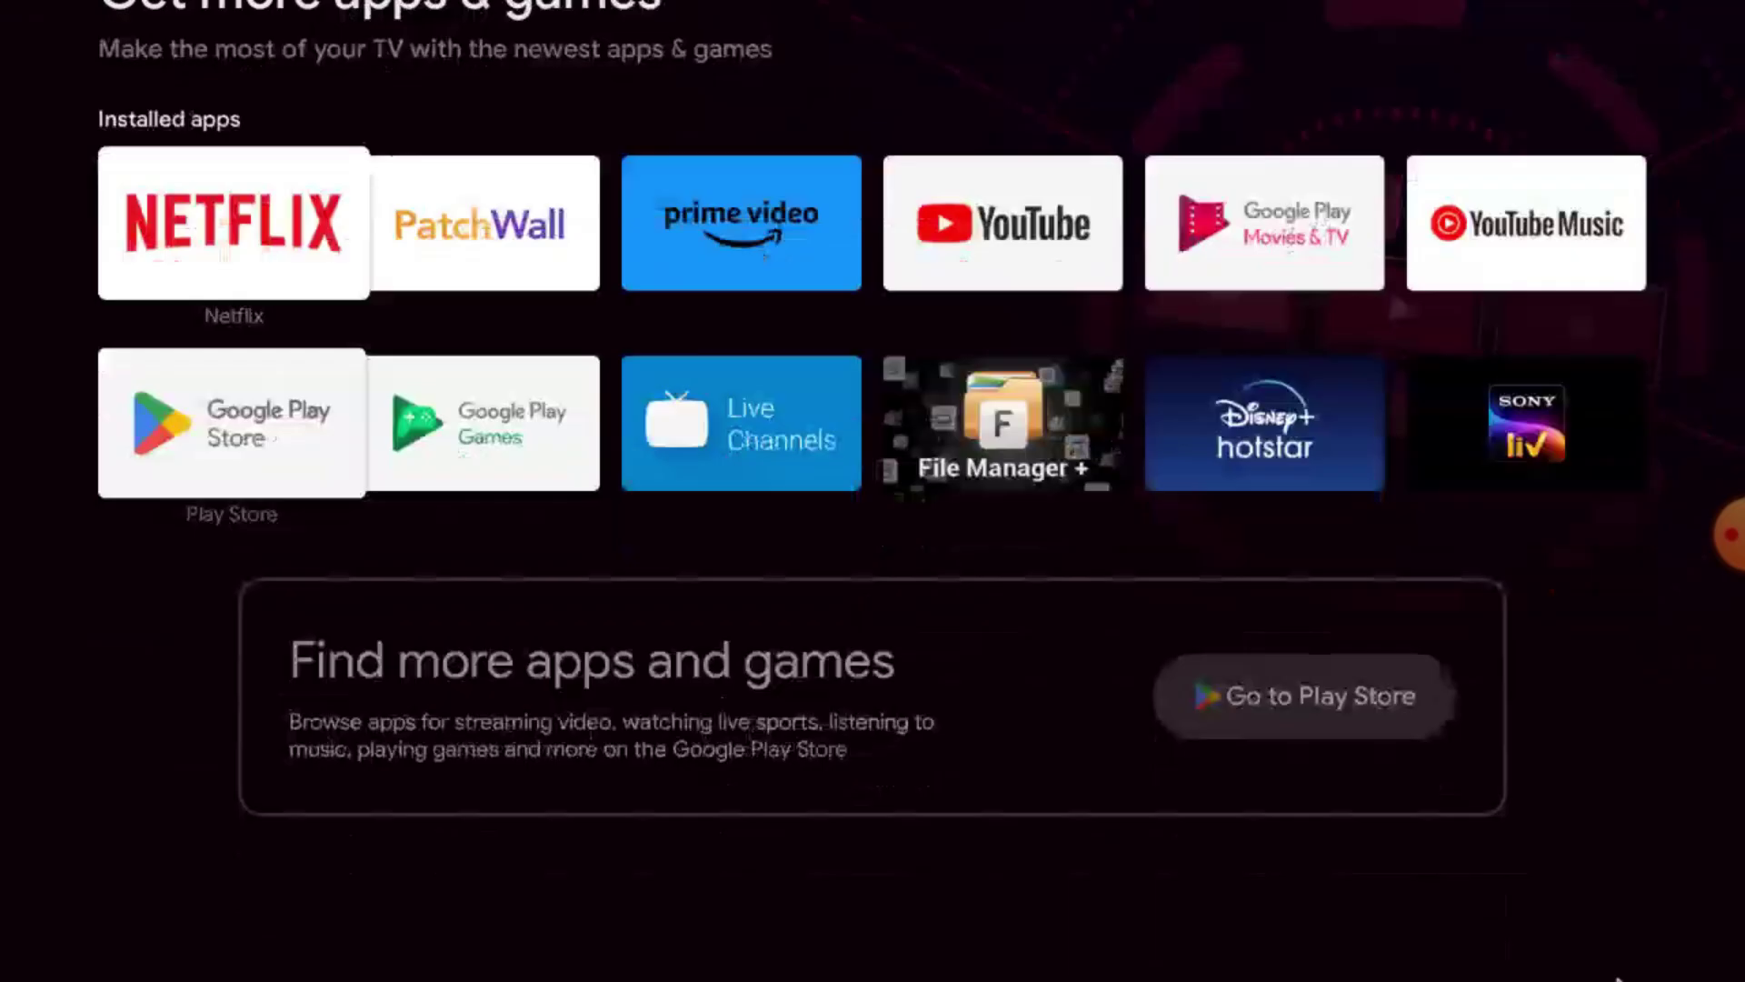
{"action": "key", "text": "Return"}
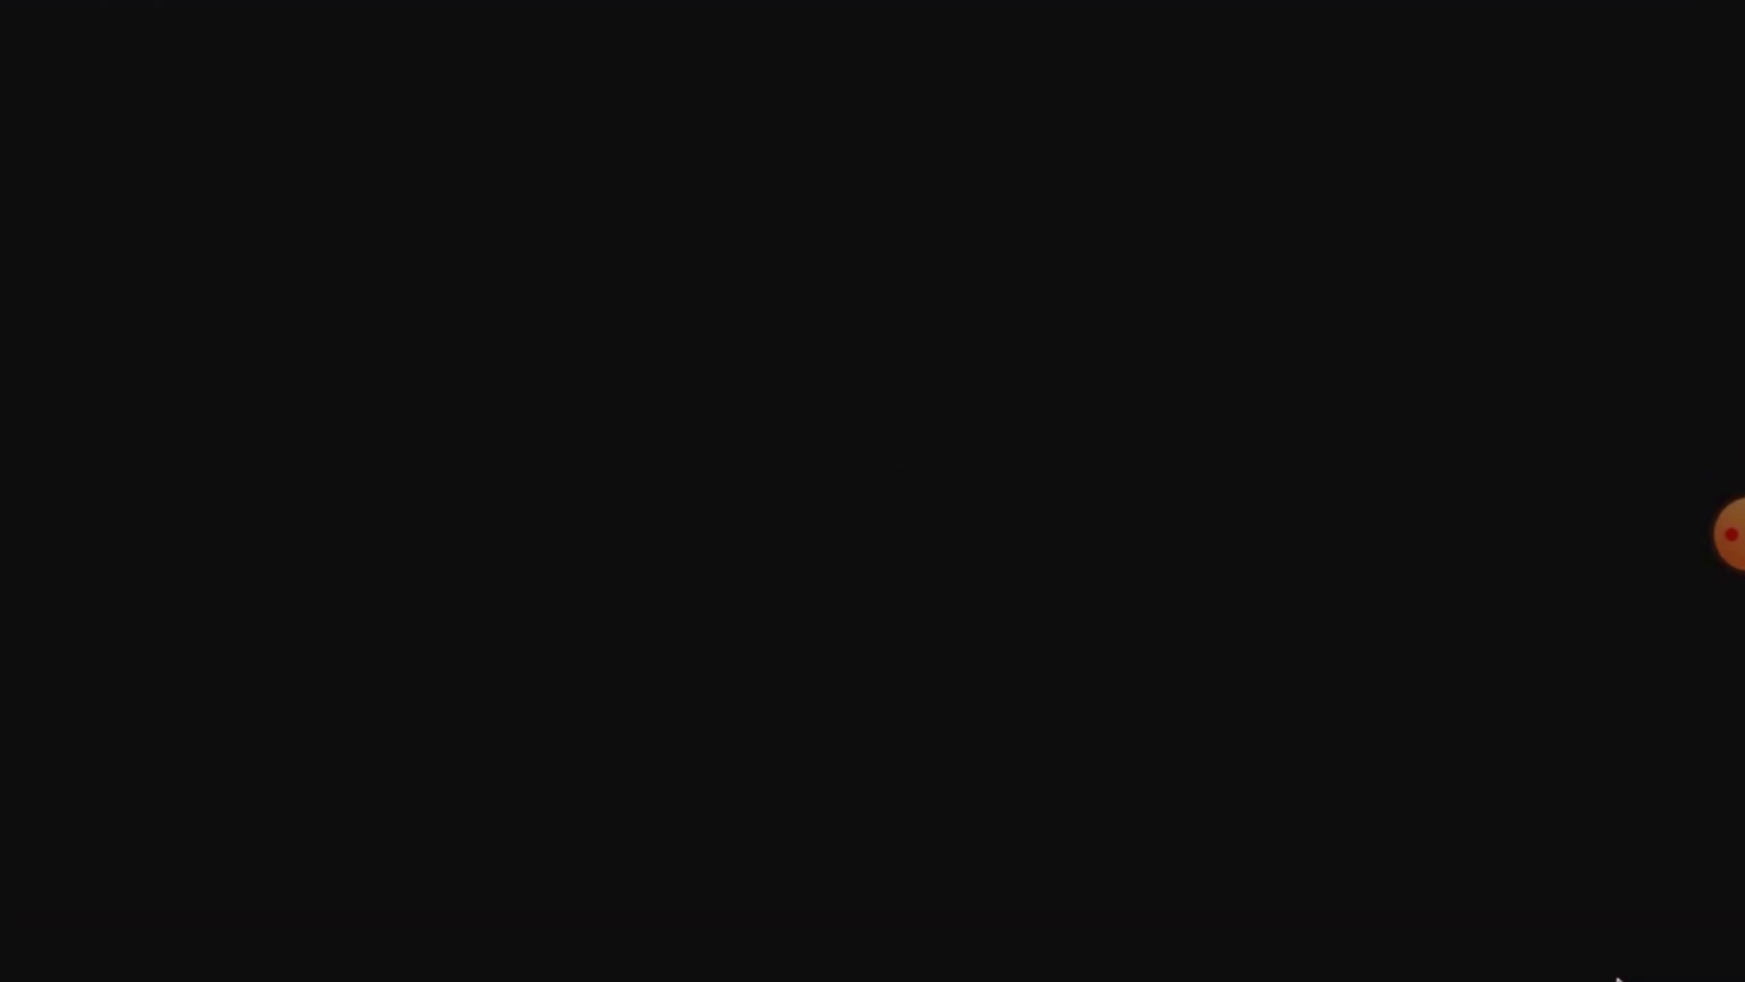
{"action": "key", "text": "Up"}
{"action": "key", "text": "Left"}
{"action": "key", "text": "Down"}
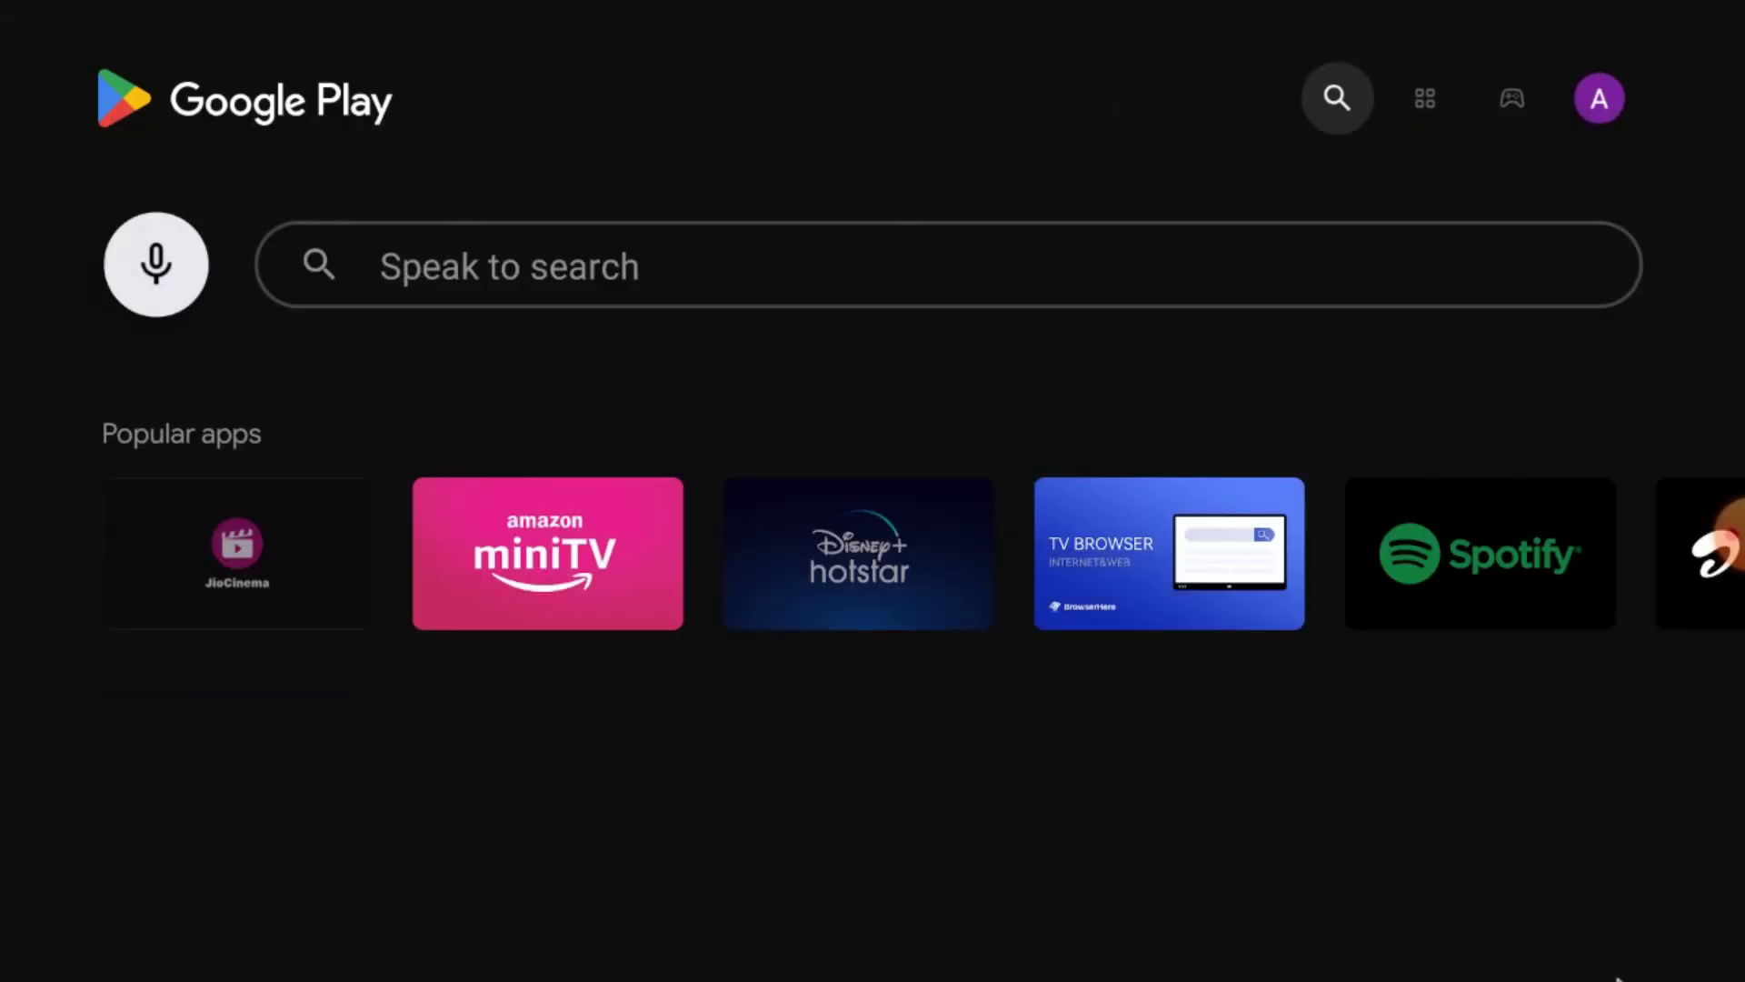
{"action": "key", "text": "Right"}
{"action": "key", "text": "Return"}
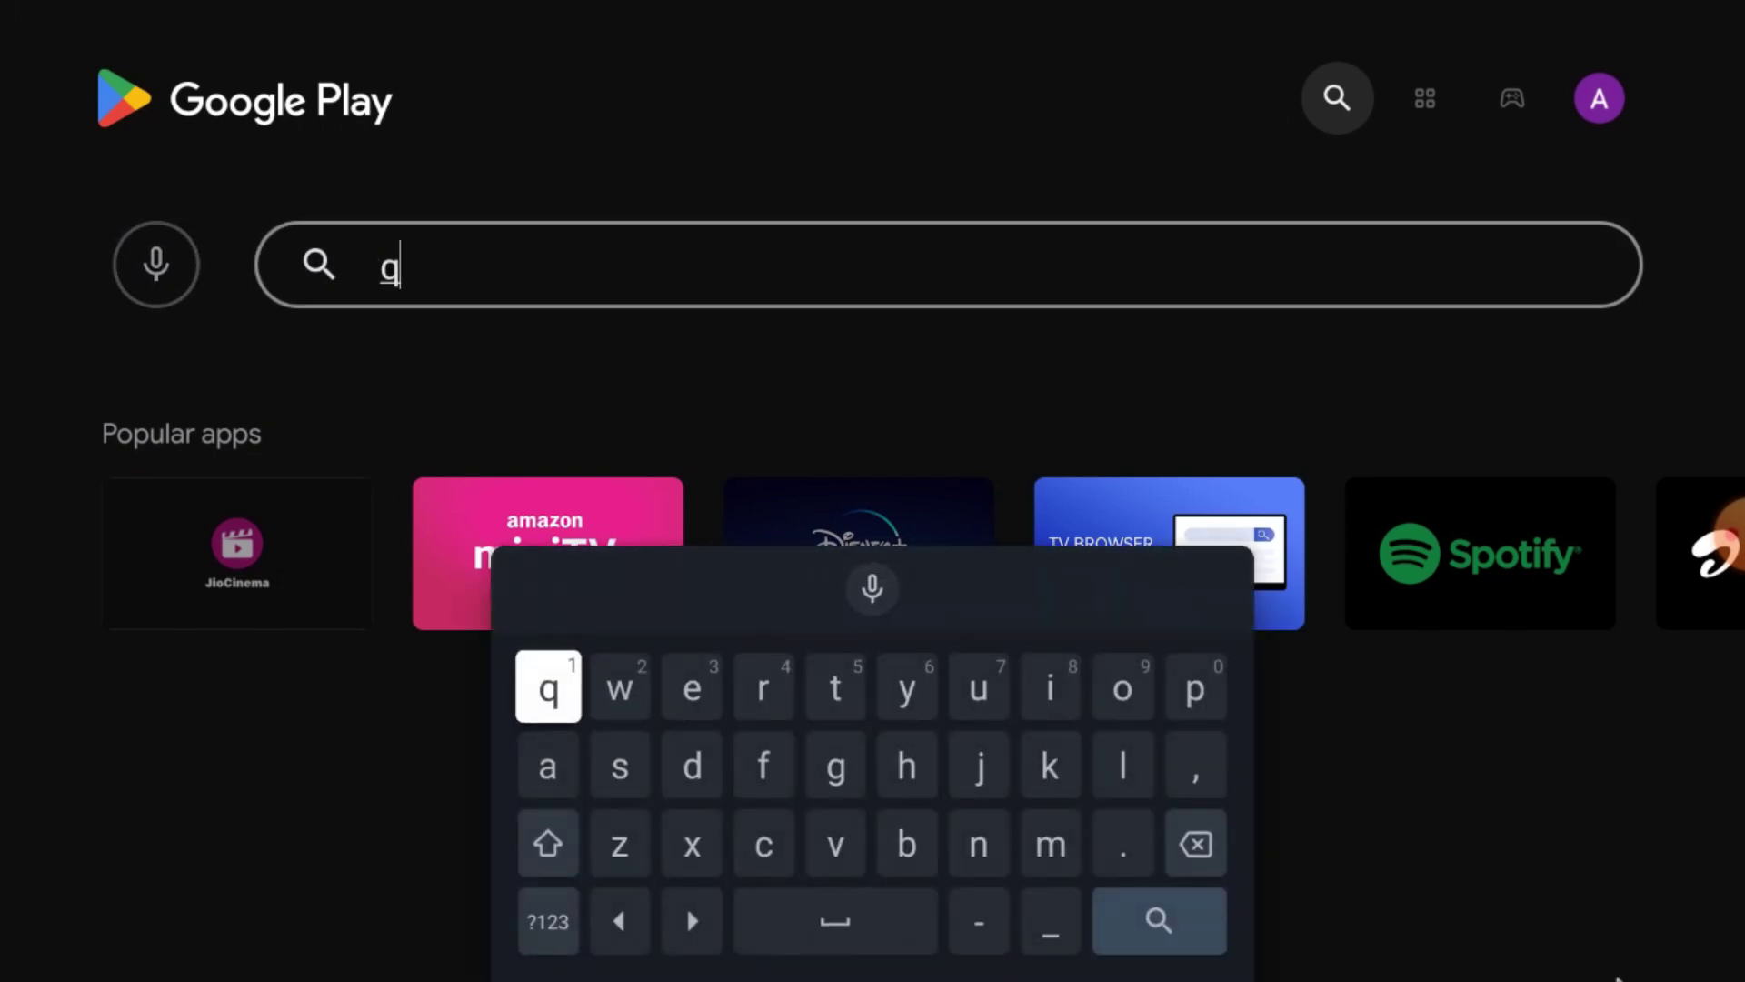
Step: Enter 'fil' in the search with the on-screen keyboard, removing a mistyped 'q'
{"action": "type", "text": "q"}
{"action": "key", "text": "Right"}
{"action": "key", "text": "Right"}
{"action": "key", "text": "Right"}
{"action": "key", "text": "Right"}
{"action": "key", "text": "Right"}
{"action": "key", "text": "Right"}
{"action": "key", "text": "Right"}
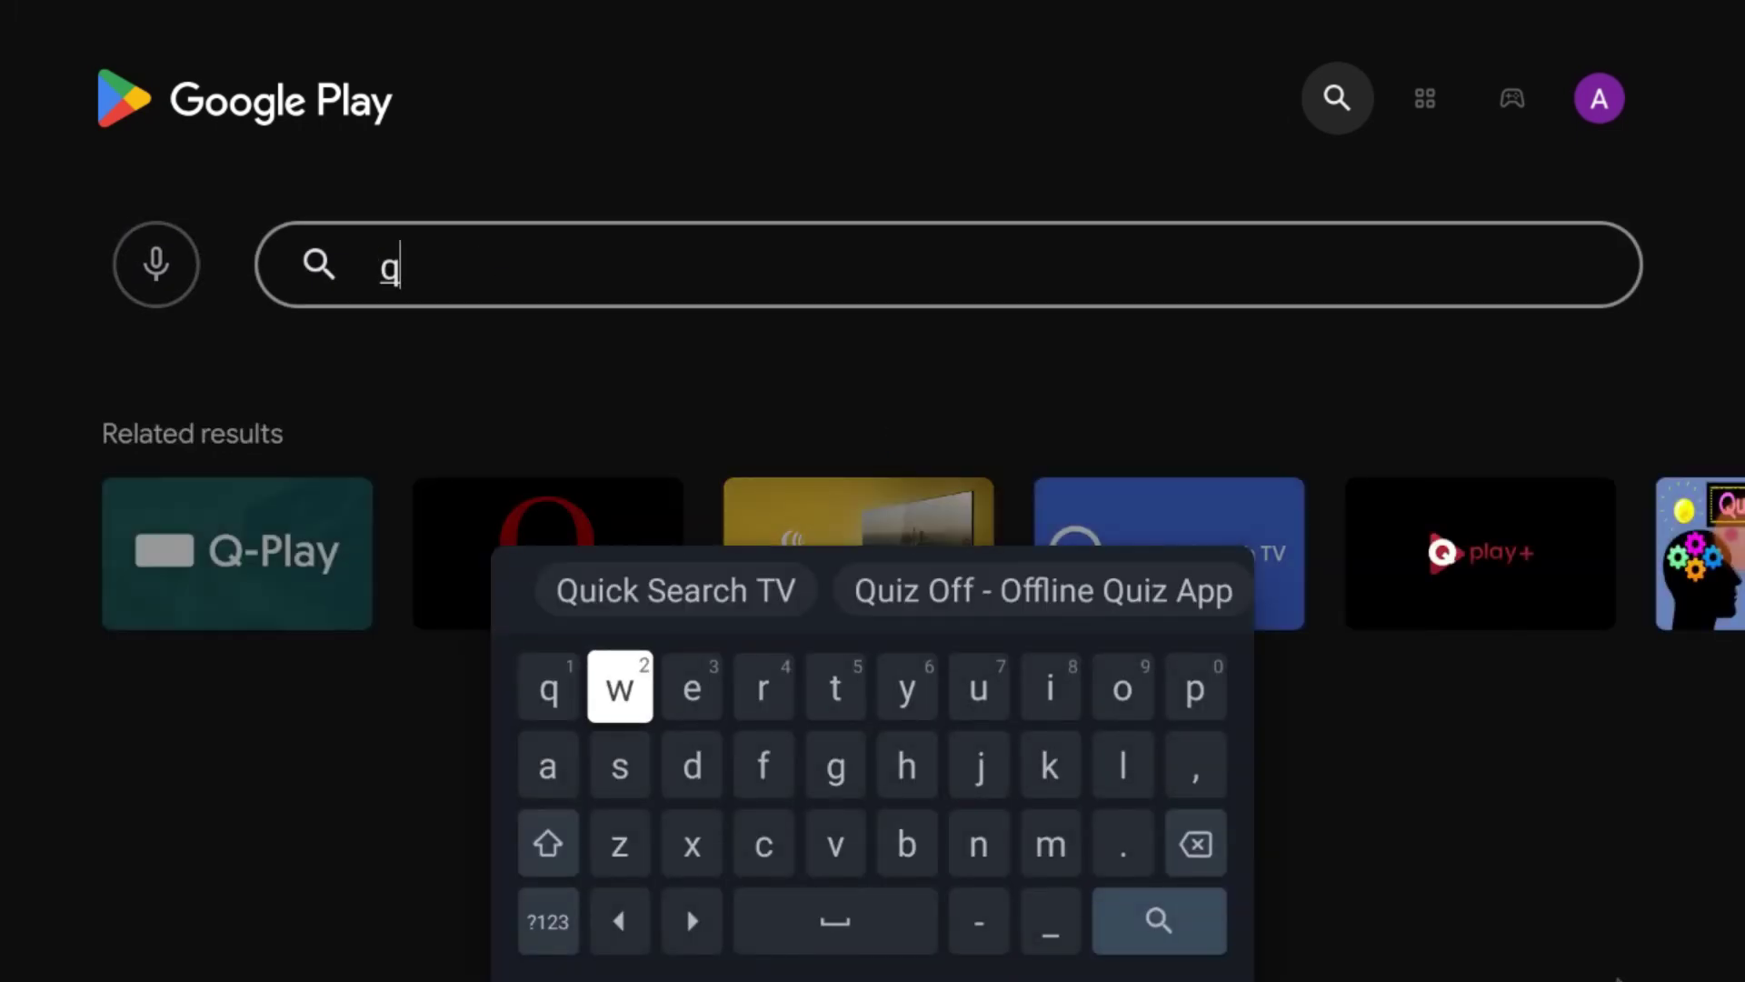
{"action": "key", "text": "Right"}
{"action": "key", "text": "Down"}
{"action": "key", "text": "Down"}
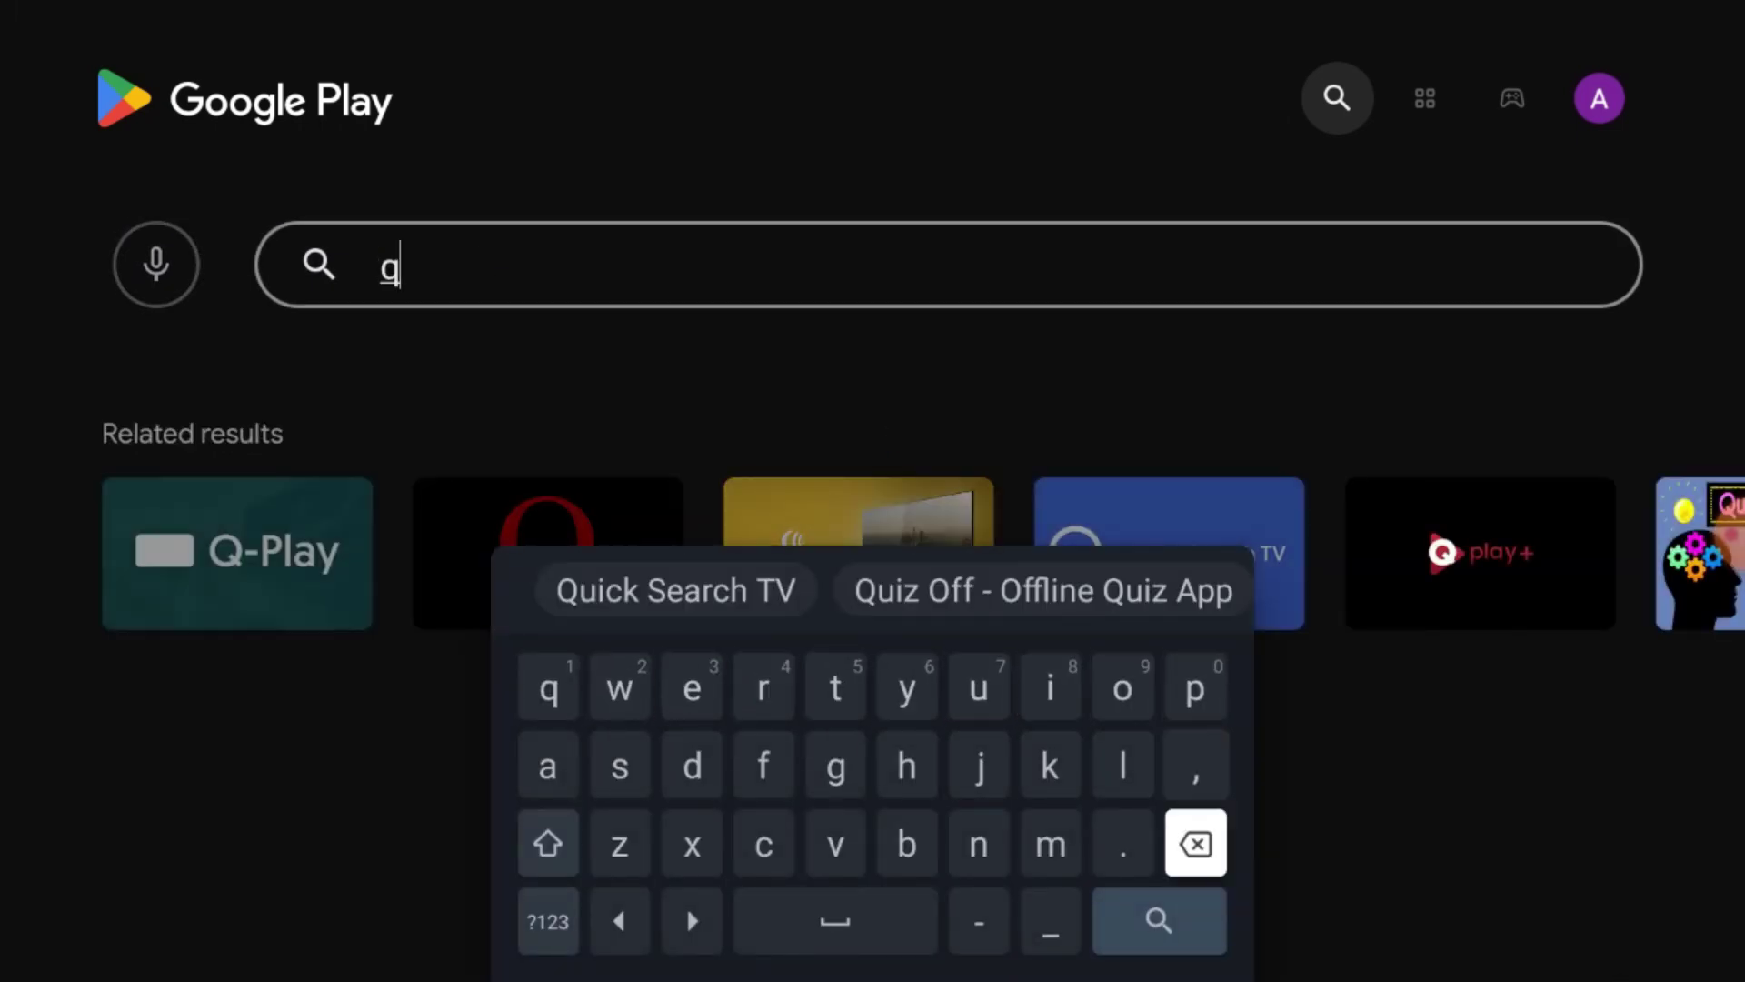
{"action": "key", "text": "Return"}
{"action": "key", "text": "Left"}
{"action": "key", "text": "Left"}
{"action": "key", "text": "Left"}
{"action": "key", "text": "Left"}
{"action": "key", "text": "Left"}
{"action": "key", "text": "Left"}
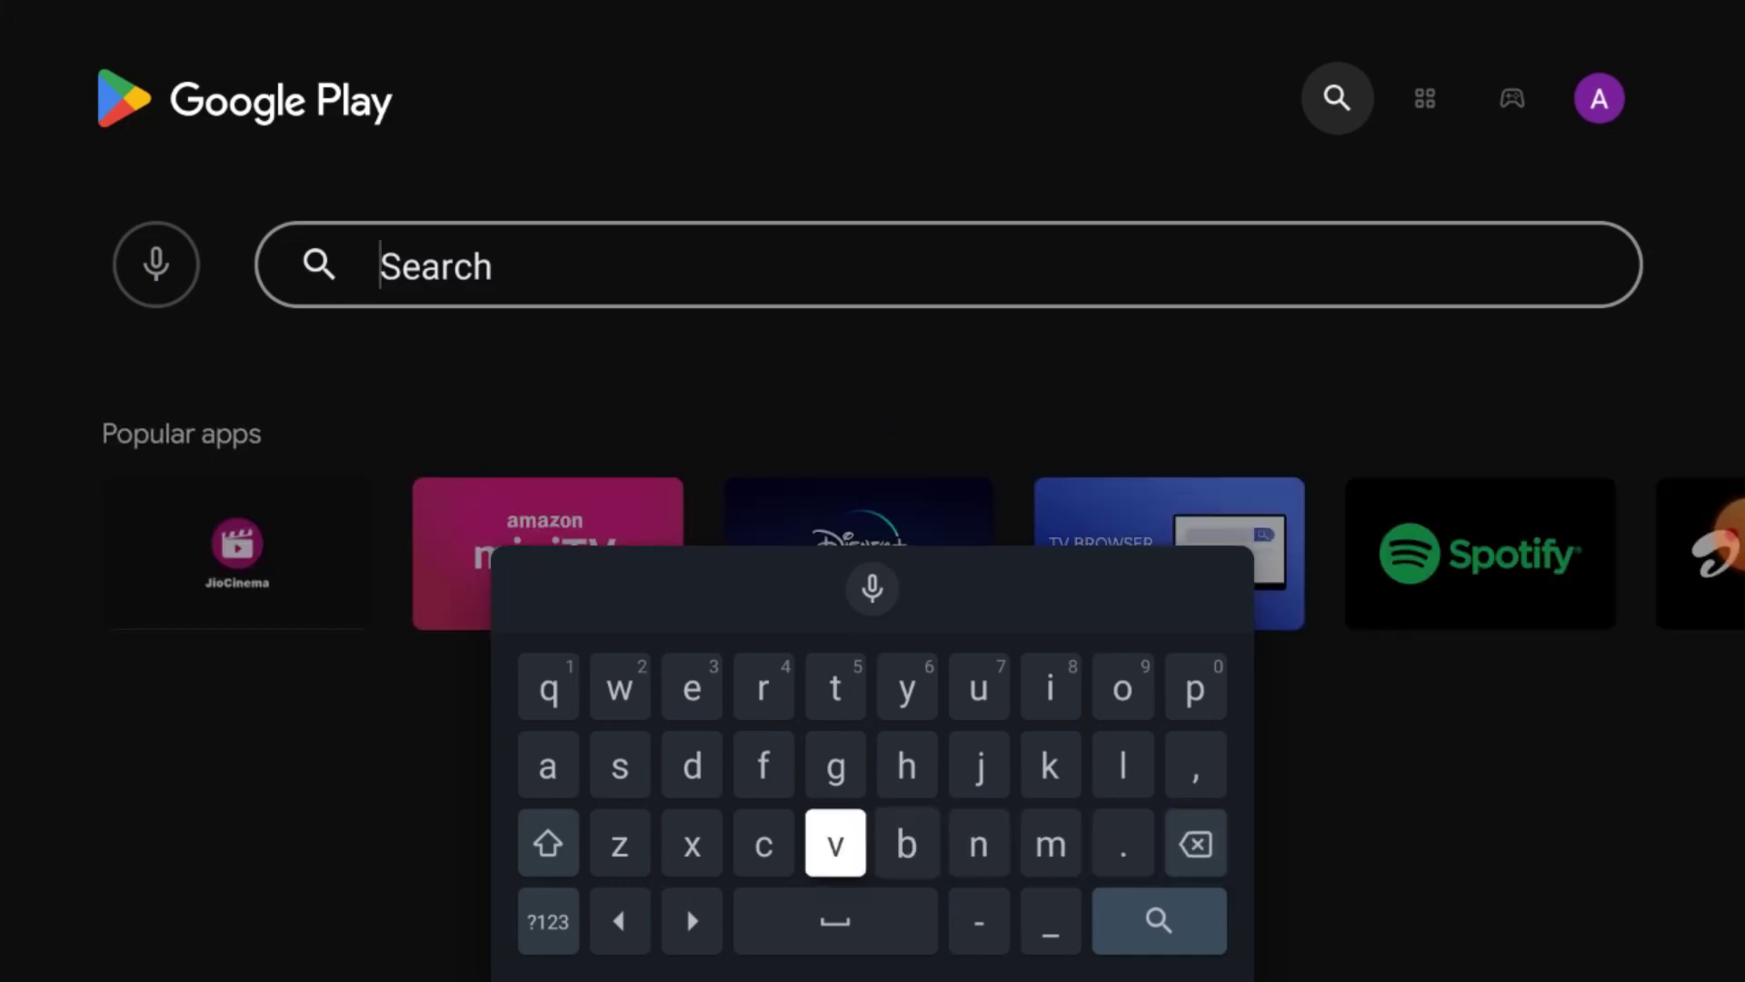
{"action": "key", "text": "Up"}
{"action": "key", "text": "Return"}
{"action": "key", "text": "Right"}
{"action": "key", "text": "Right"}
{"action": "key", "text": "Right"}
{"action": "key", "text": "Right"}
{"action": "key", "text": "Up"}
{"action": "key", "text": "Return"}
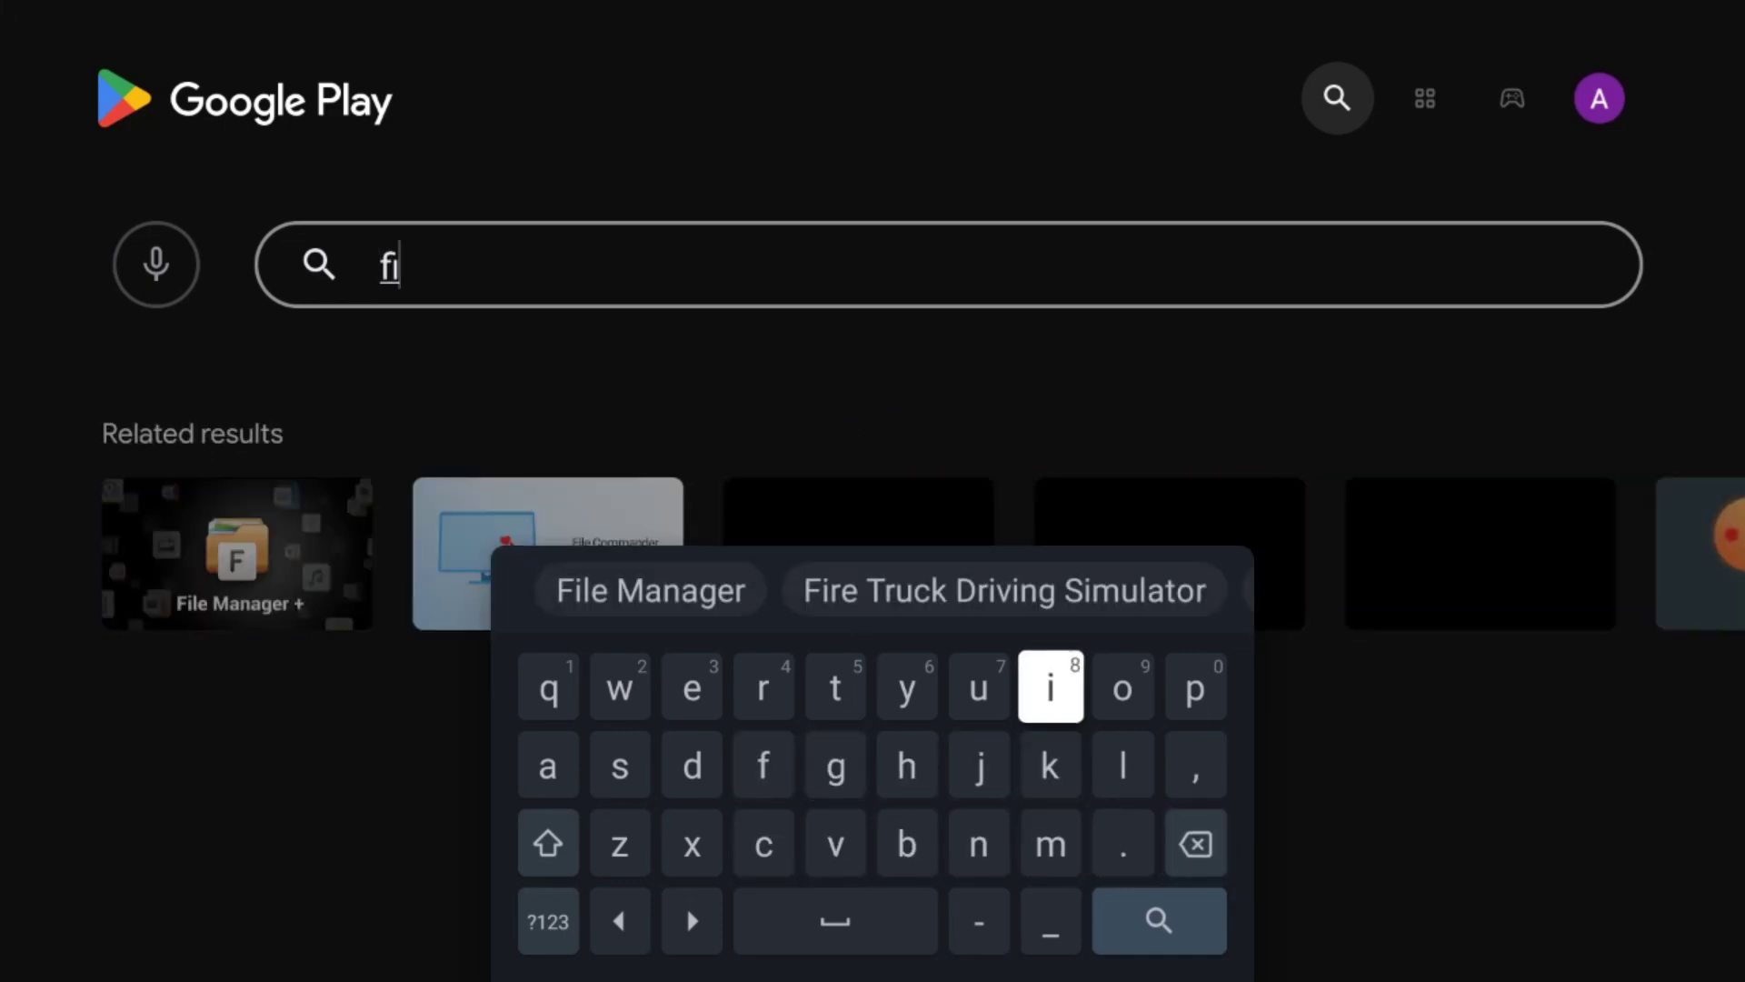
{"action": "key", "text": "Down"}
{"action": "key", "text": "Right"}
{"action": "key", "text": "Return"}
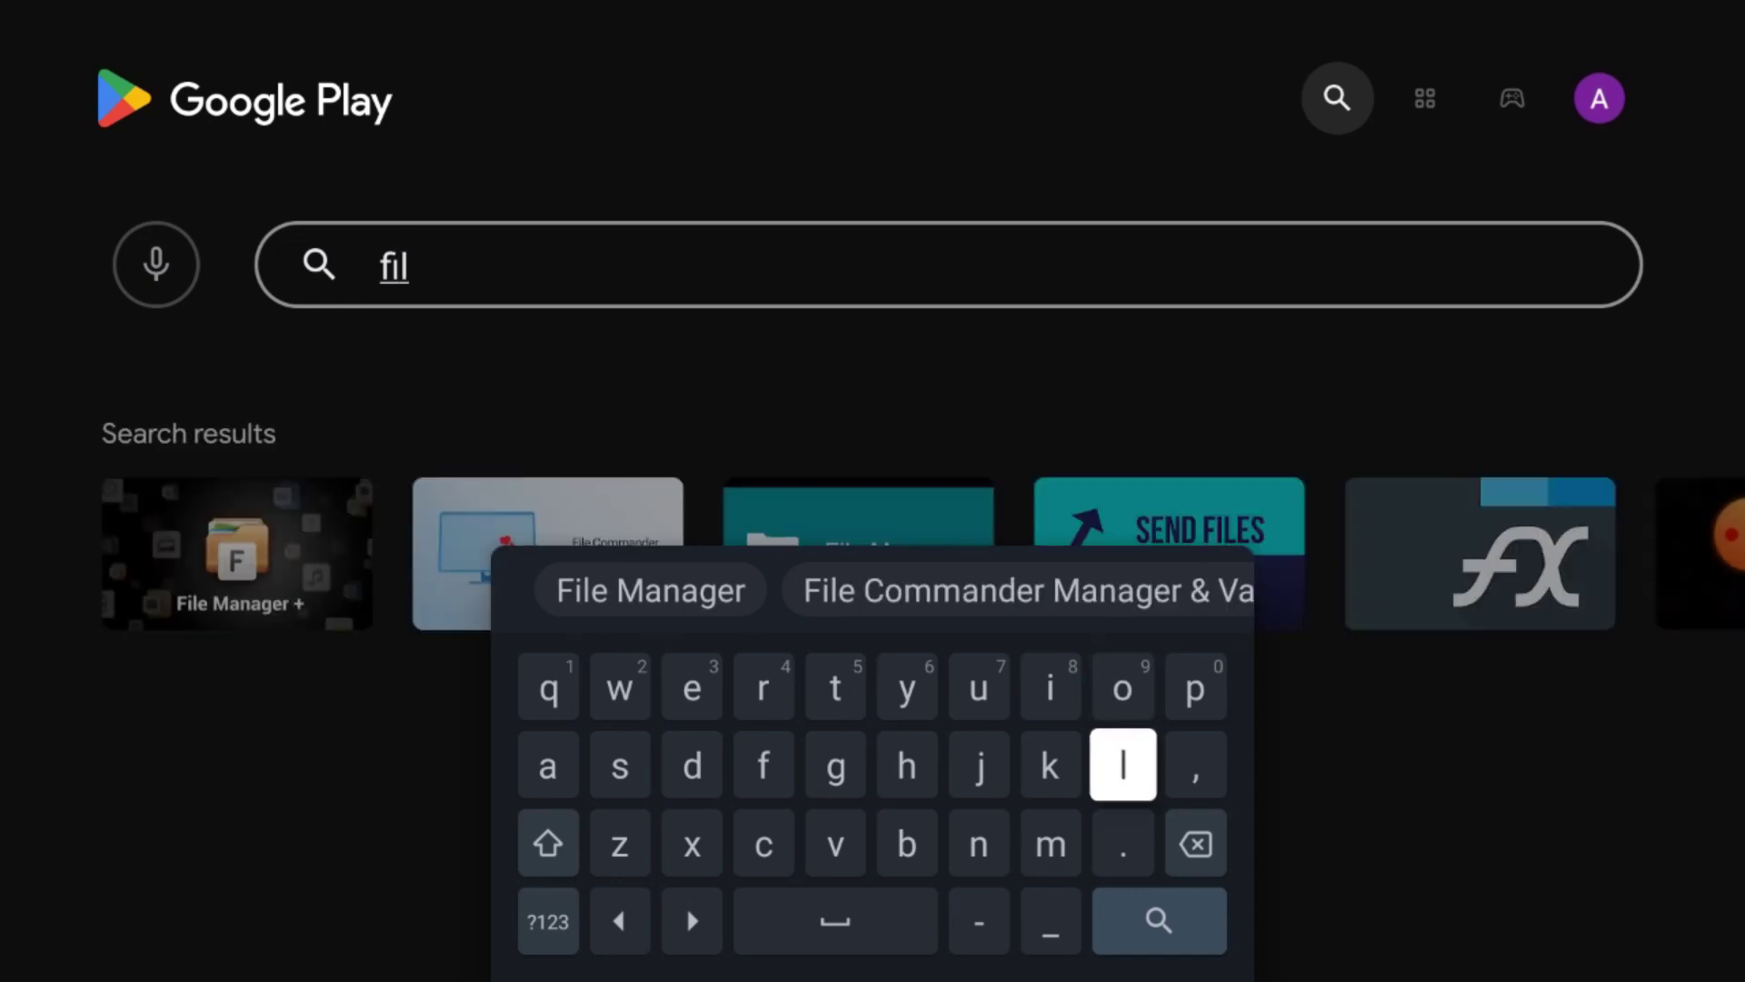
Step: Open the File Manager + store page from the results and launch the app
{"action": "key", "text": "Escape"}
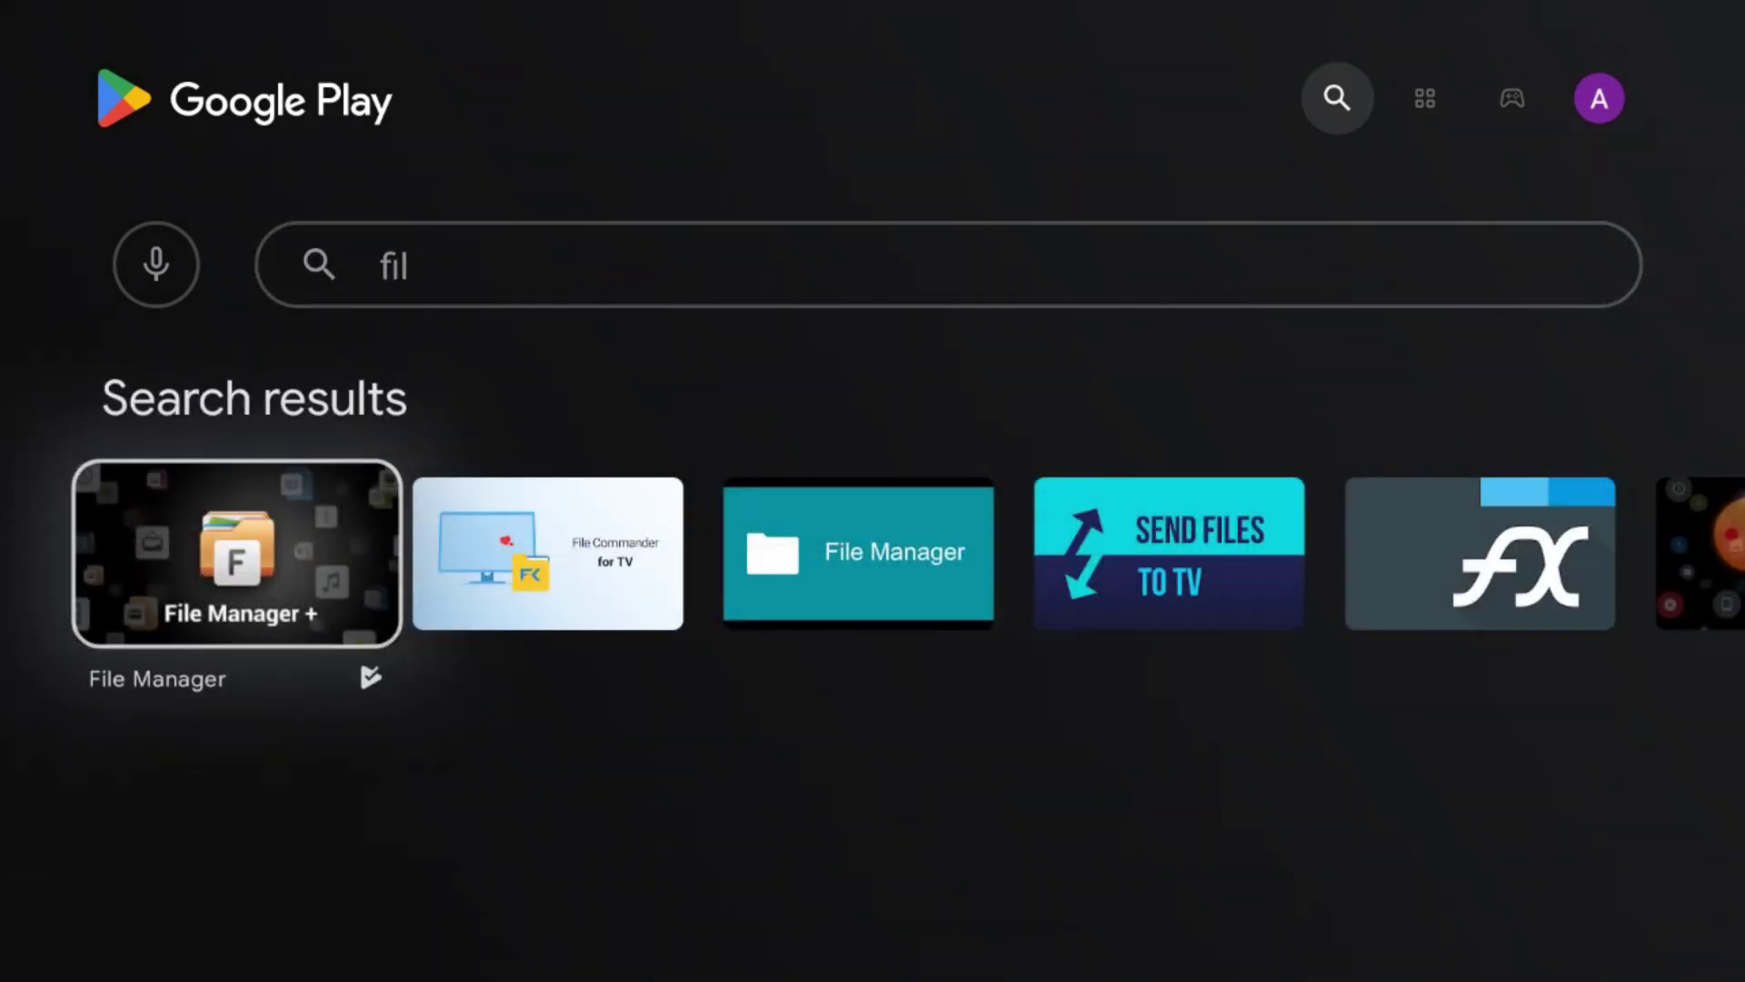
{"action": "left_click", "coordinate": [284, 540]}
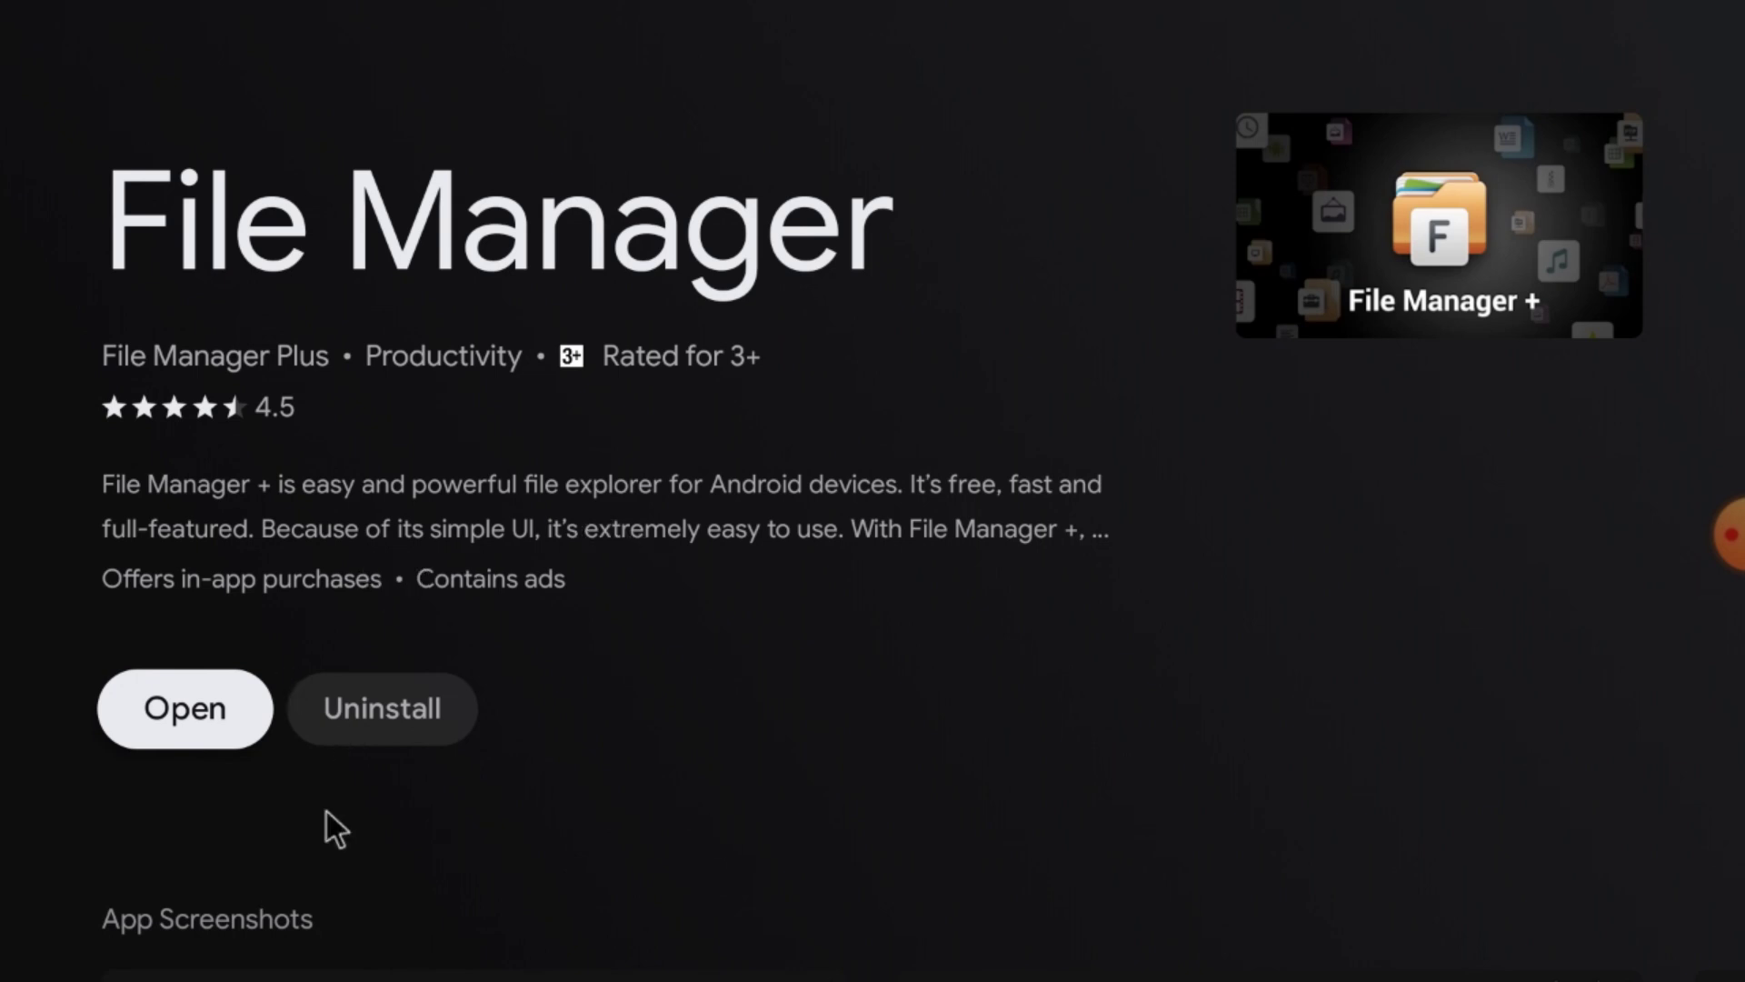
{"action": "left_click", "coordinate": [148, 723]}
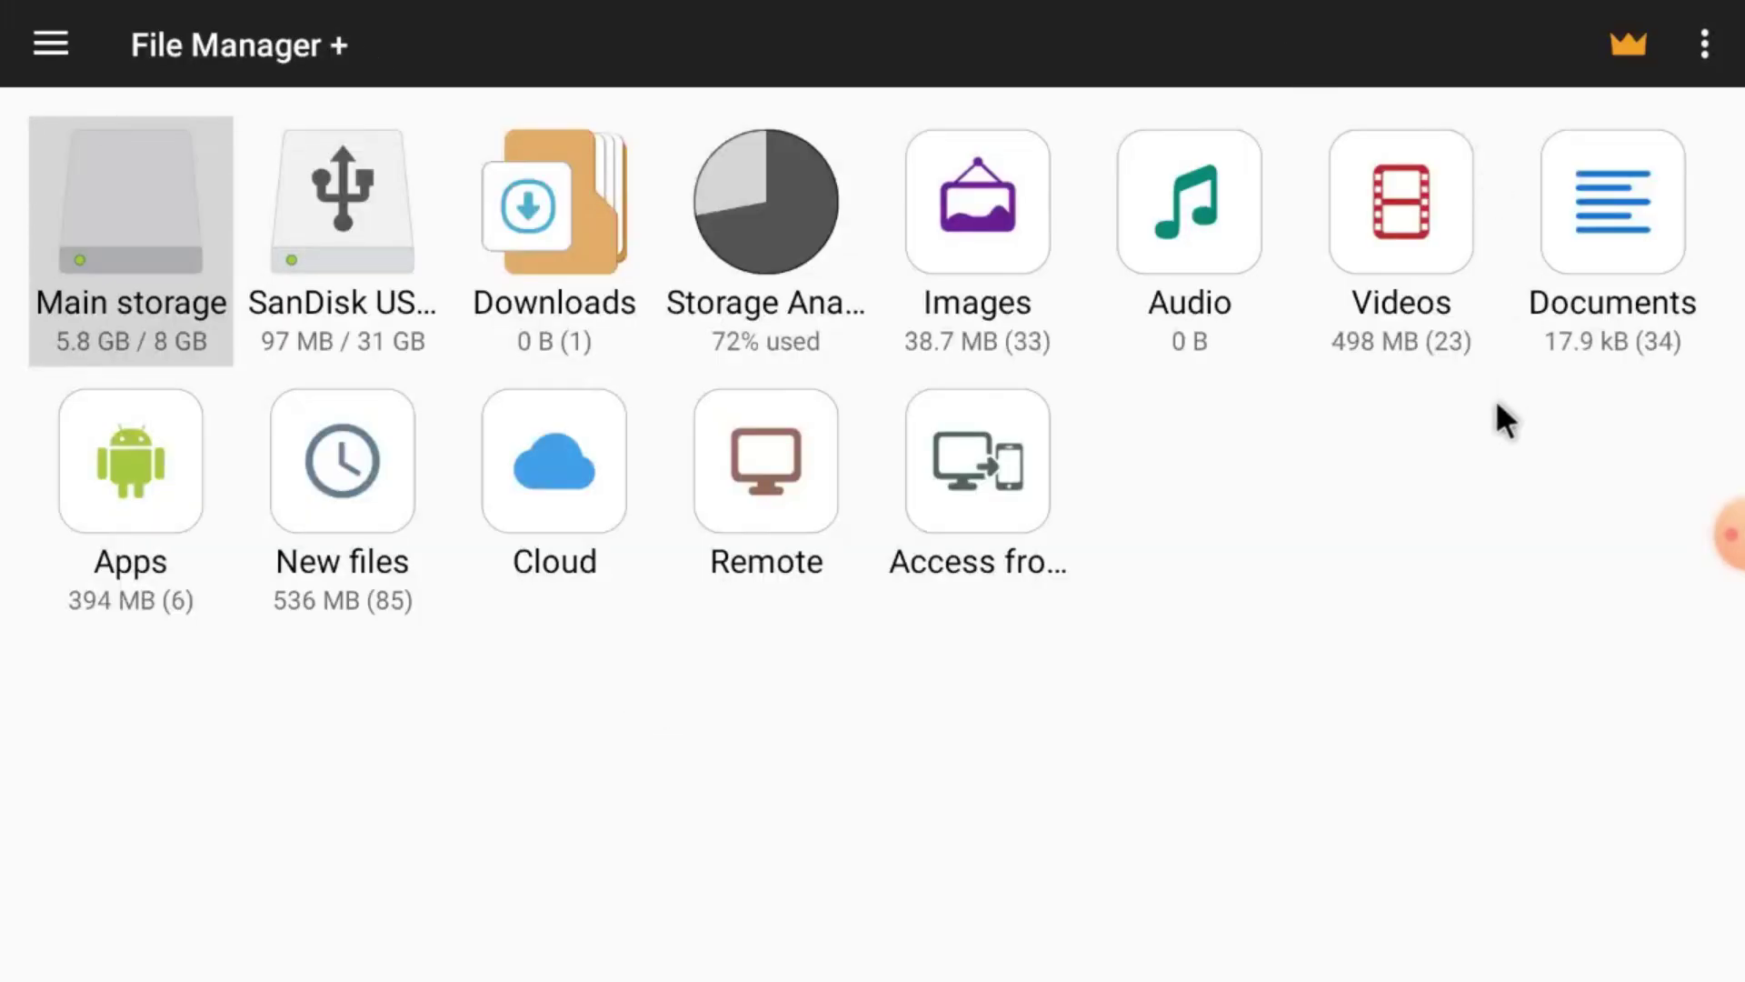
Step: Back out of File Manager + until the Android TV Apps page appears
{"action": "key", "text": "Escape"}
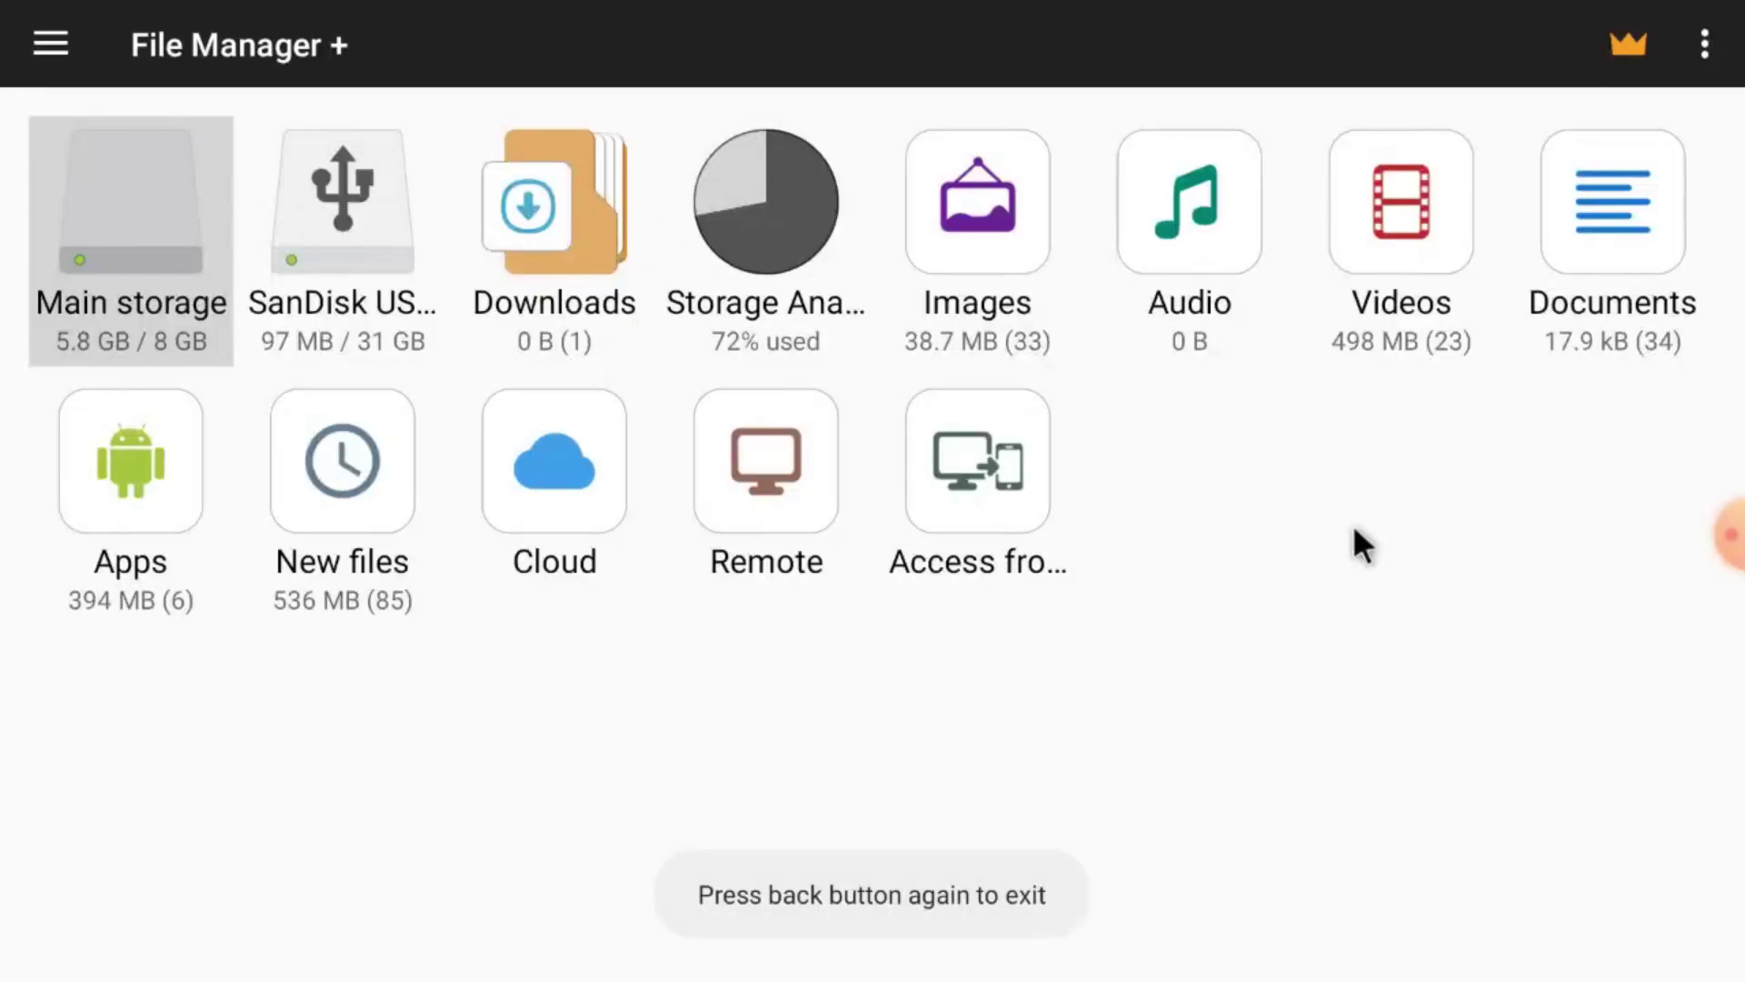
{"action": "key", "text": "Escape"}
{"action": "key", "text": "Escape"}
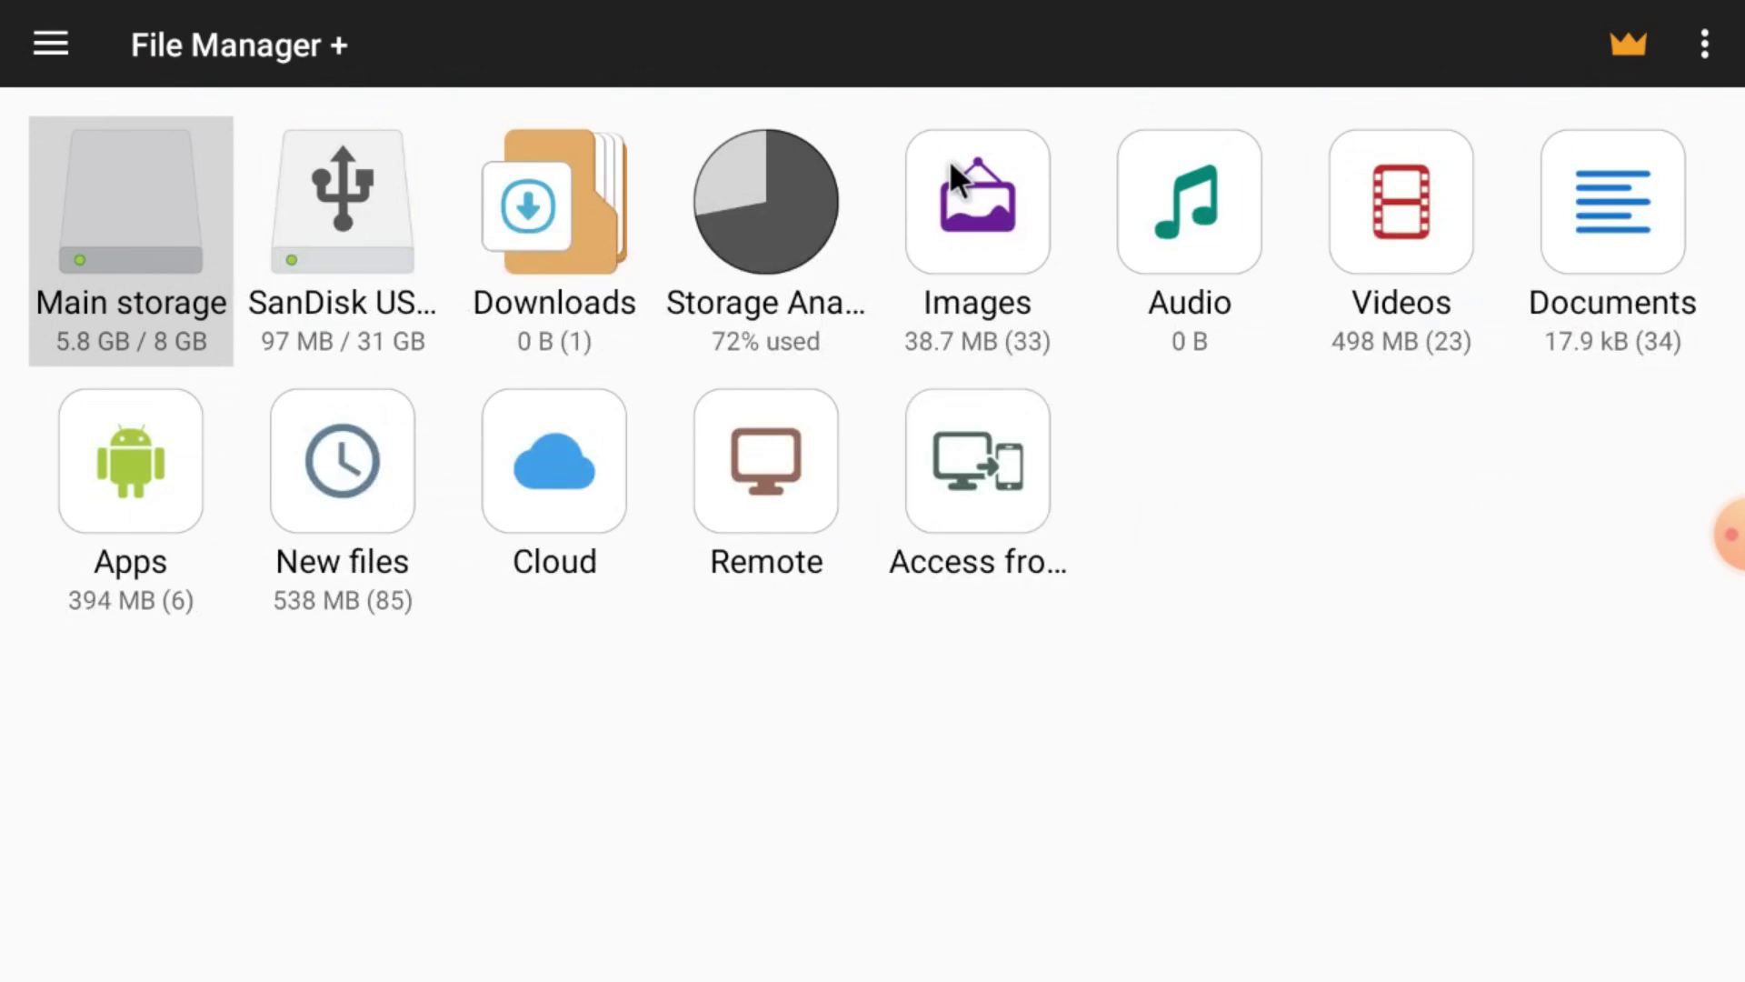
{"action": "key", "text": "Escape"}
{"action": "key", "text": "Escape"}
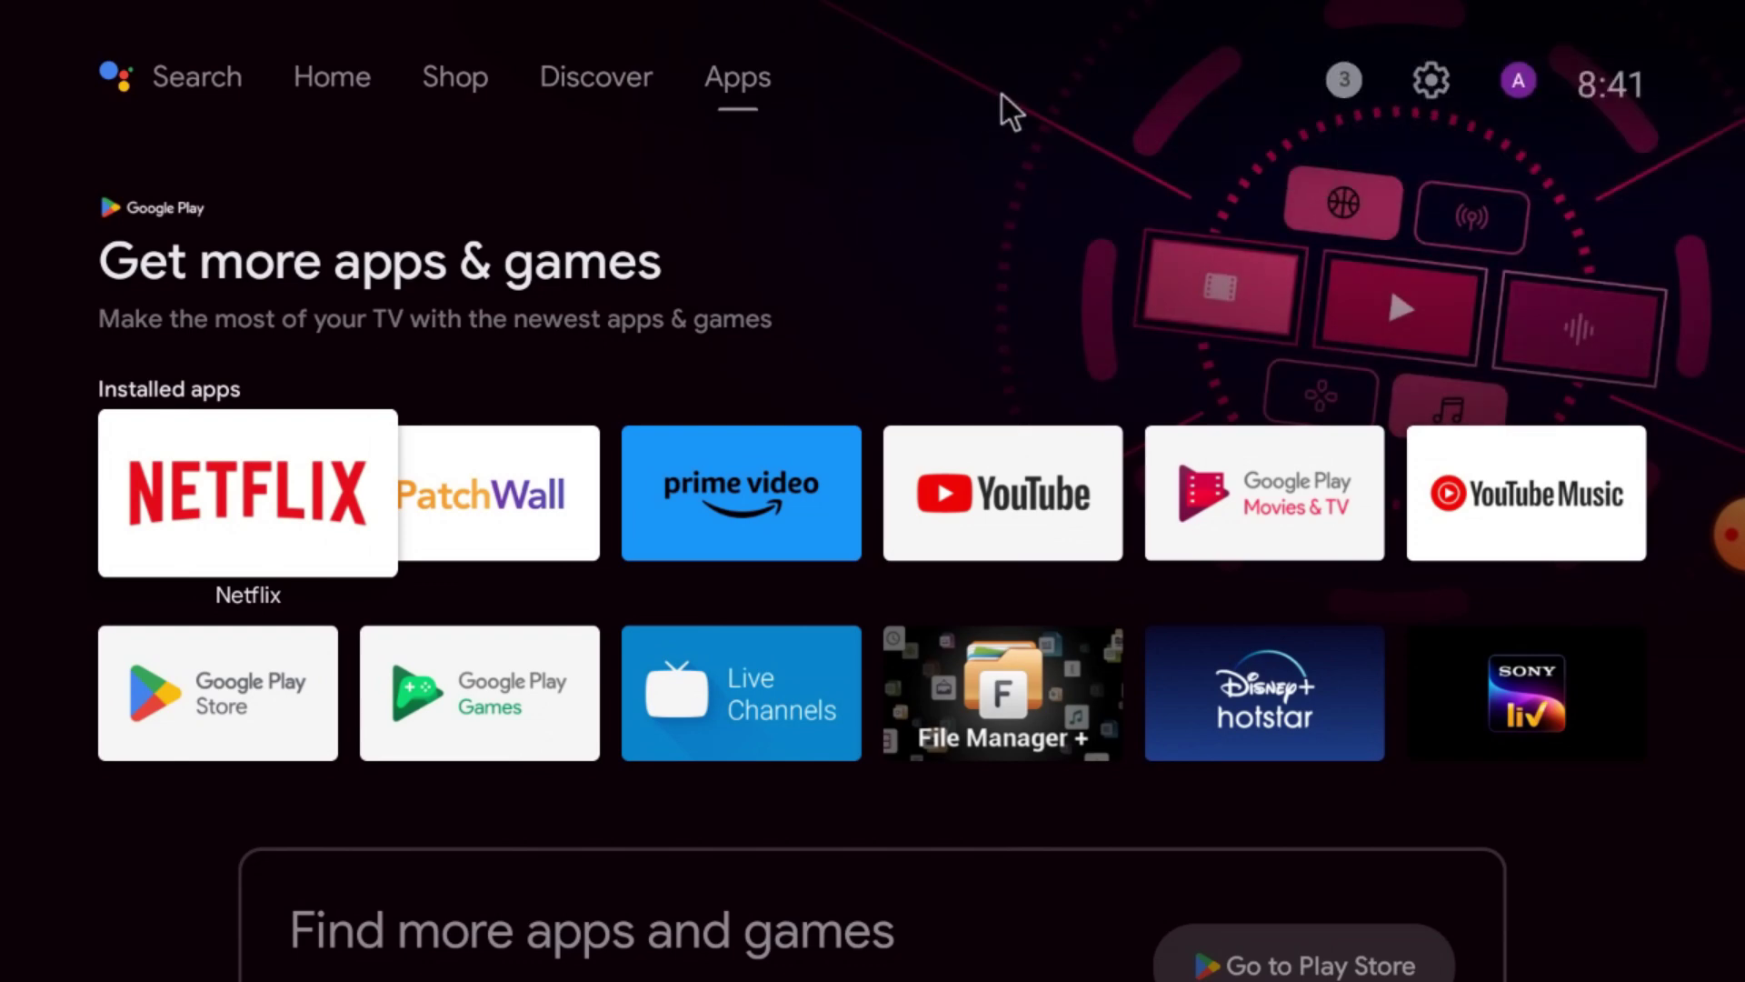
Step: Launch File Manager + from its app-info page under Settings > Apps
{"action": "left_click", "coordinate": [1429, 83]}
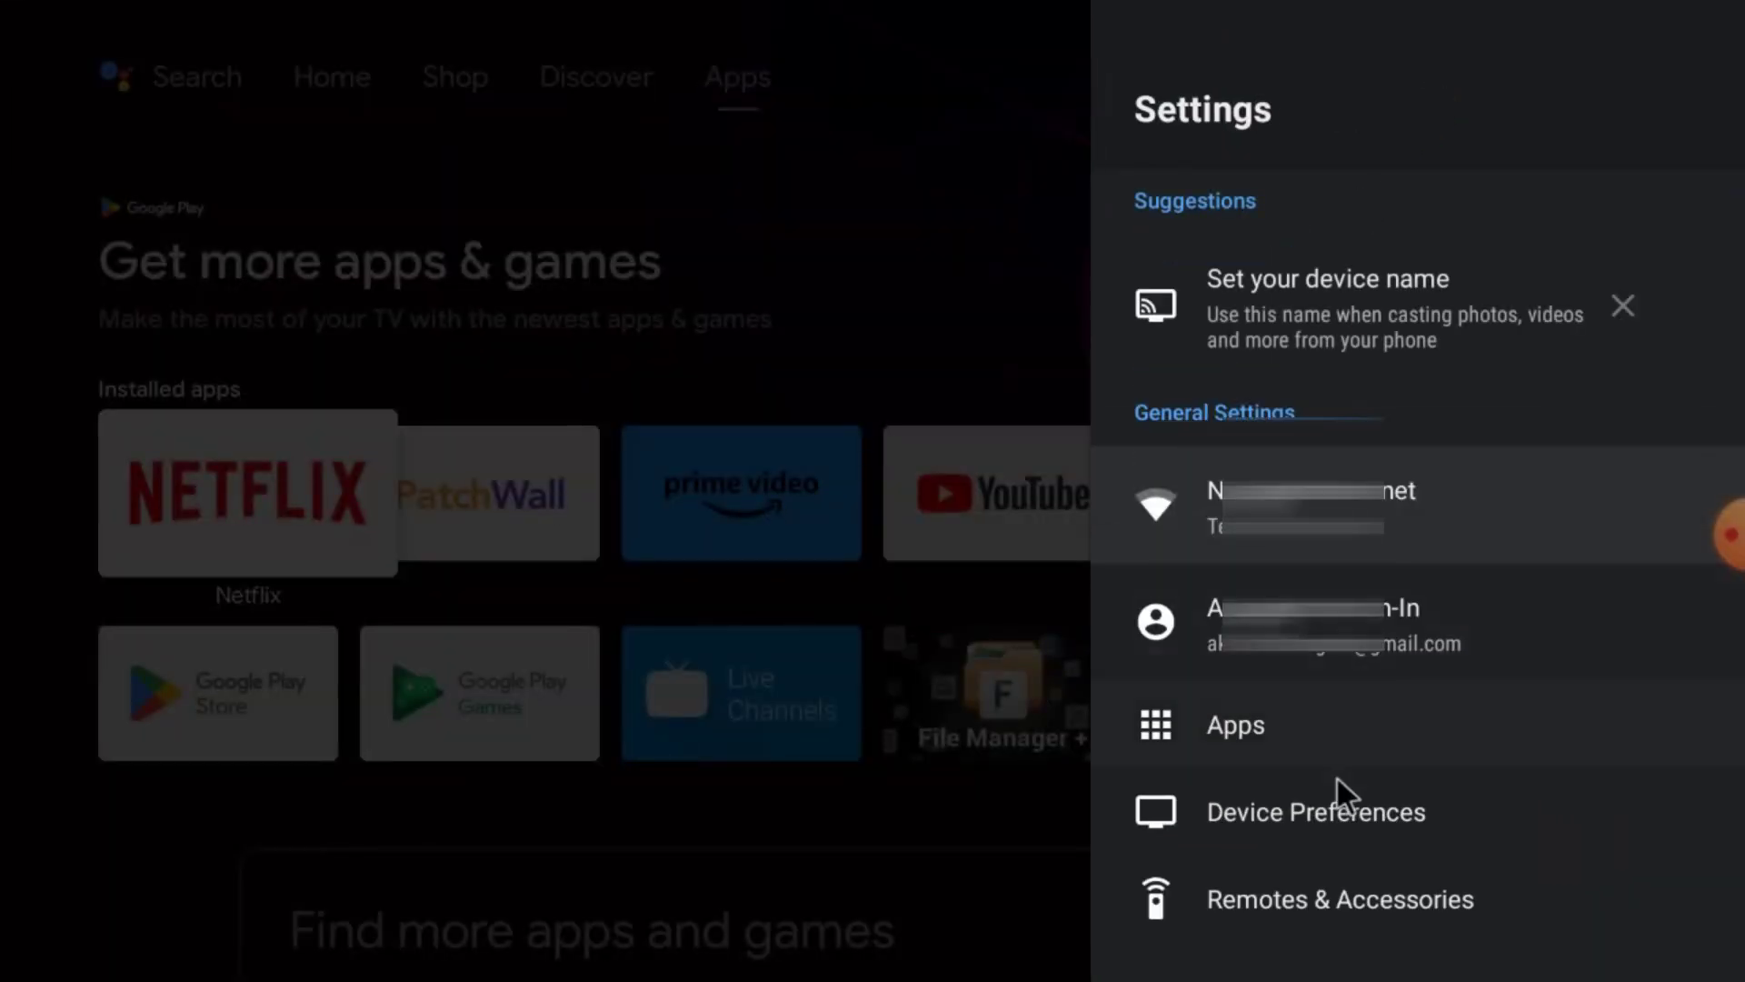
{"action": "left_click", "coordinate": [1287, 744]}
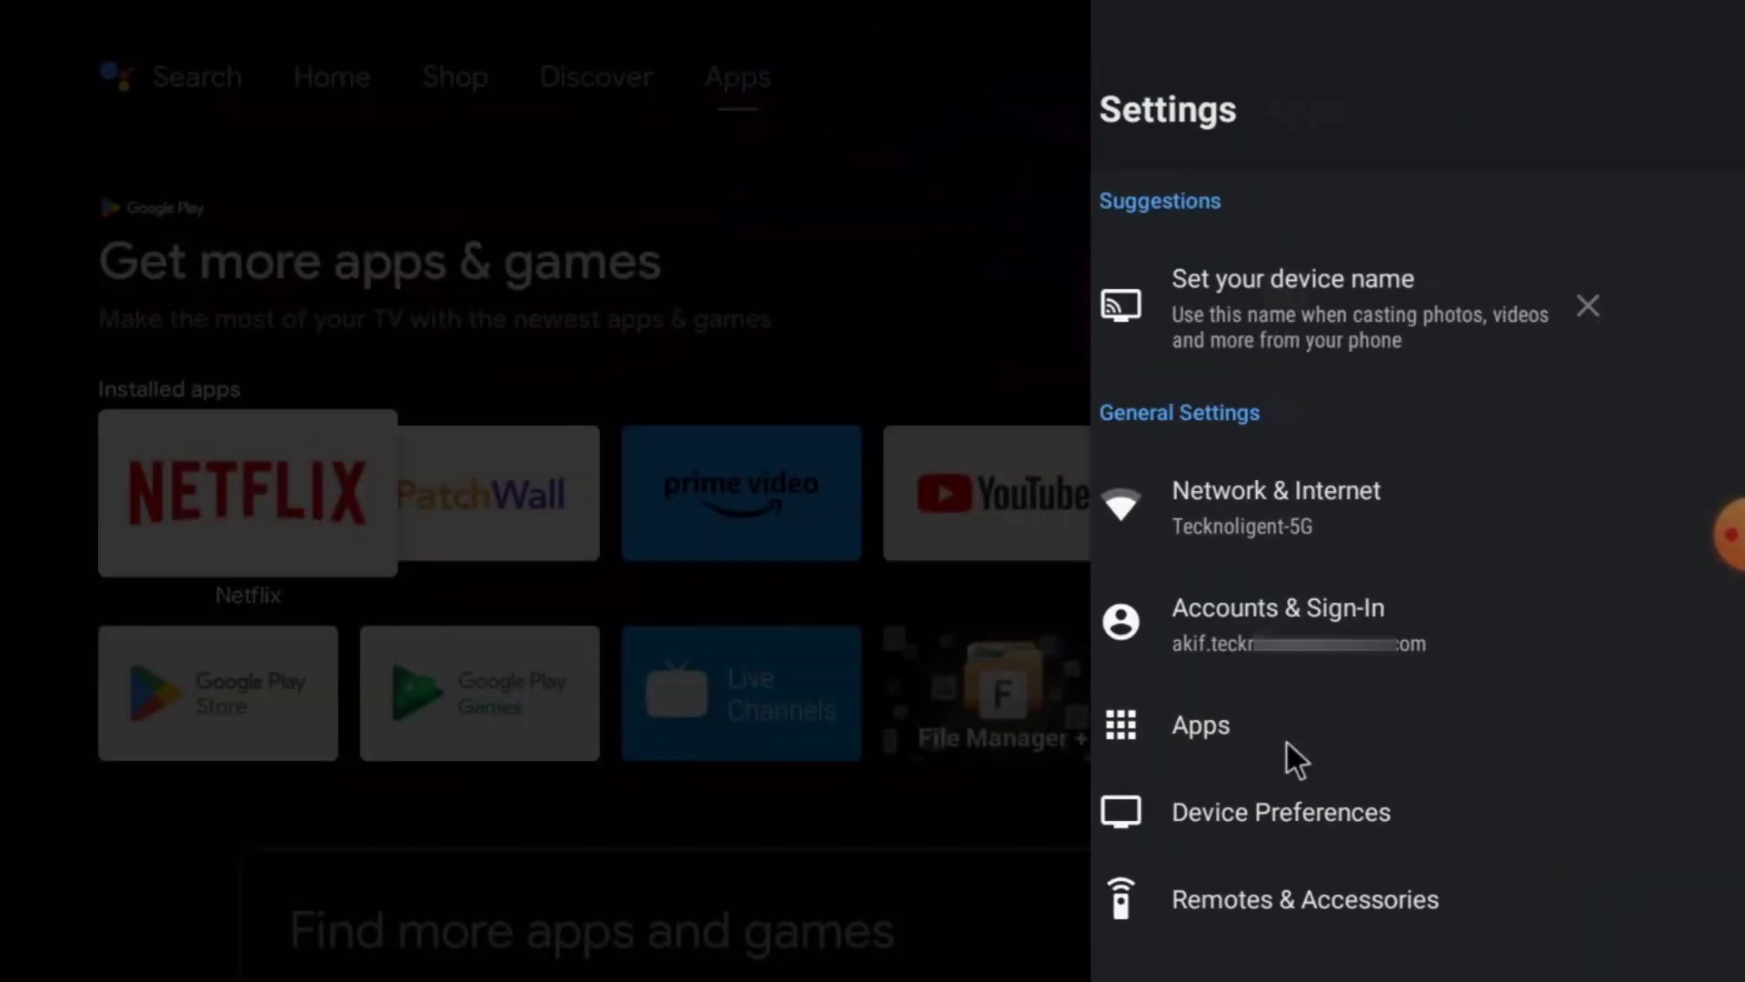
{"action": "left_click", "coordinate": [1269, 306]}
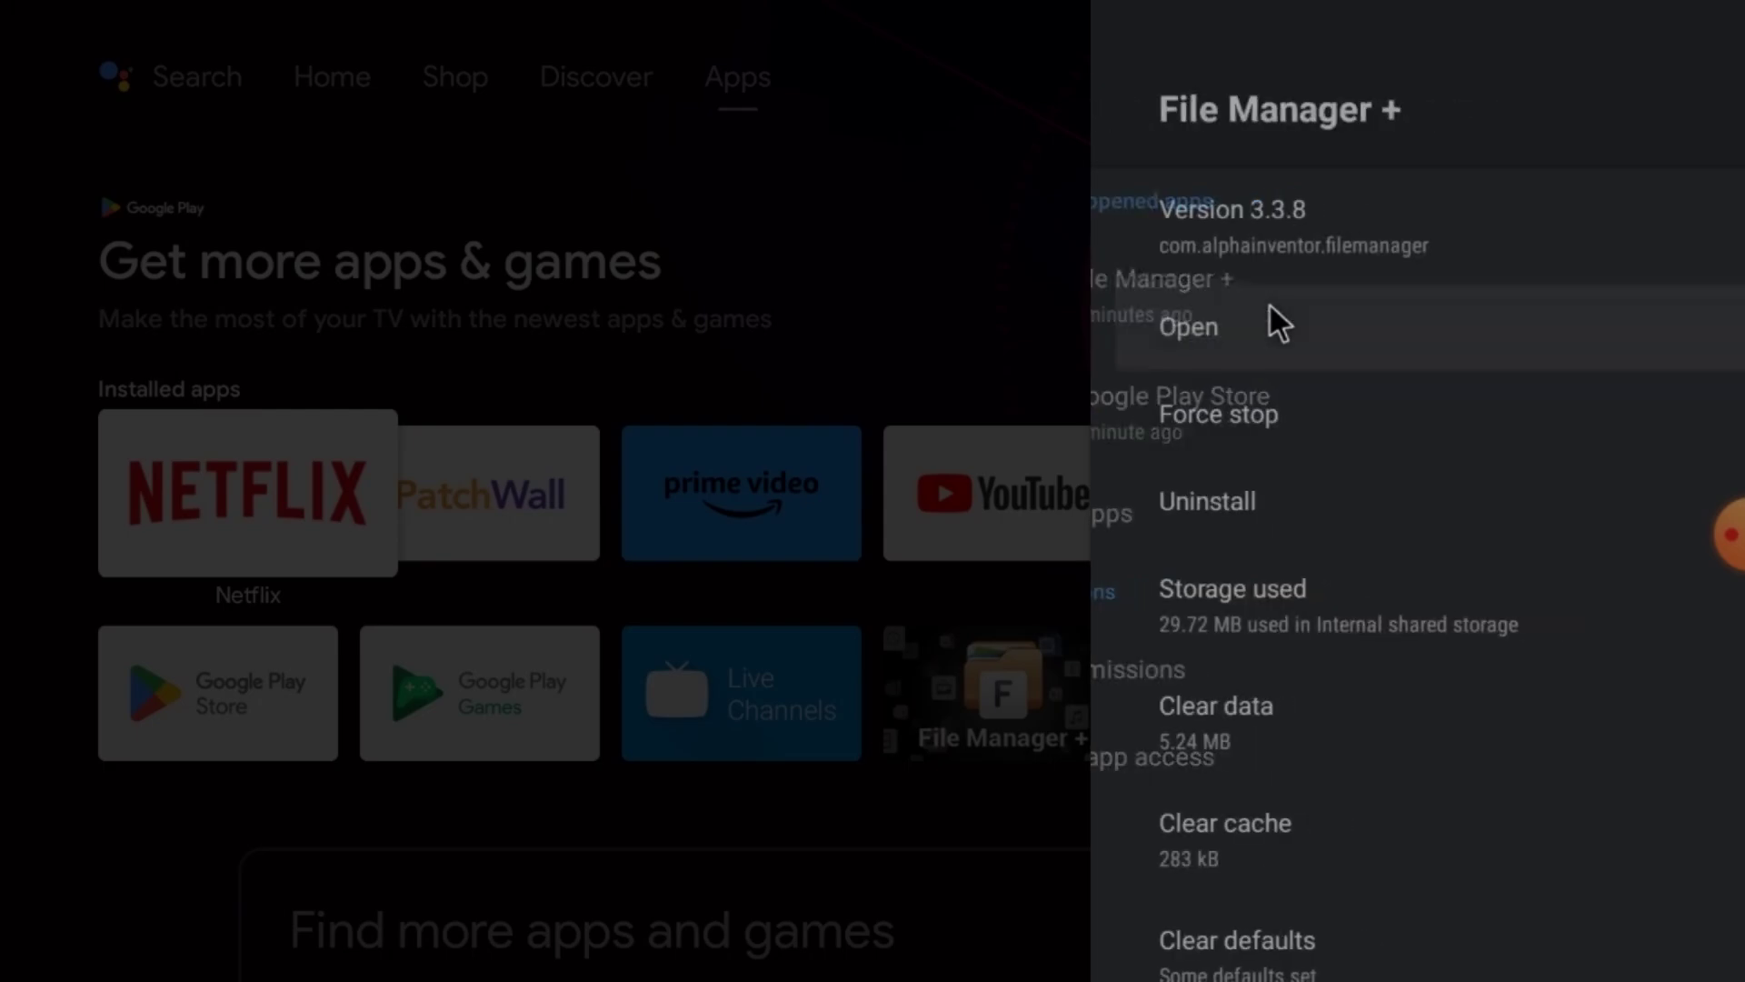
{"action": "left_click", "coordinate": [1251, 320]}
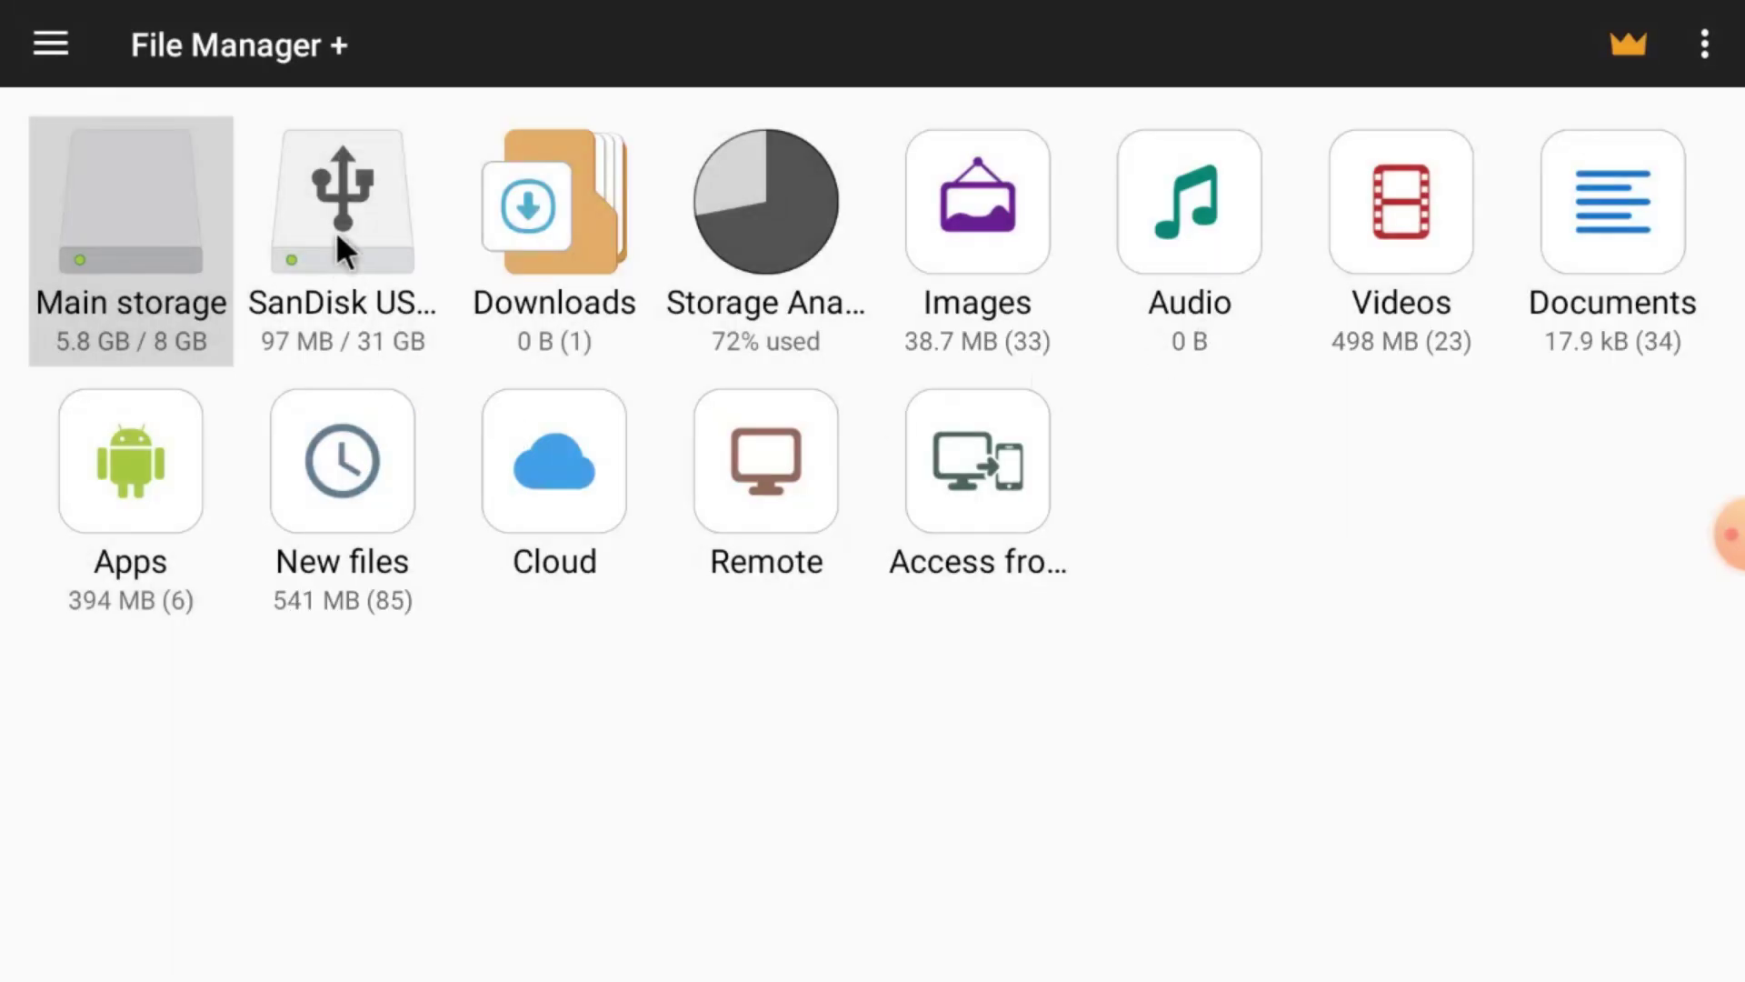
Step: Install Set Orientation_v1.1.4.apk from the SanDisk USB drive through the package installer
{"action": "left_click", "coordinate": [337, 235]}
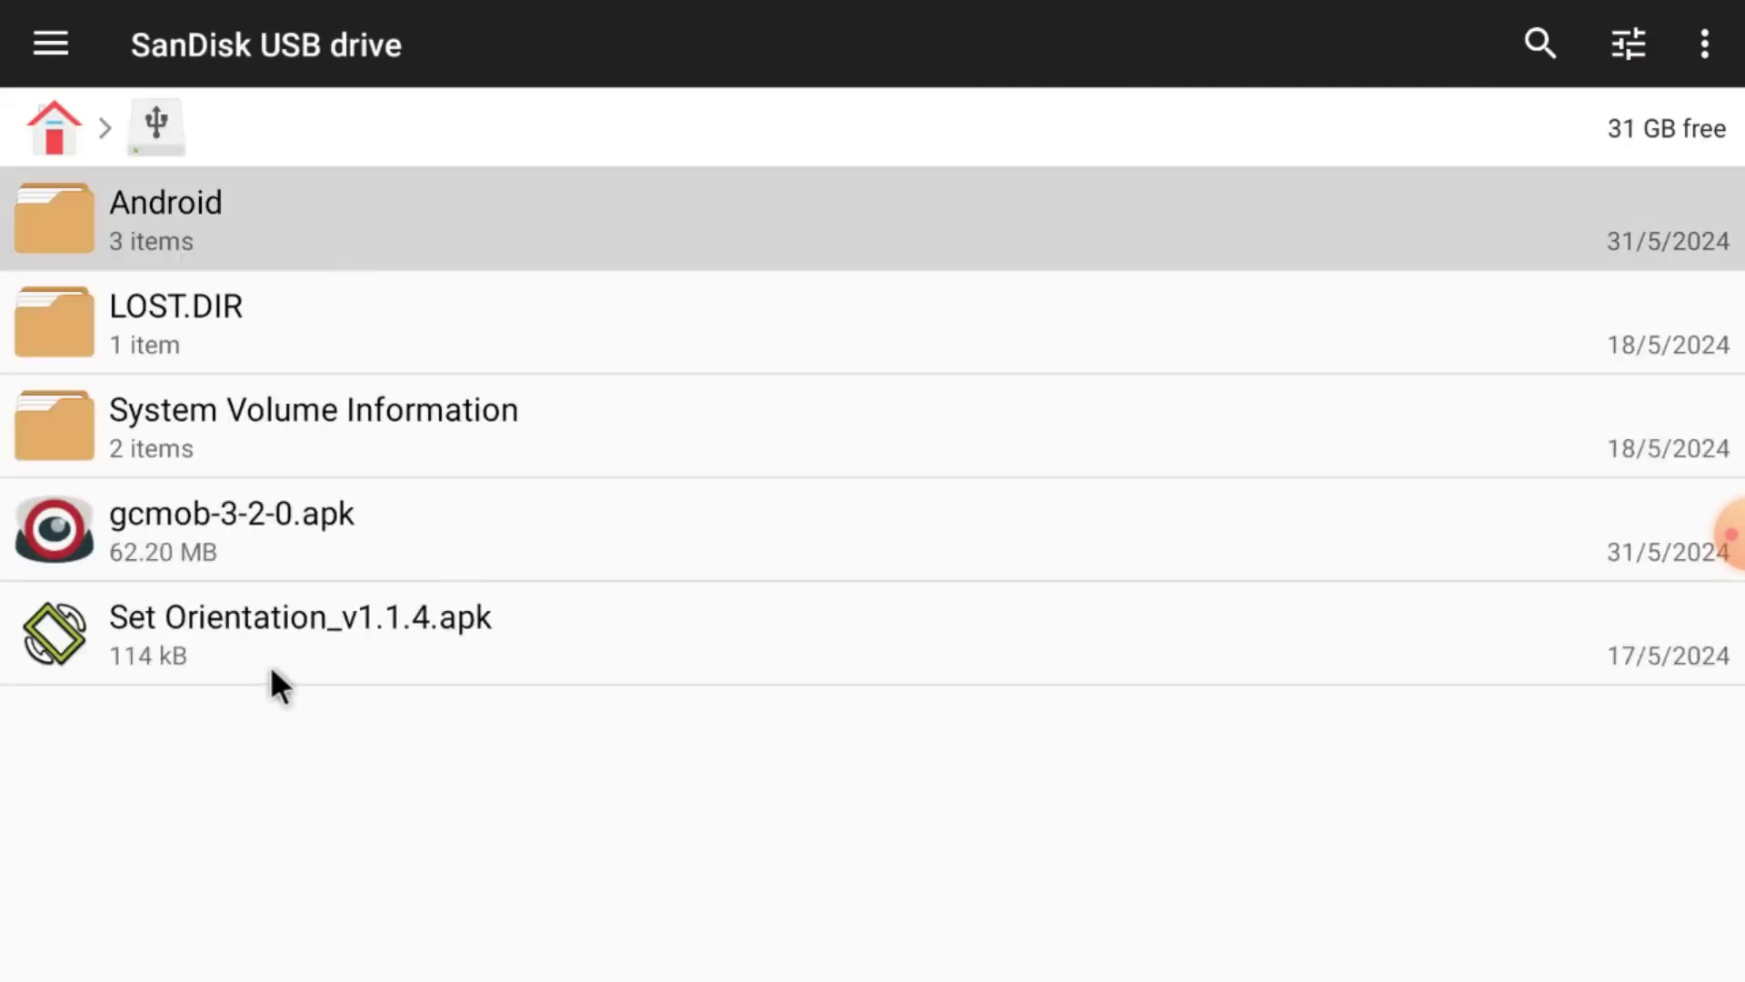
{"action": "left_click", "coordinate": [323, 640]}
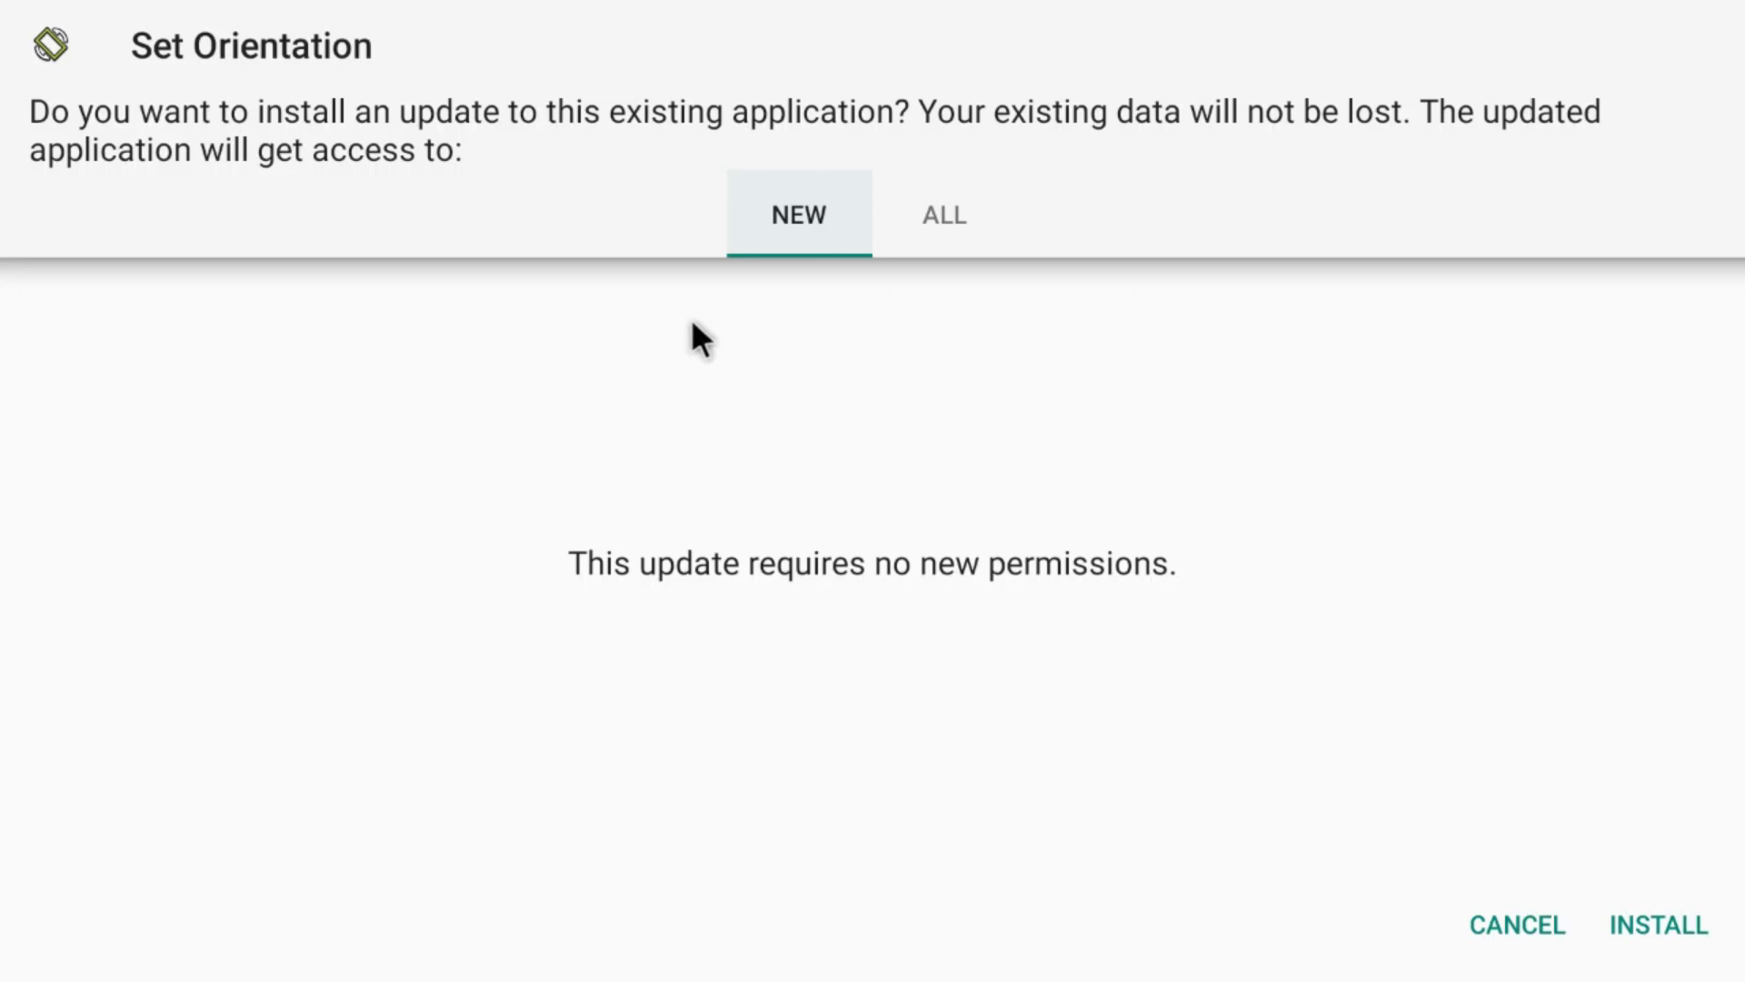
{"action": "left_click", "coordinate": [775, 214]}
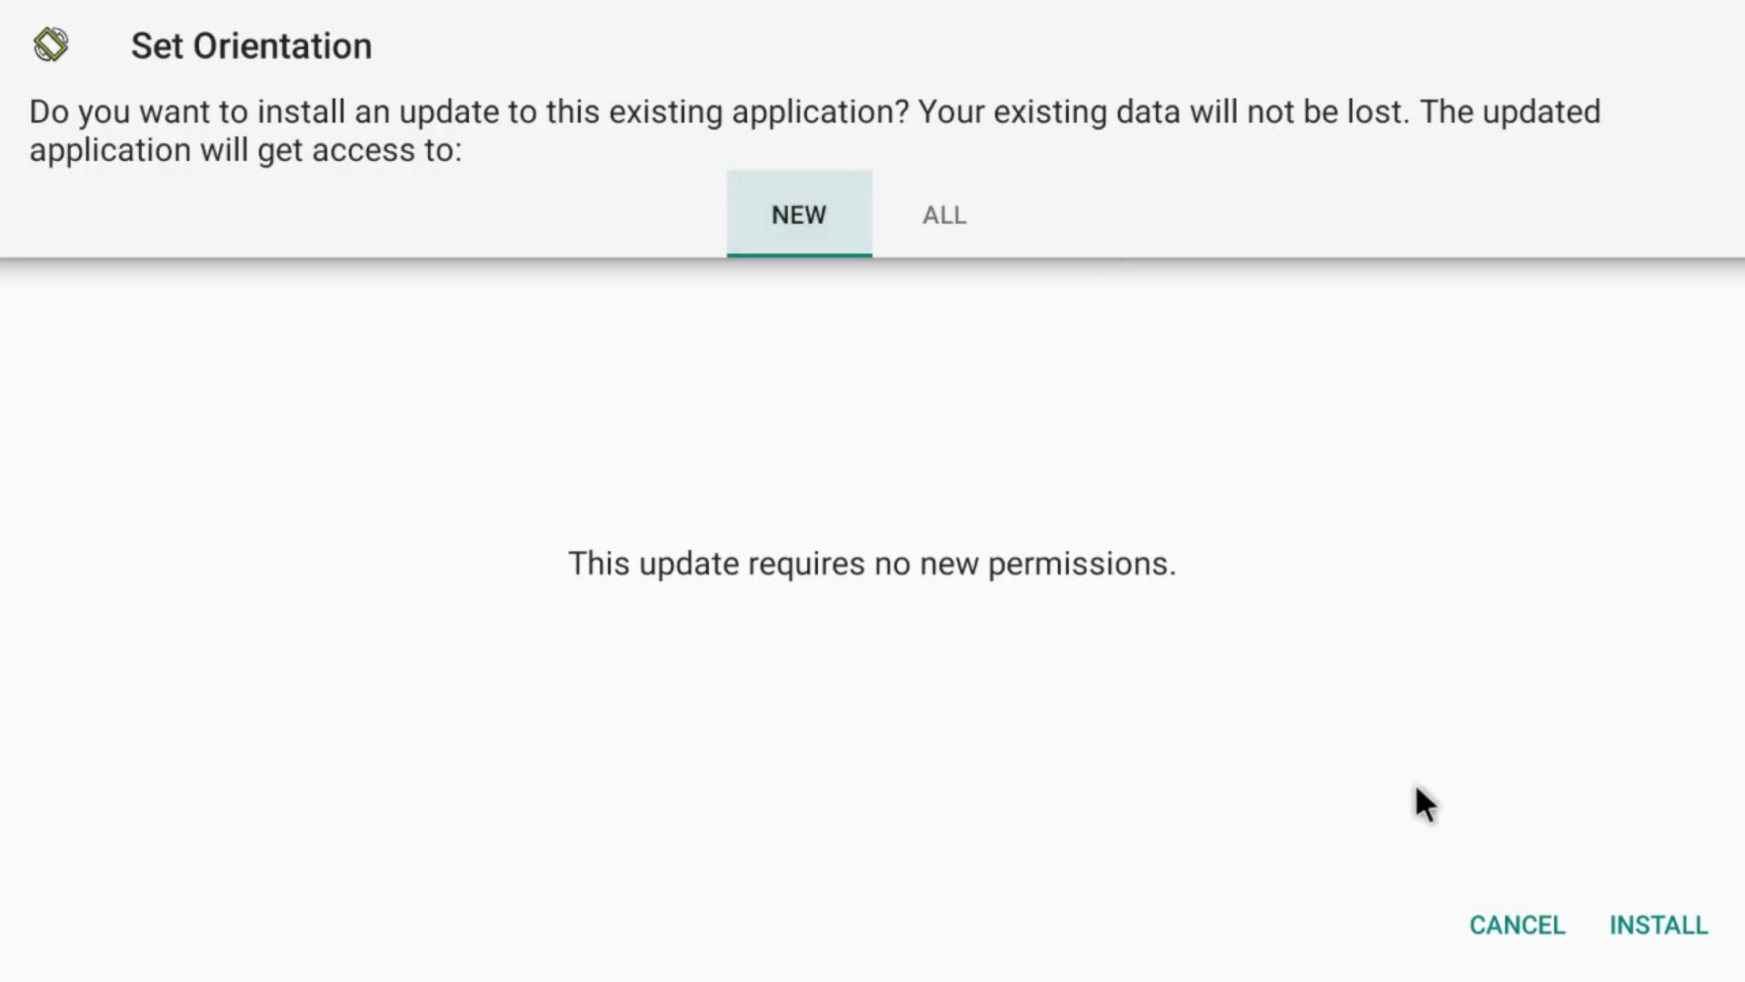
{"action": "left_click", "coordinate": [1669, 927]}
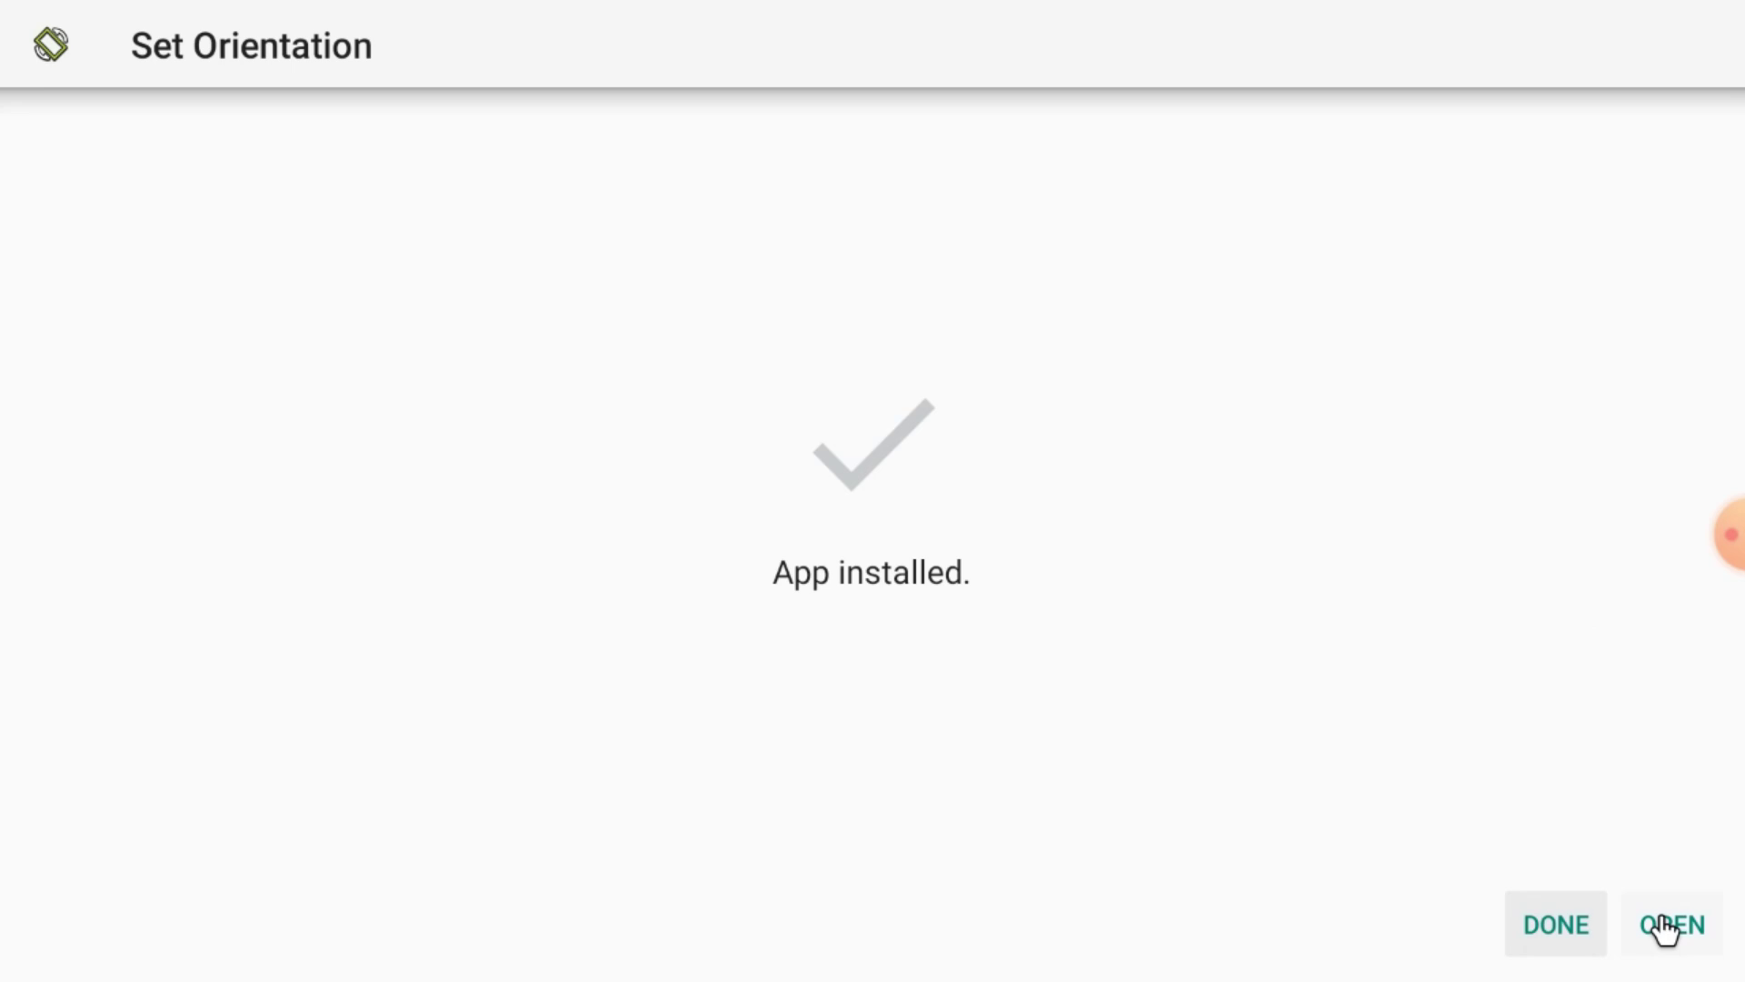
Step: Open Set Orientation, choose Landscape orientation, and confirm with OK
{"action": "left_click", "coordinate": [1666, 925]}
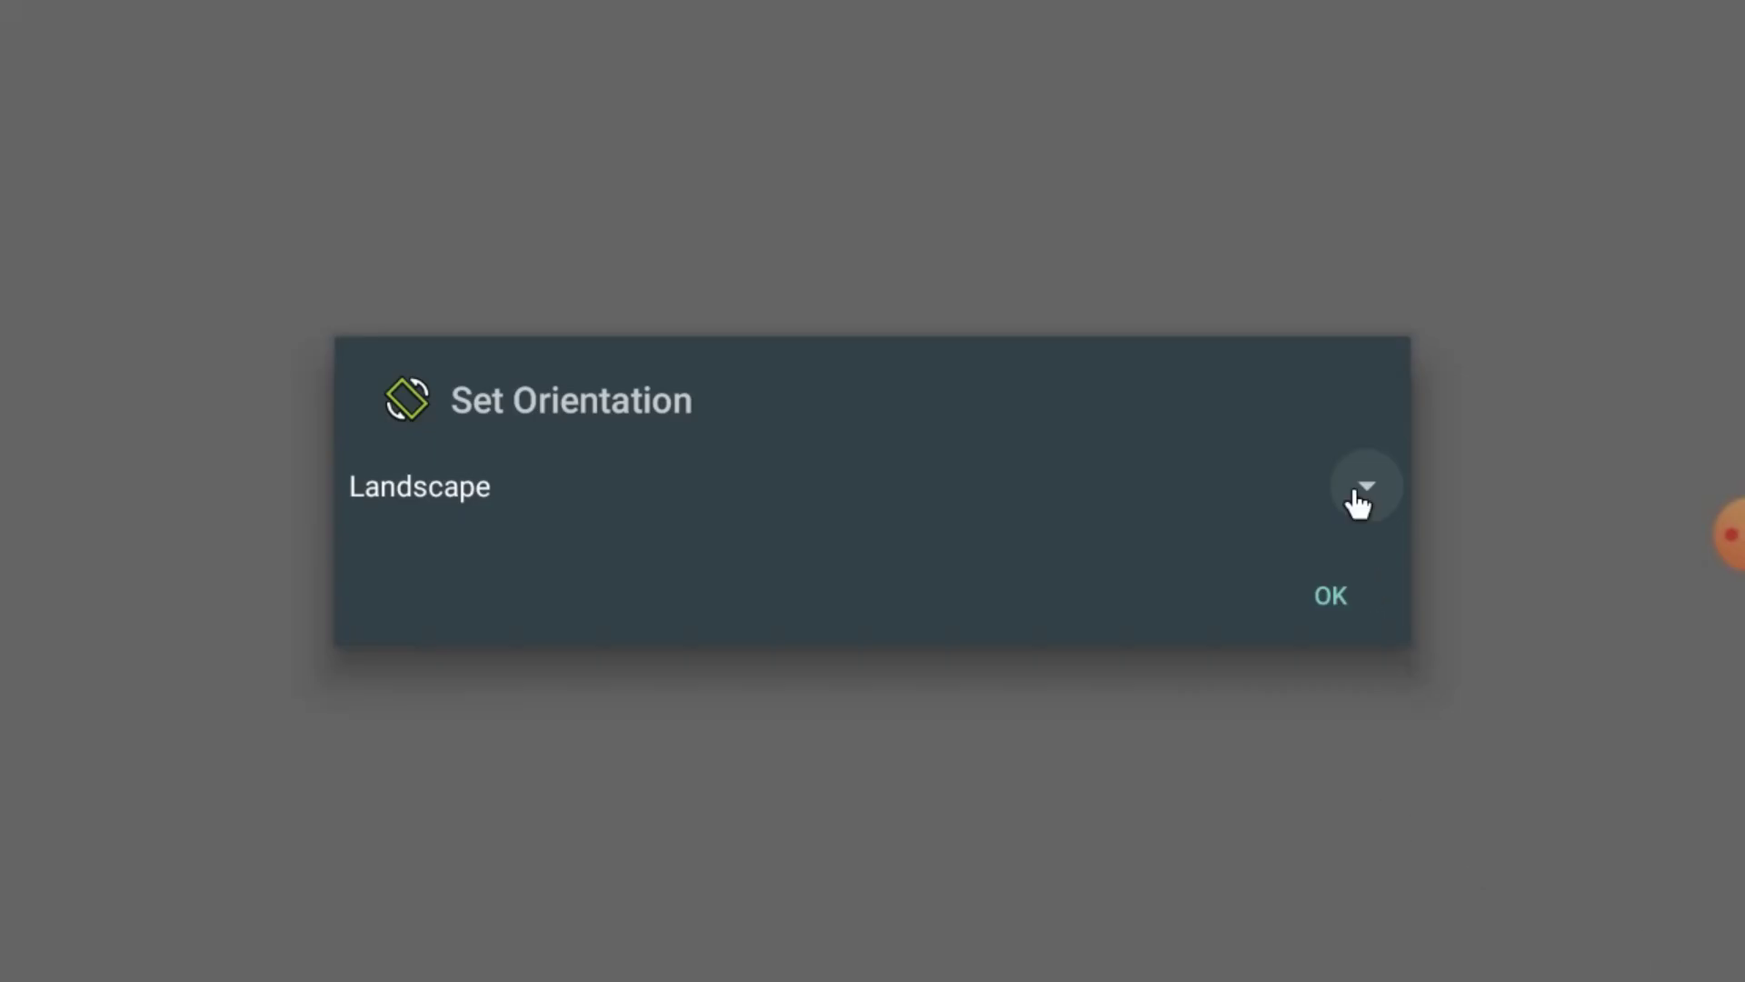
{"action": "left_click", "coordinate": [1356, 479]}
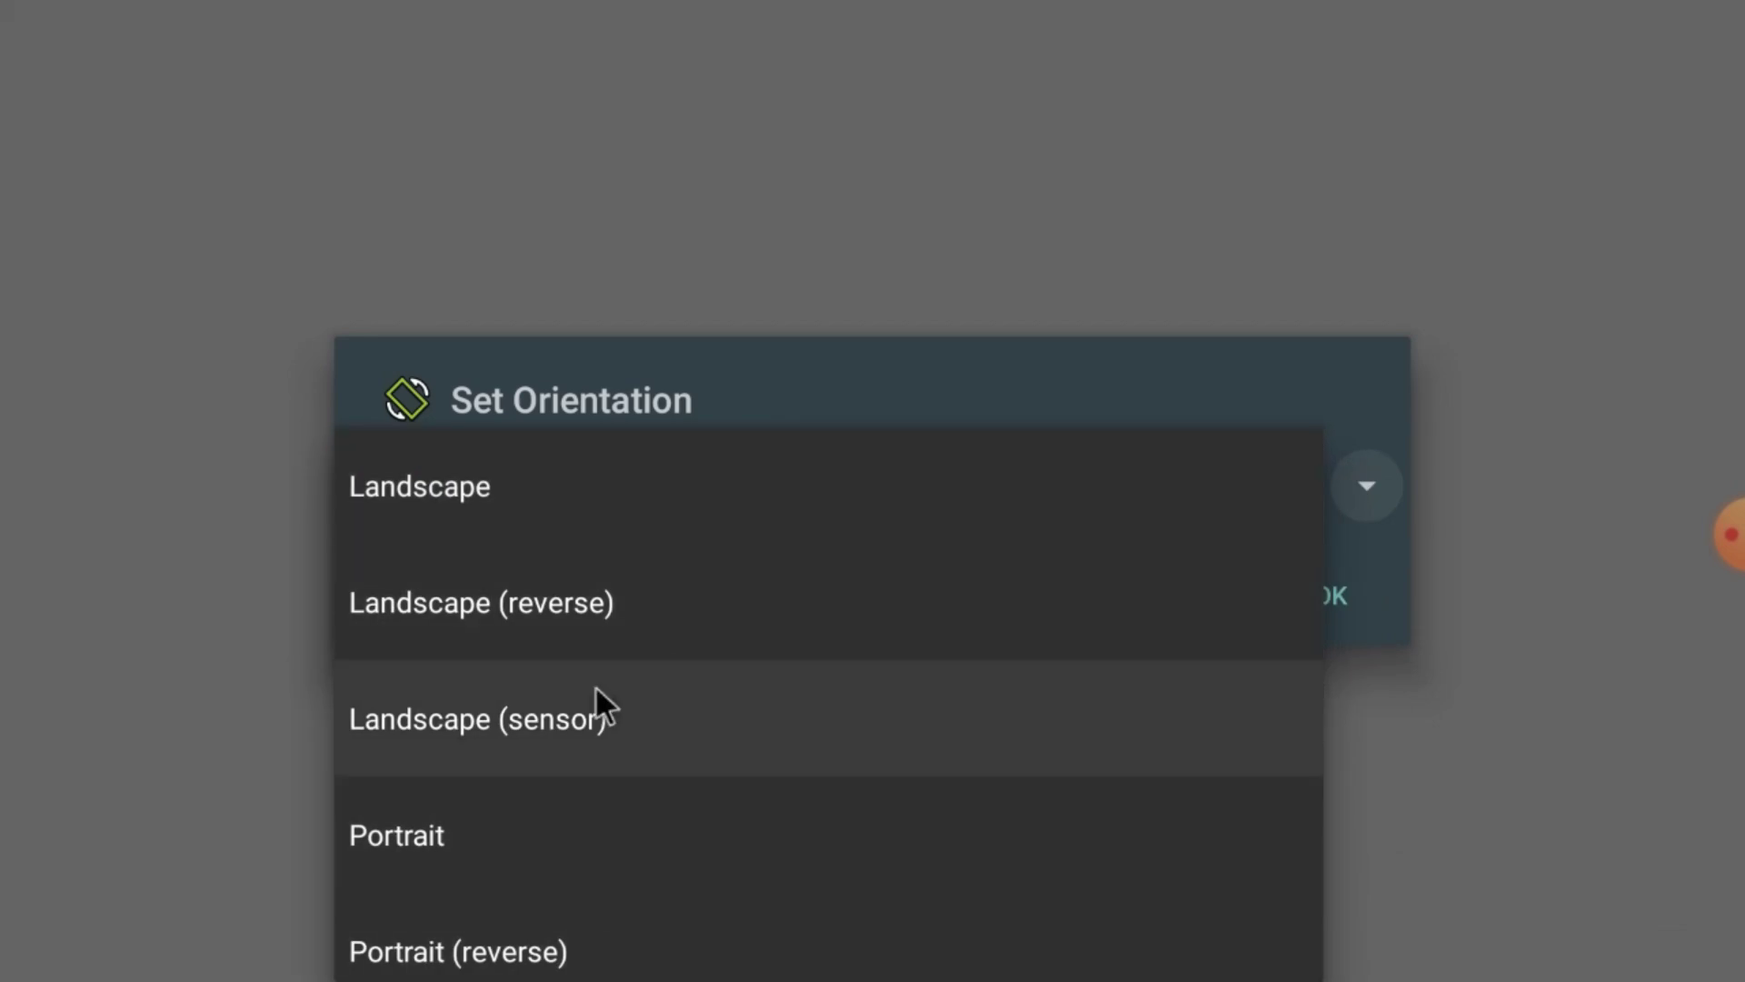
{"action": "left_click", "coordinate": [603, 493]}
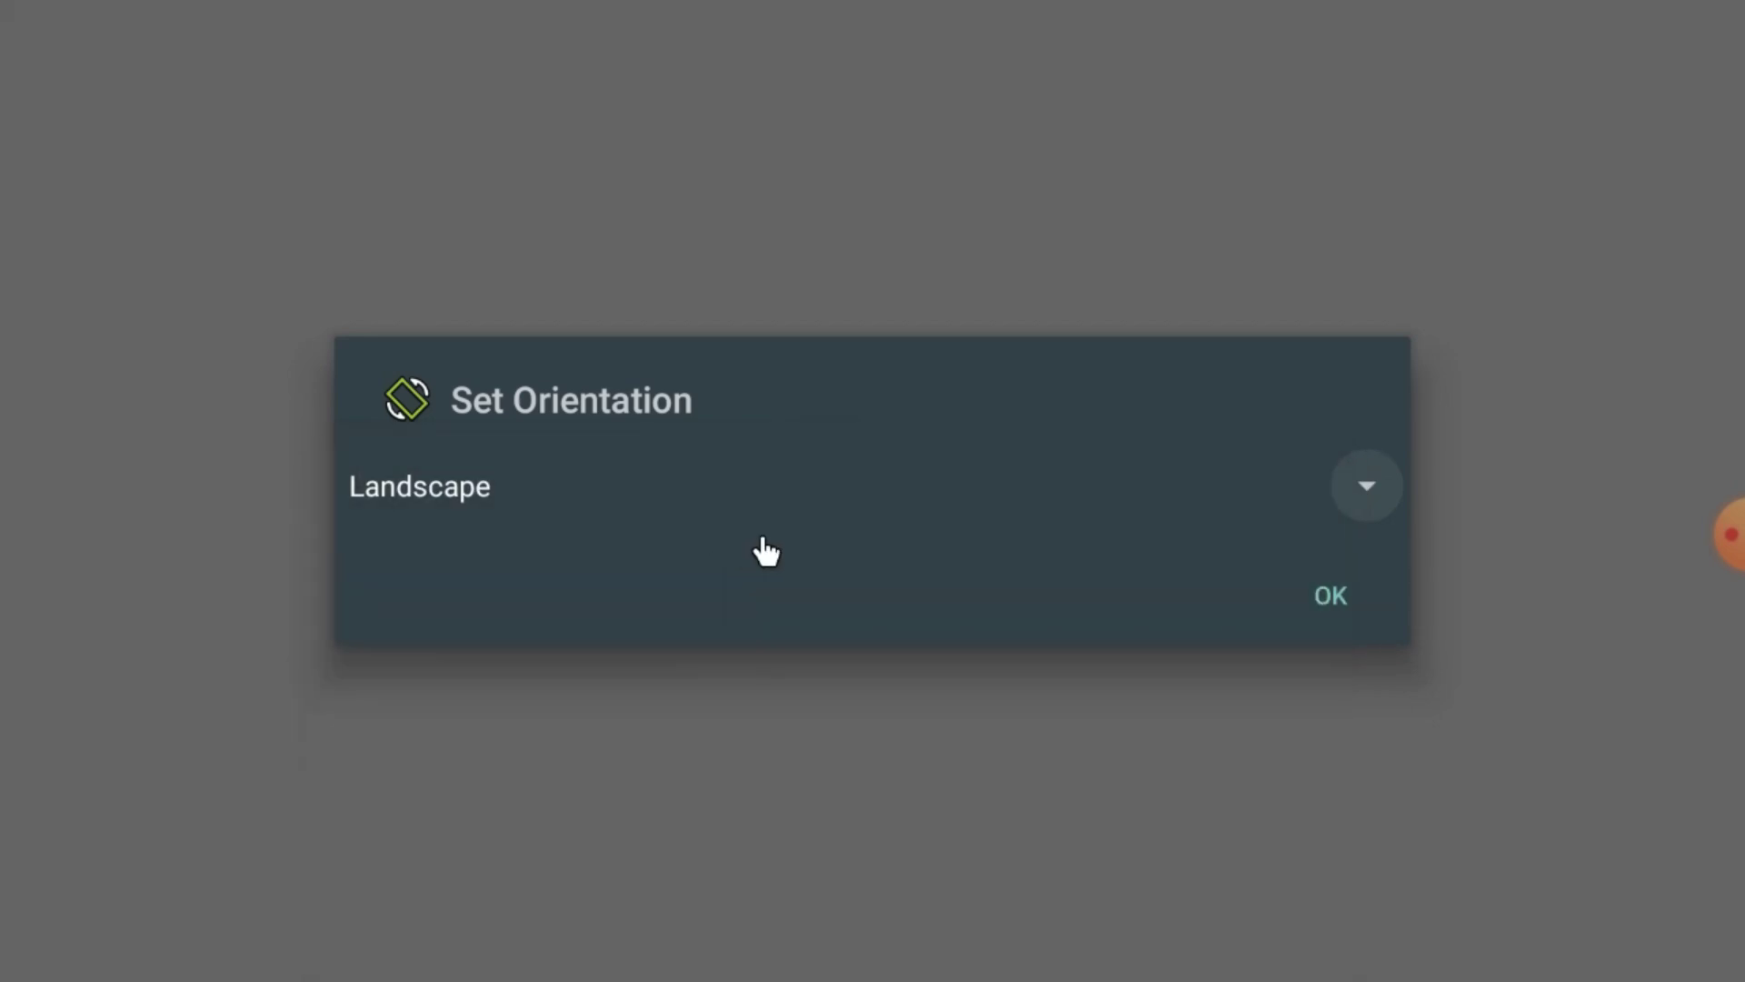
{"action": "left_click", "coordinate": [1327, 596]}
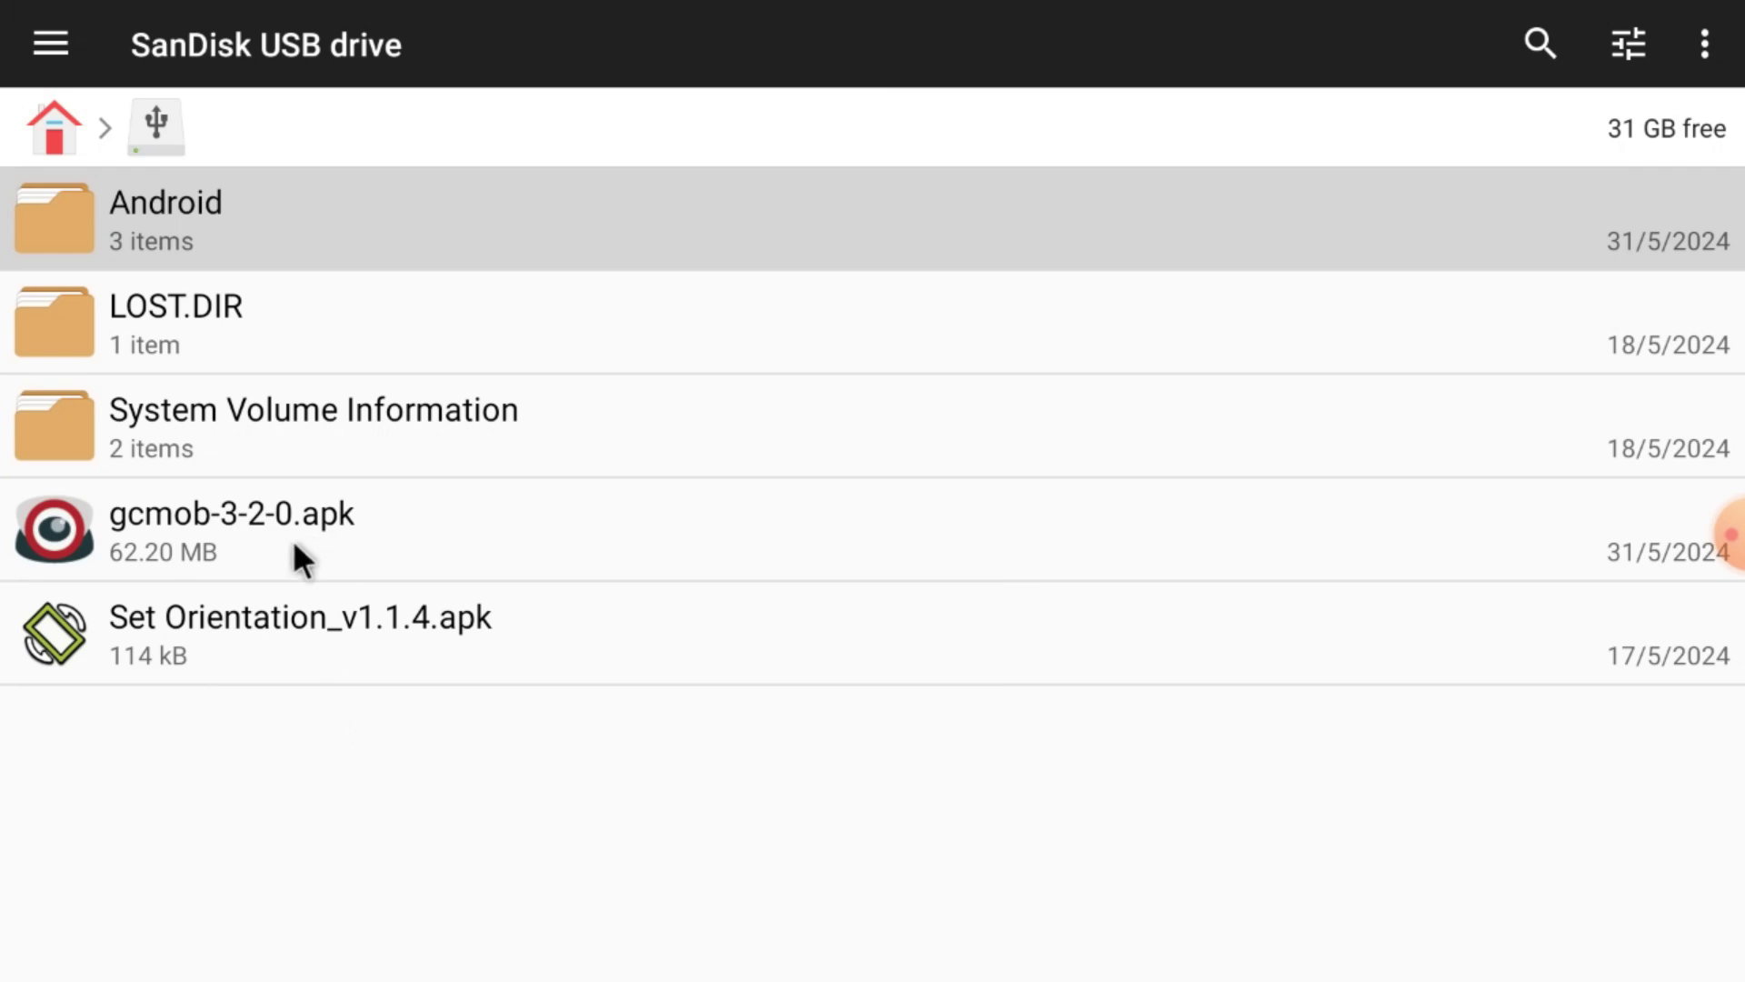
Step: Install gcmob-3-2-0.apk from the SanDisk USB drive and close the finished installer
{"action": "left_click", "coordinate": [261, 528]}
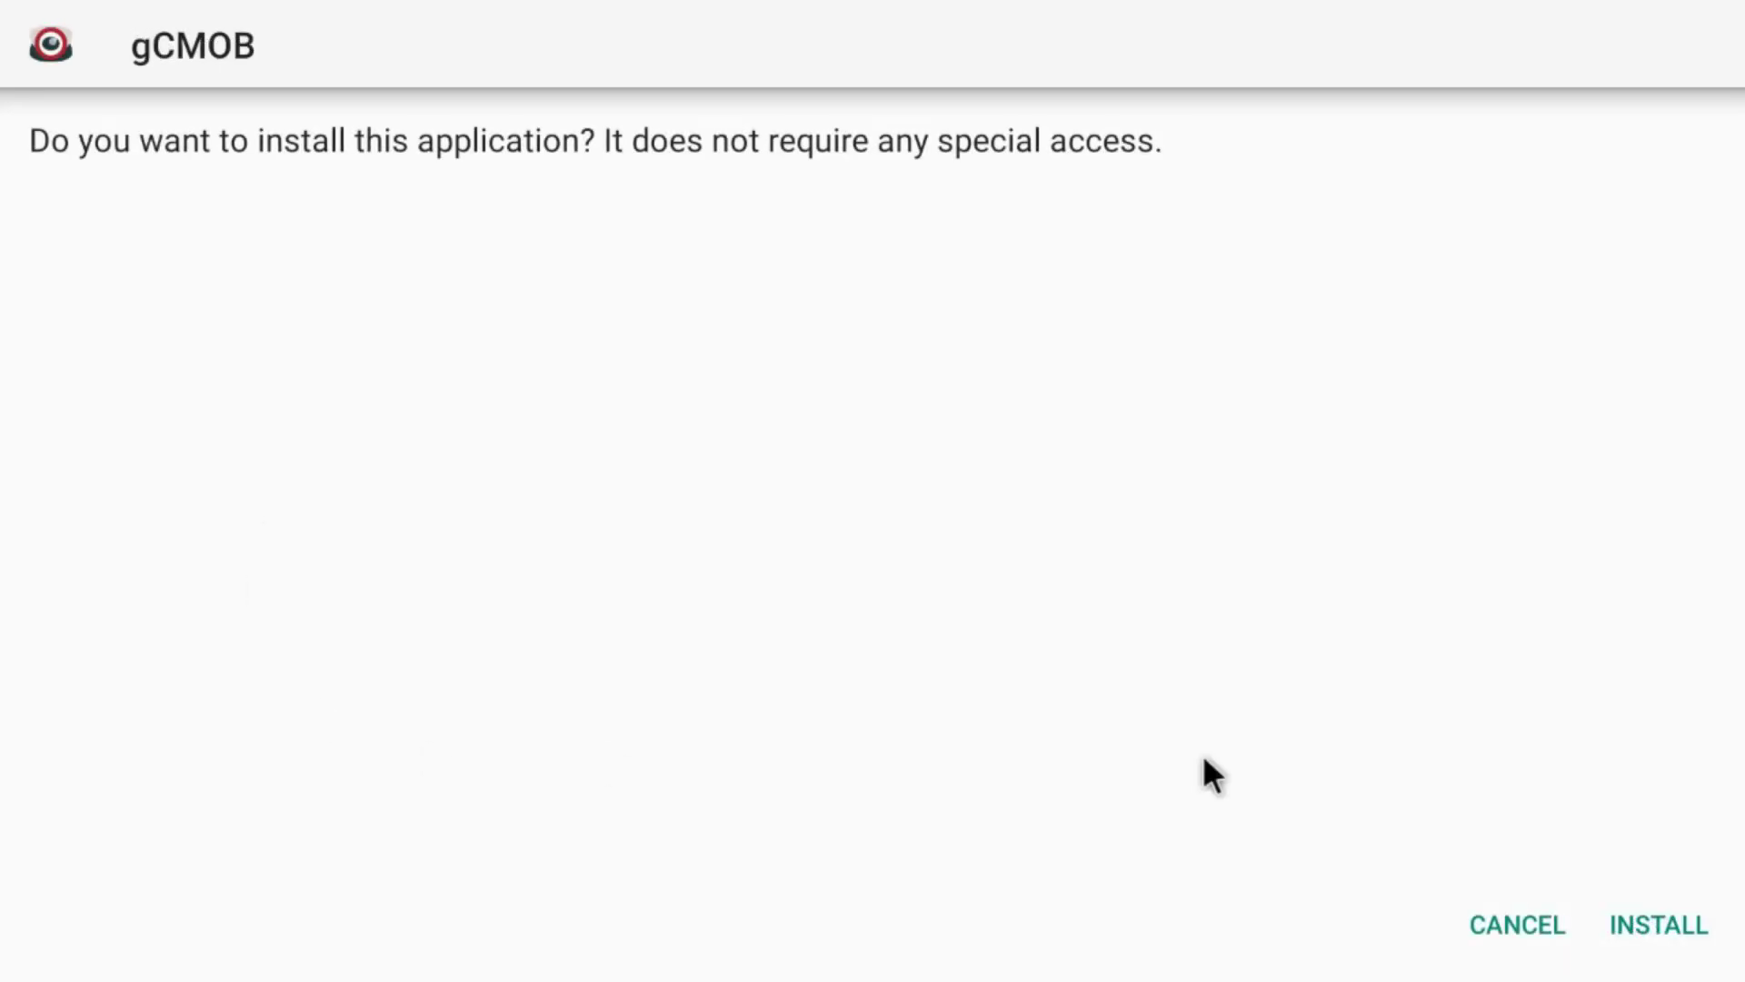
{"action": "left_click", "coordinate": [1630, 909]}
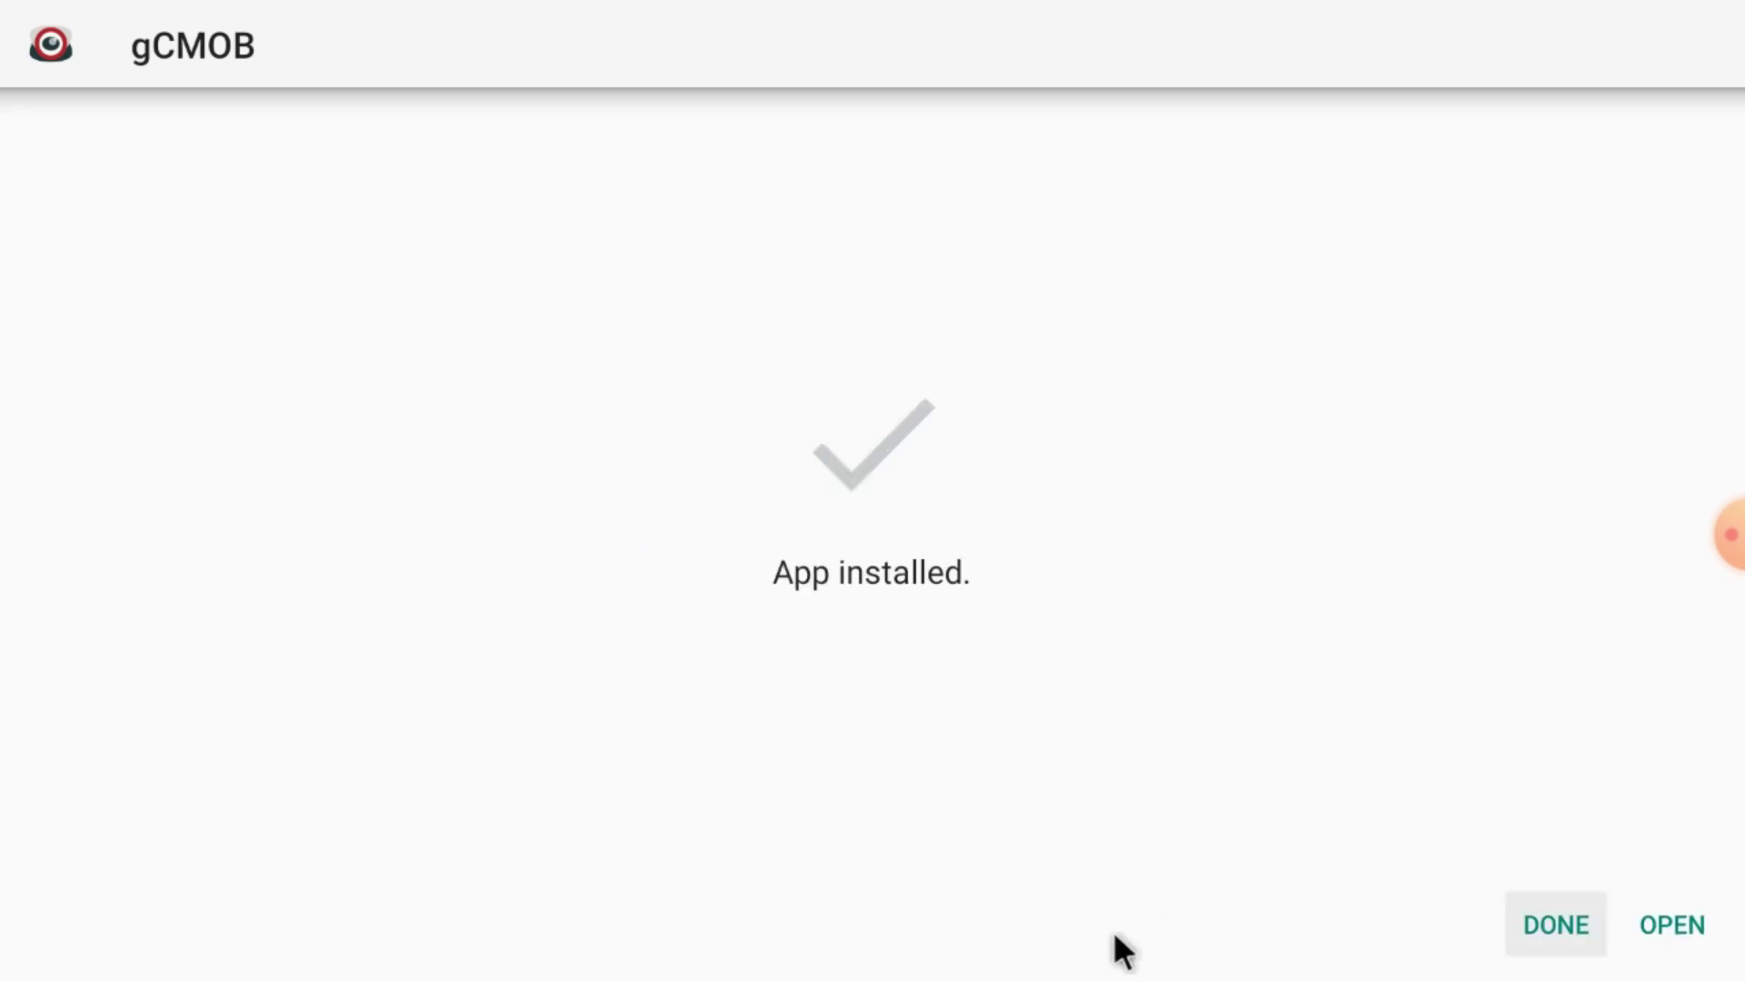
{"action": "left_click", "coordinate": [1538, 939]}
{"action": "key", "text": "Escape"}
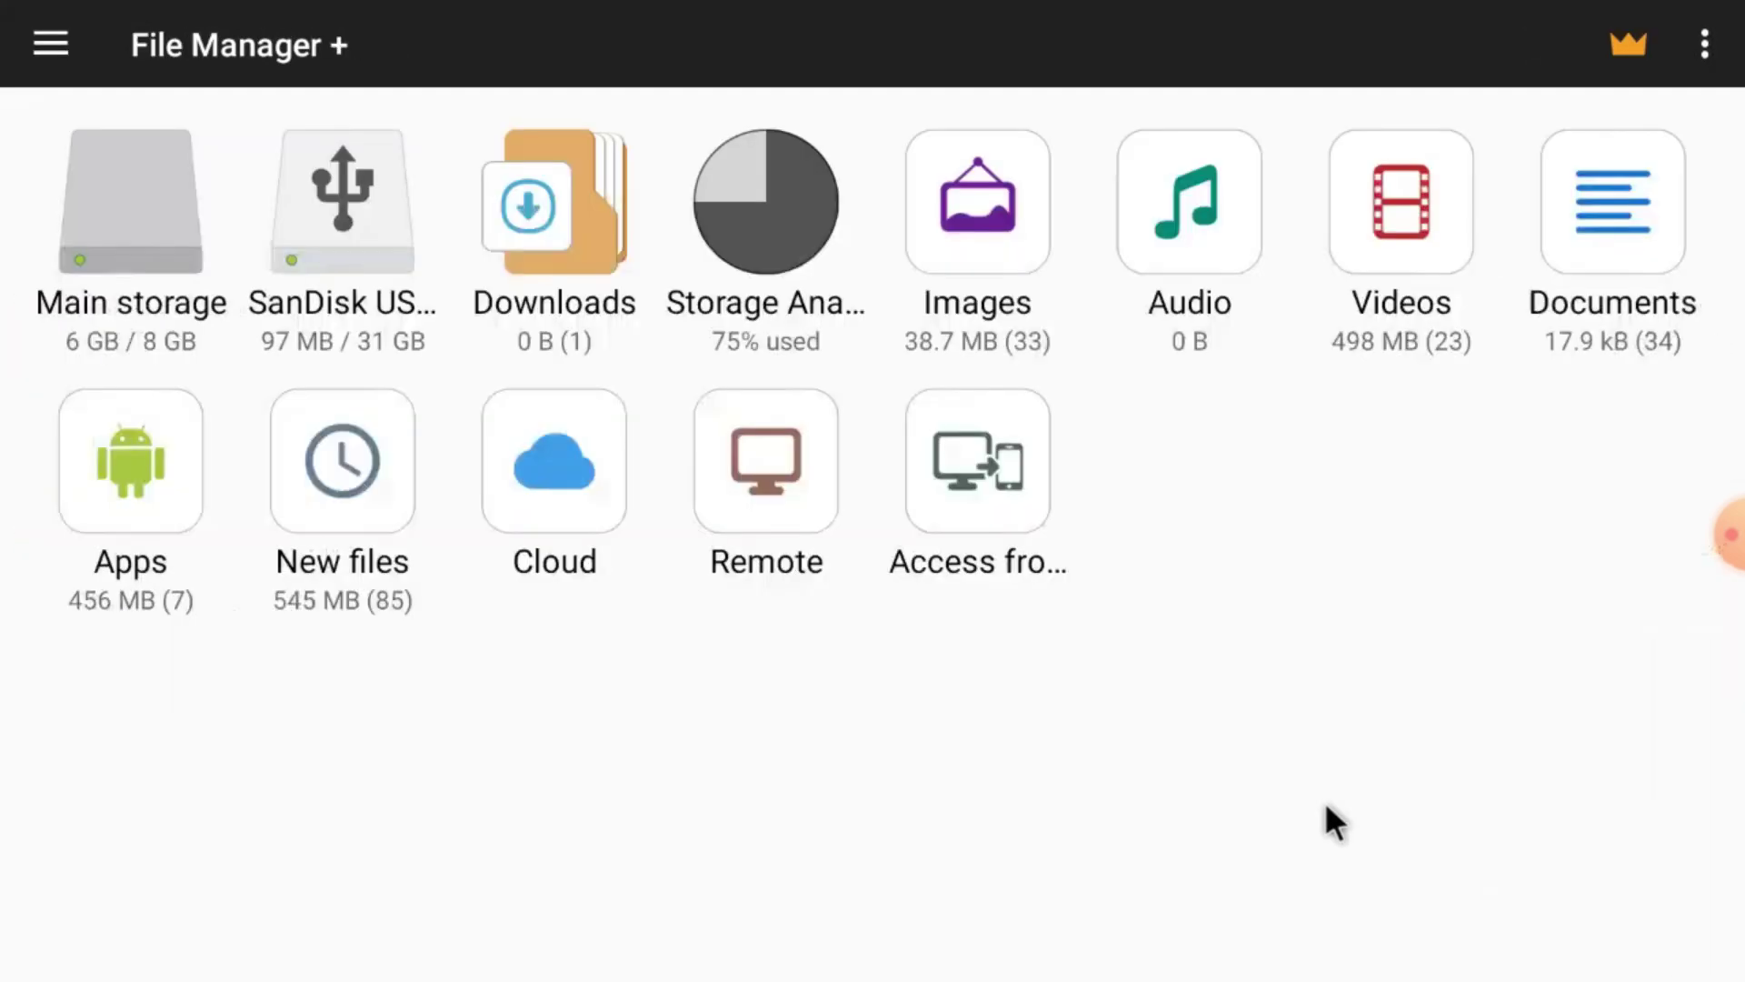
{"action": "key", "text": "Escape"}
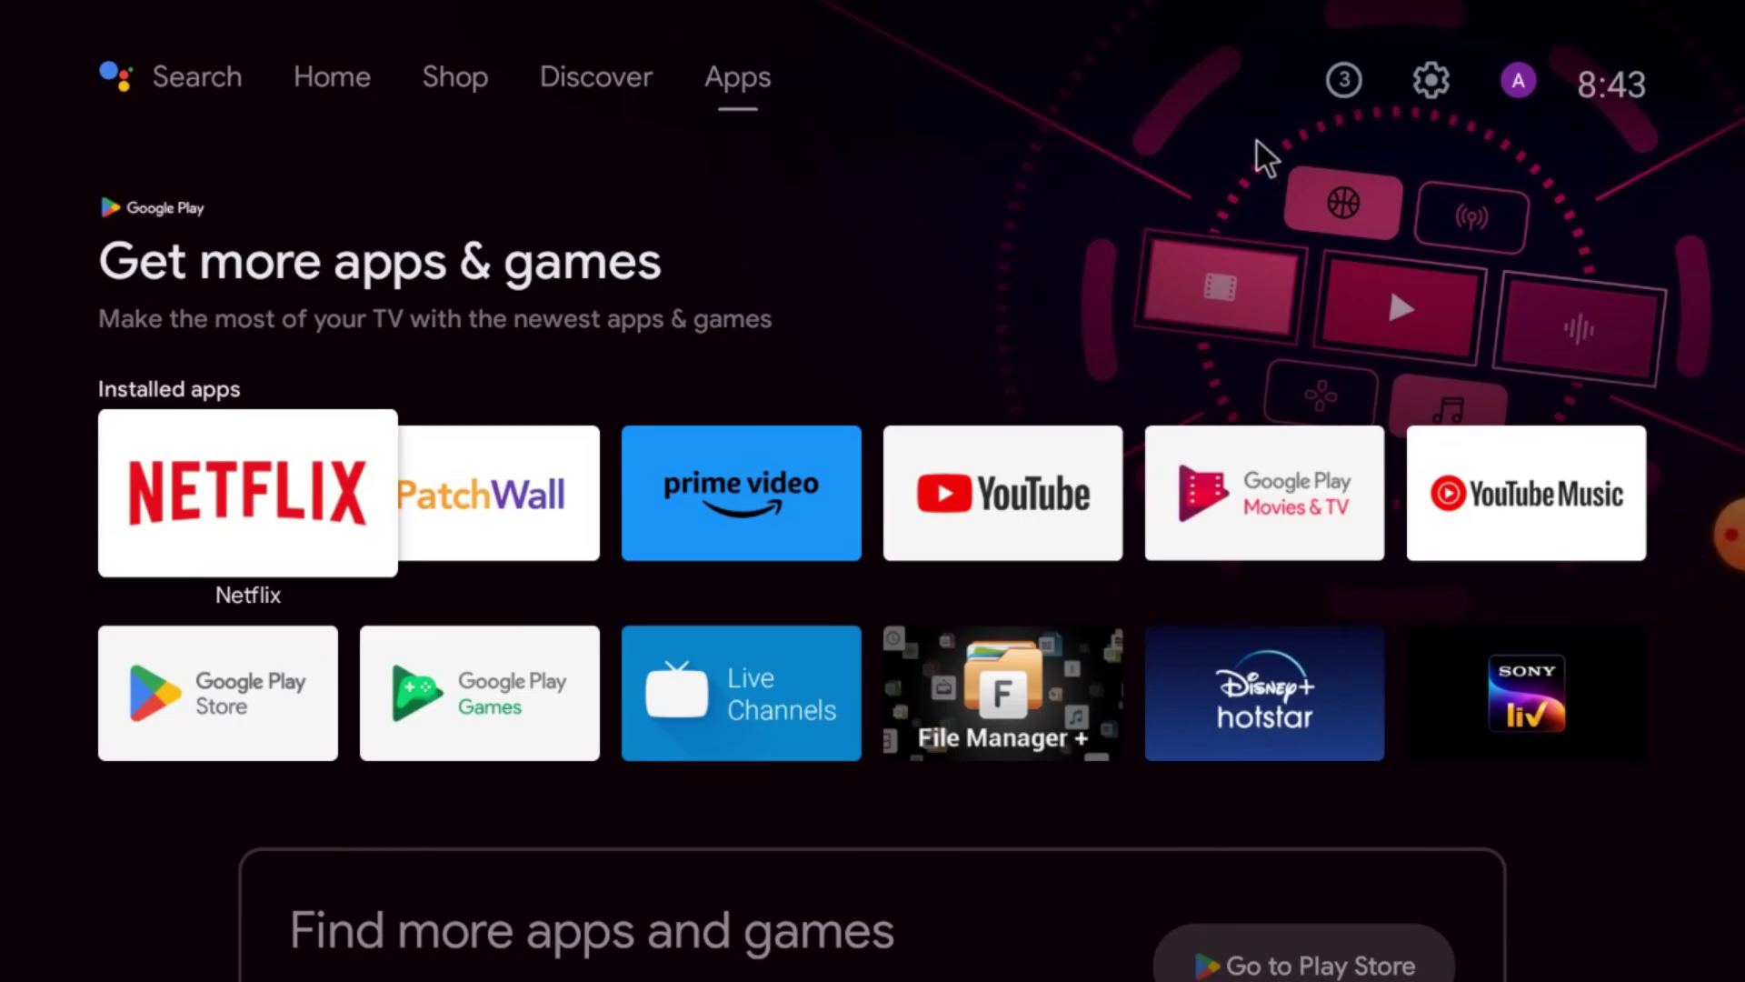
{"action": "left_click", "coordinate": [1431, 80]}
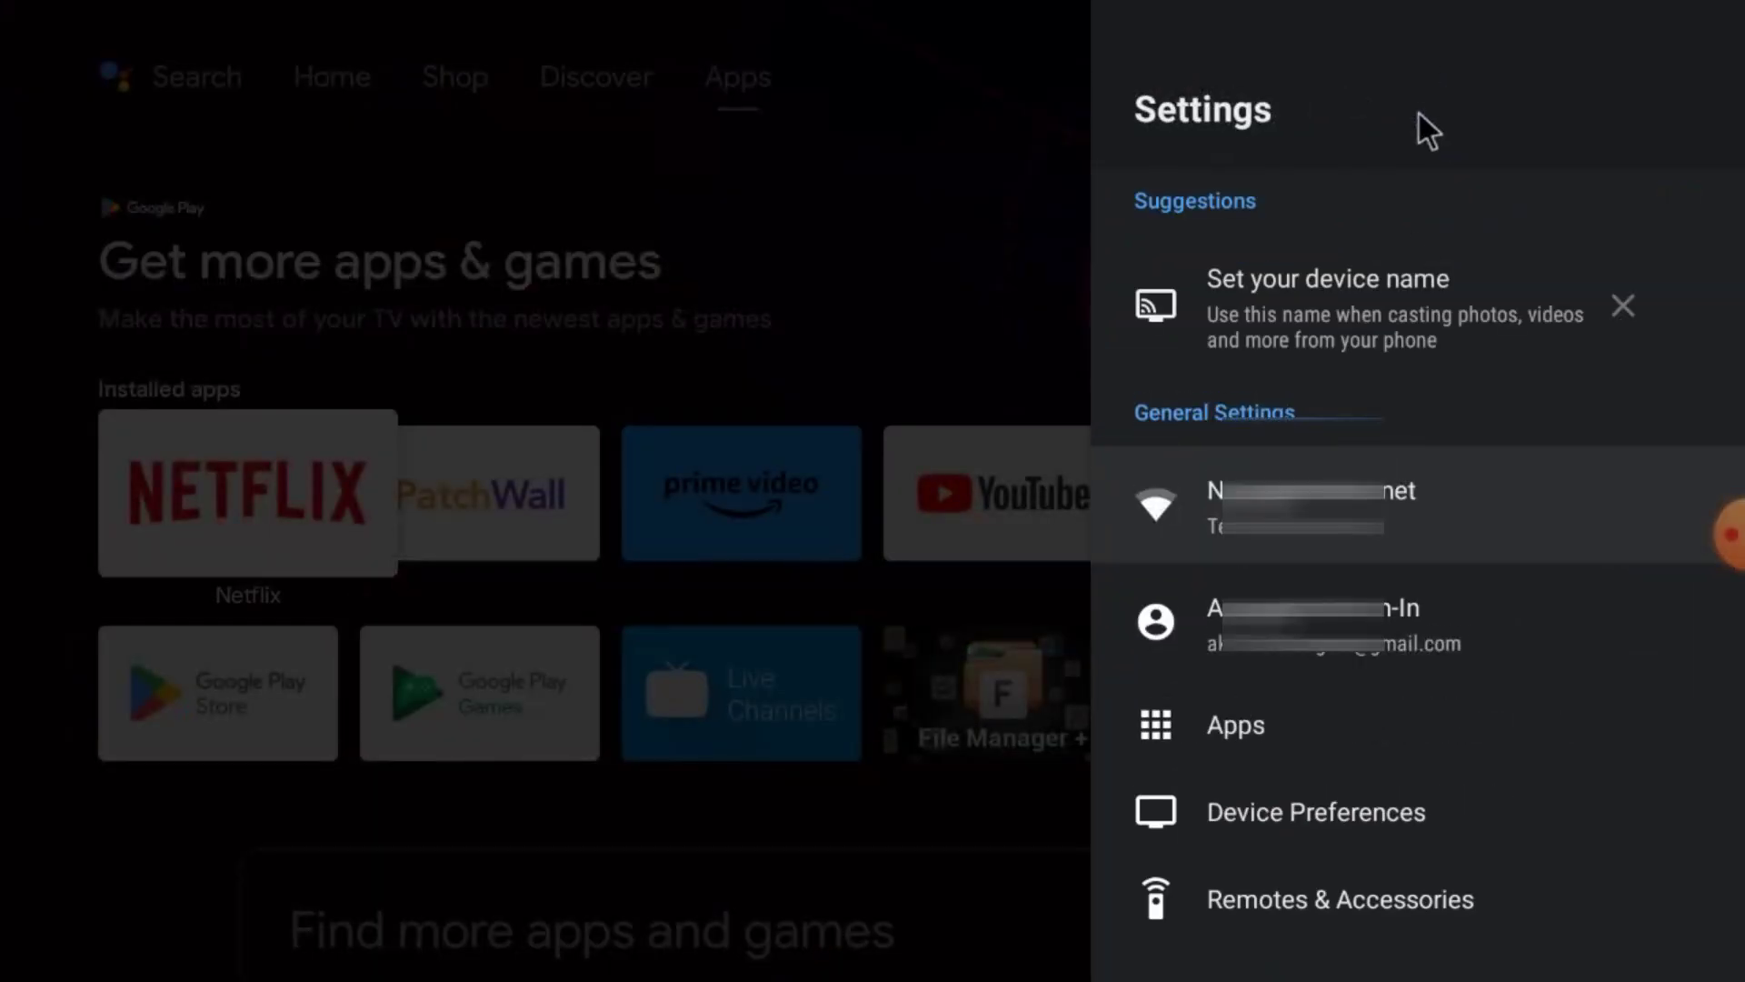
{"action": "left_click", "coordinate": [1320, 809]}
{"action": "scroll", "coordinate": [1321, 727], "scroll_direction": "down", "scroll_amount": 5}
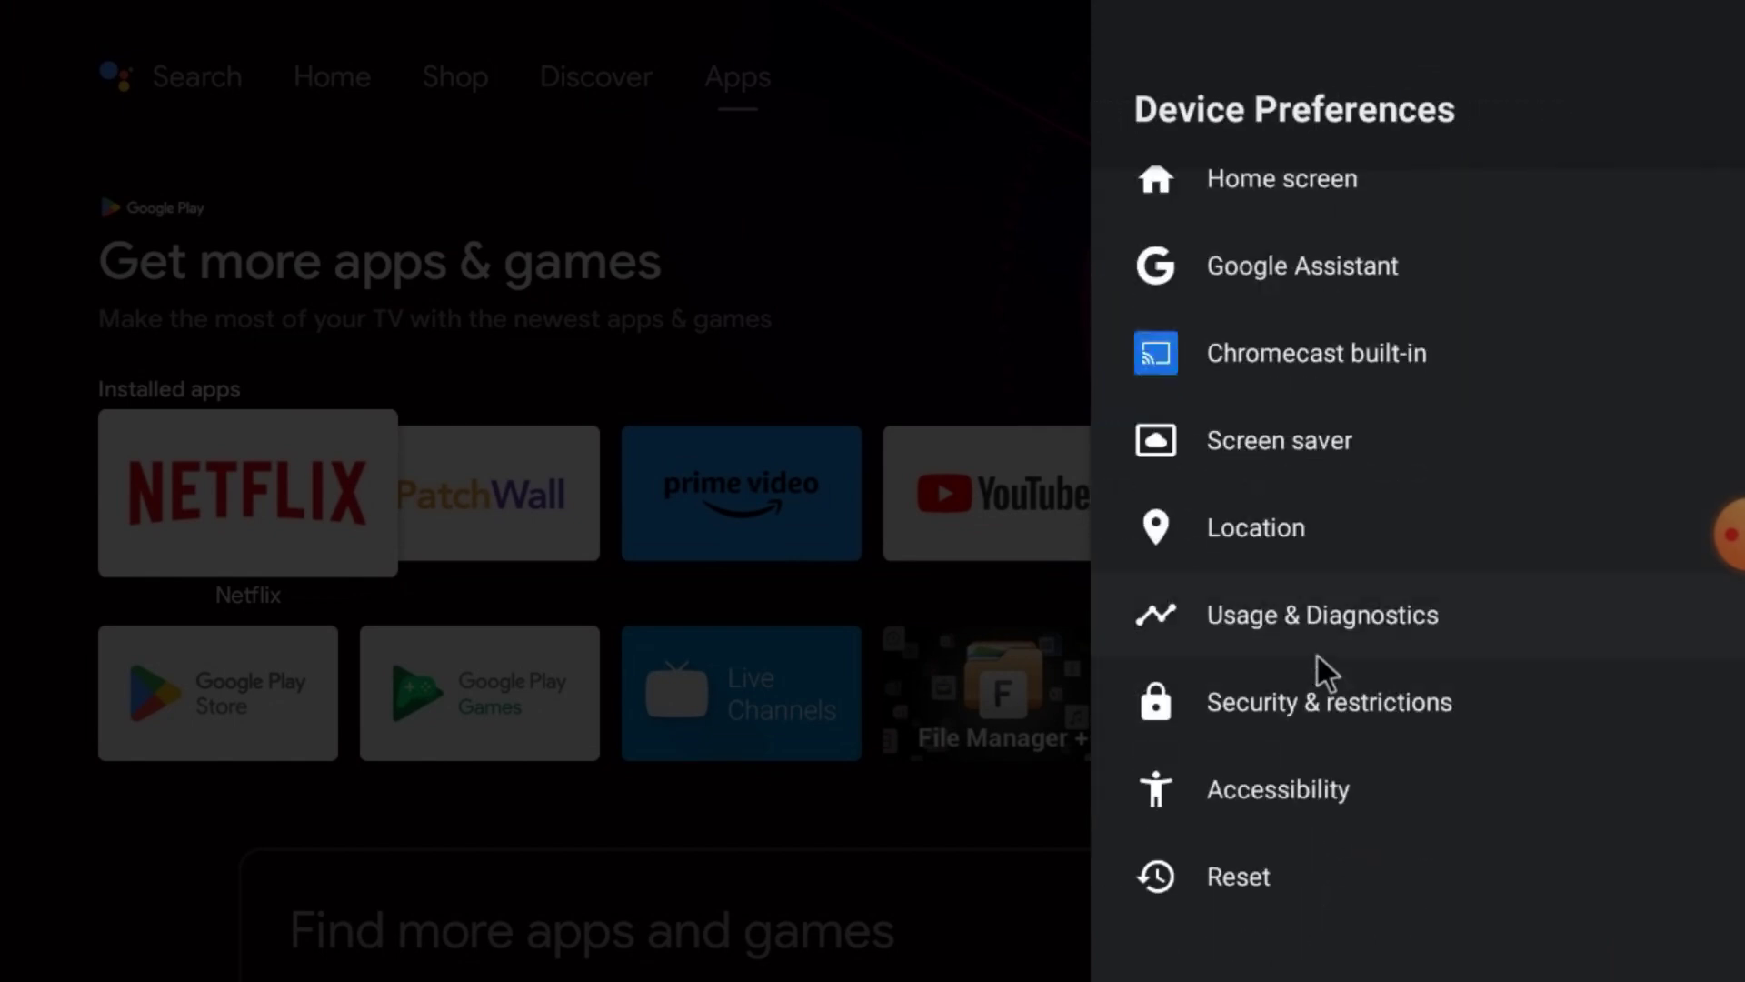
{"action": "left_click", "coordinate": [1284, 704]}
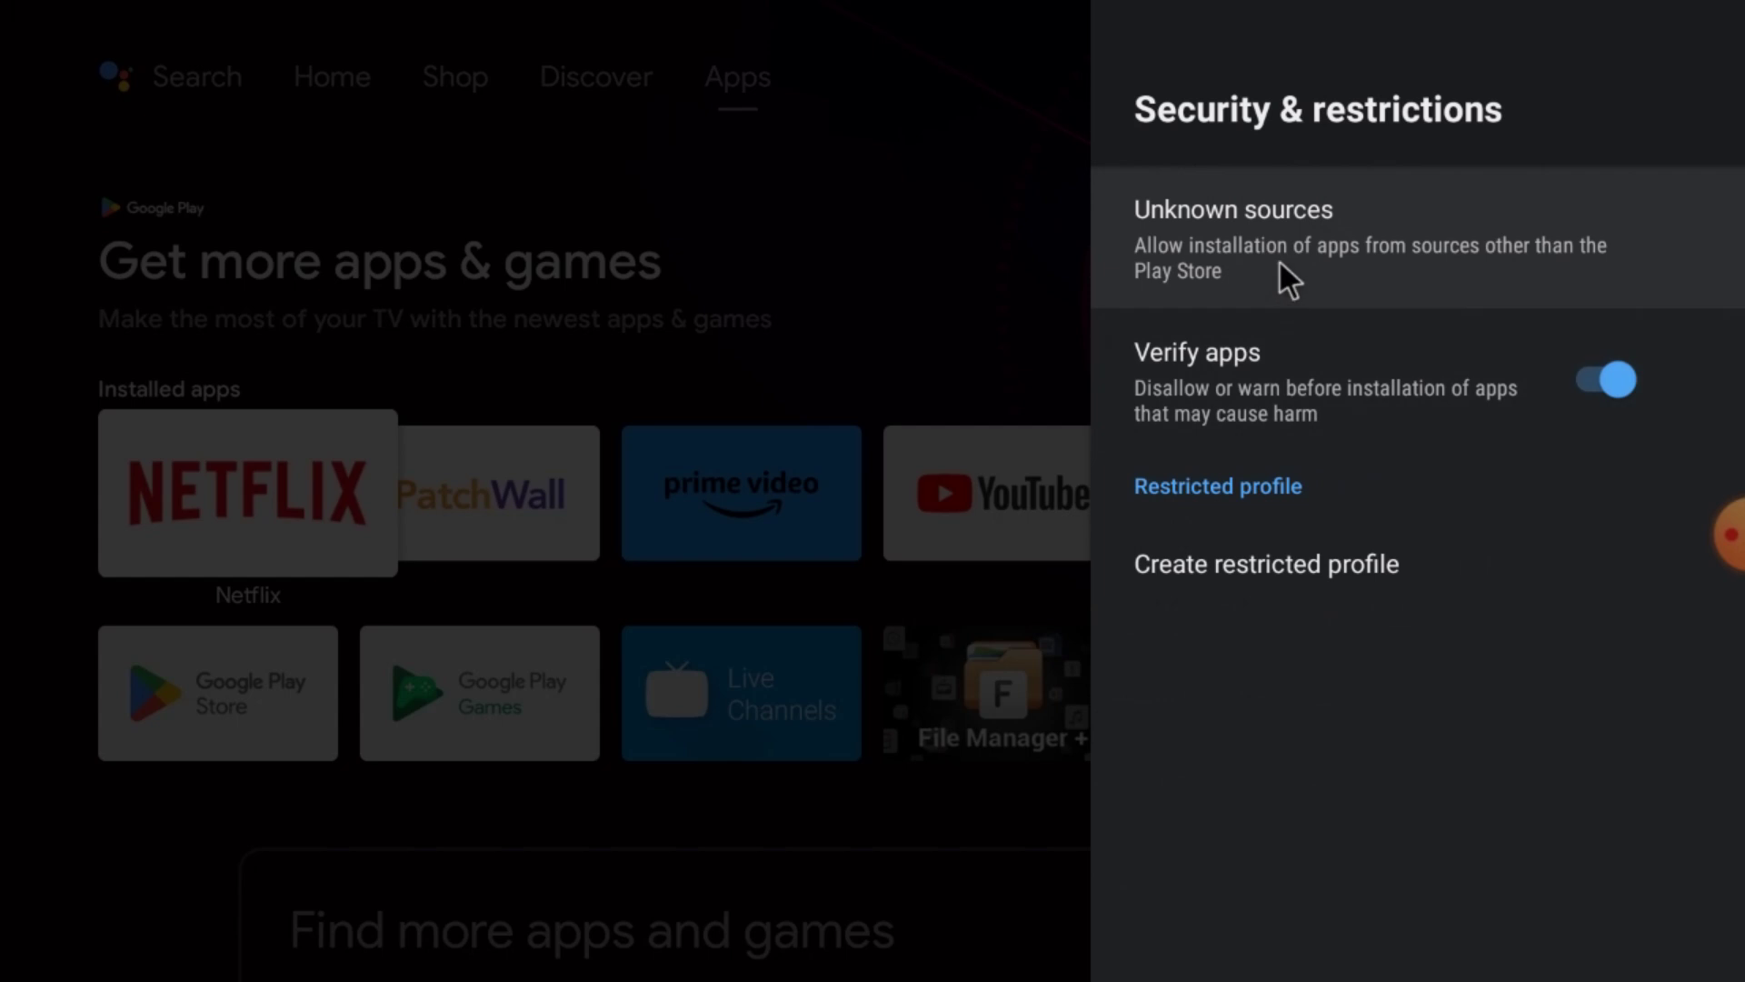
{"action": "left_click", "coordinate": [1358, 243]}
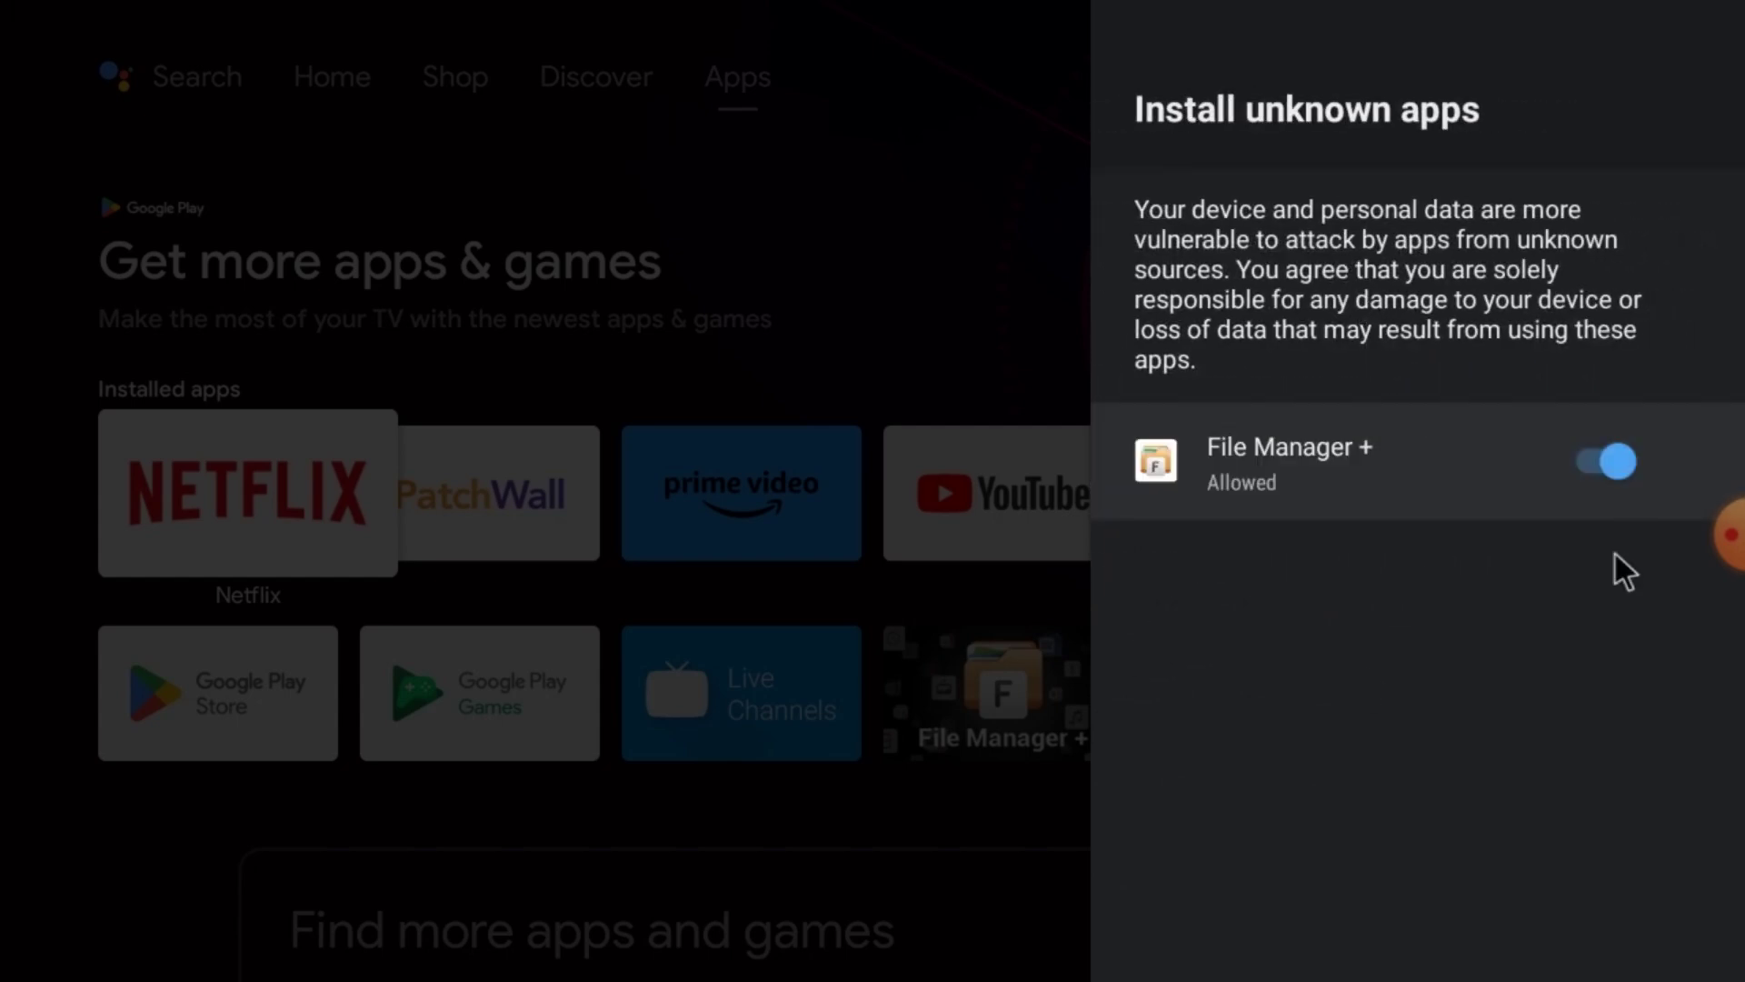
{"action": "right_click", "coordinate": [858, 164]}
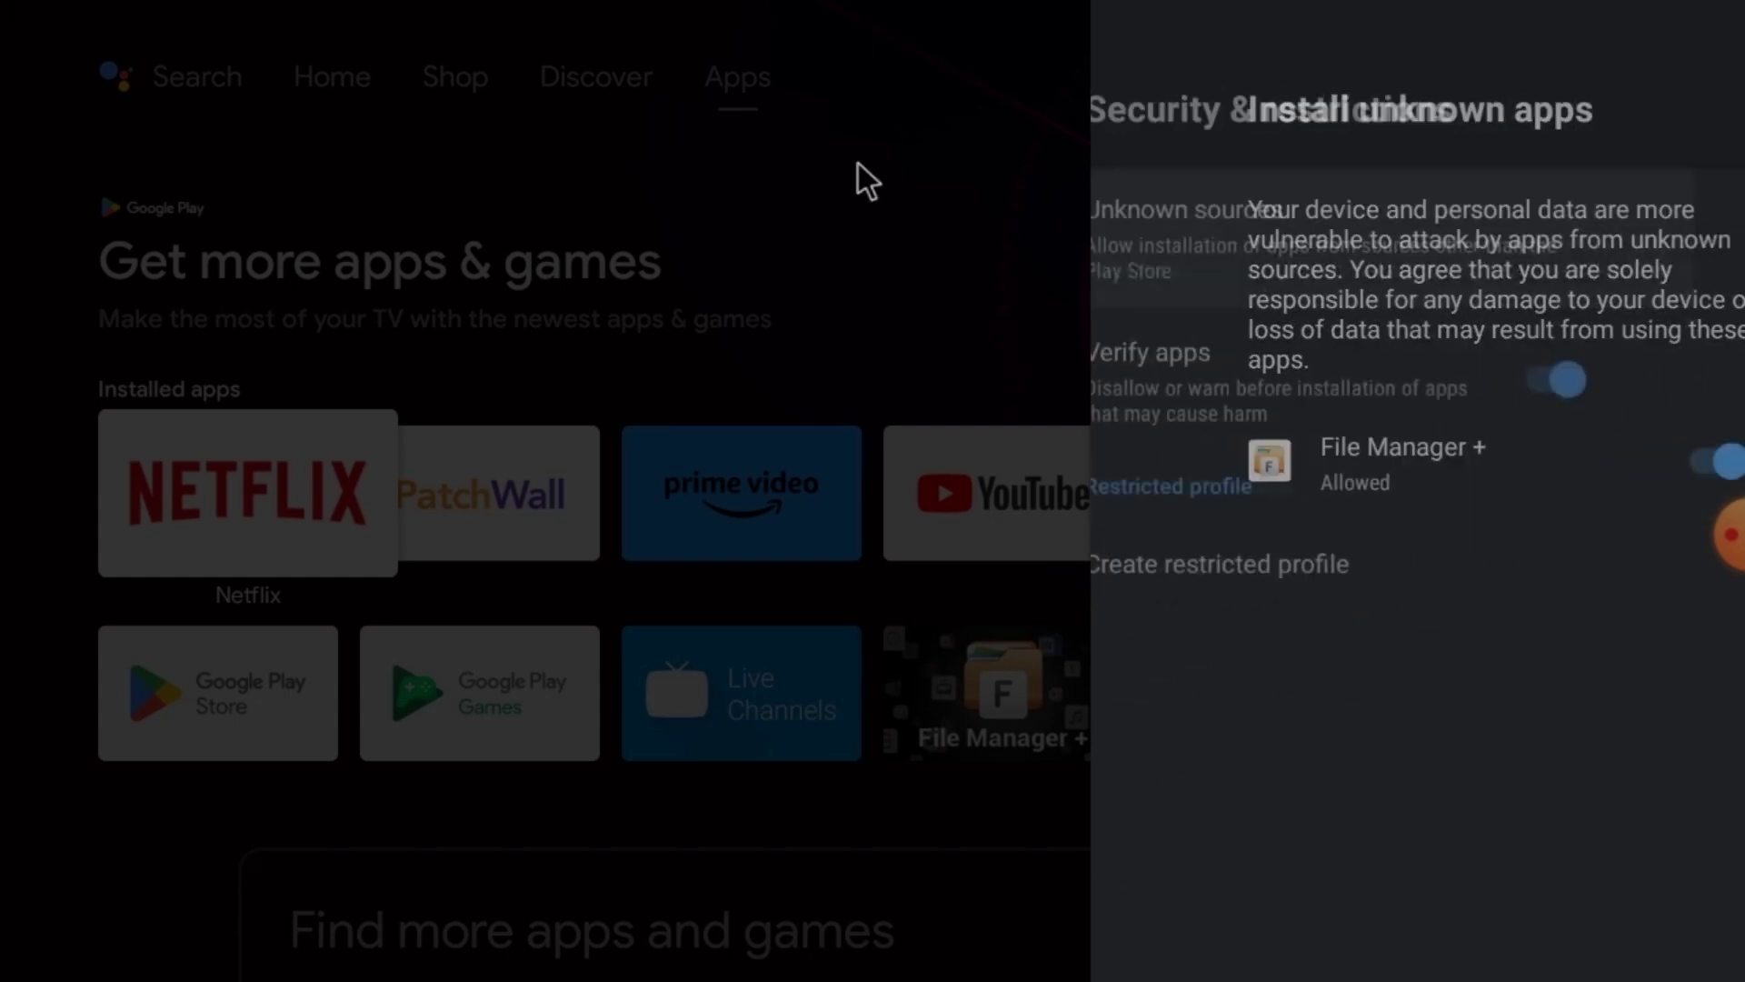
{"action": "right_click", "coordinate": [1019, 228]}
{"action": "right_click", "coordinate": [1019, 227]}
{"action": "right_click", "coordinate": [1020, 227]}
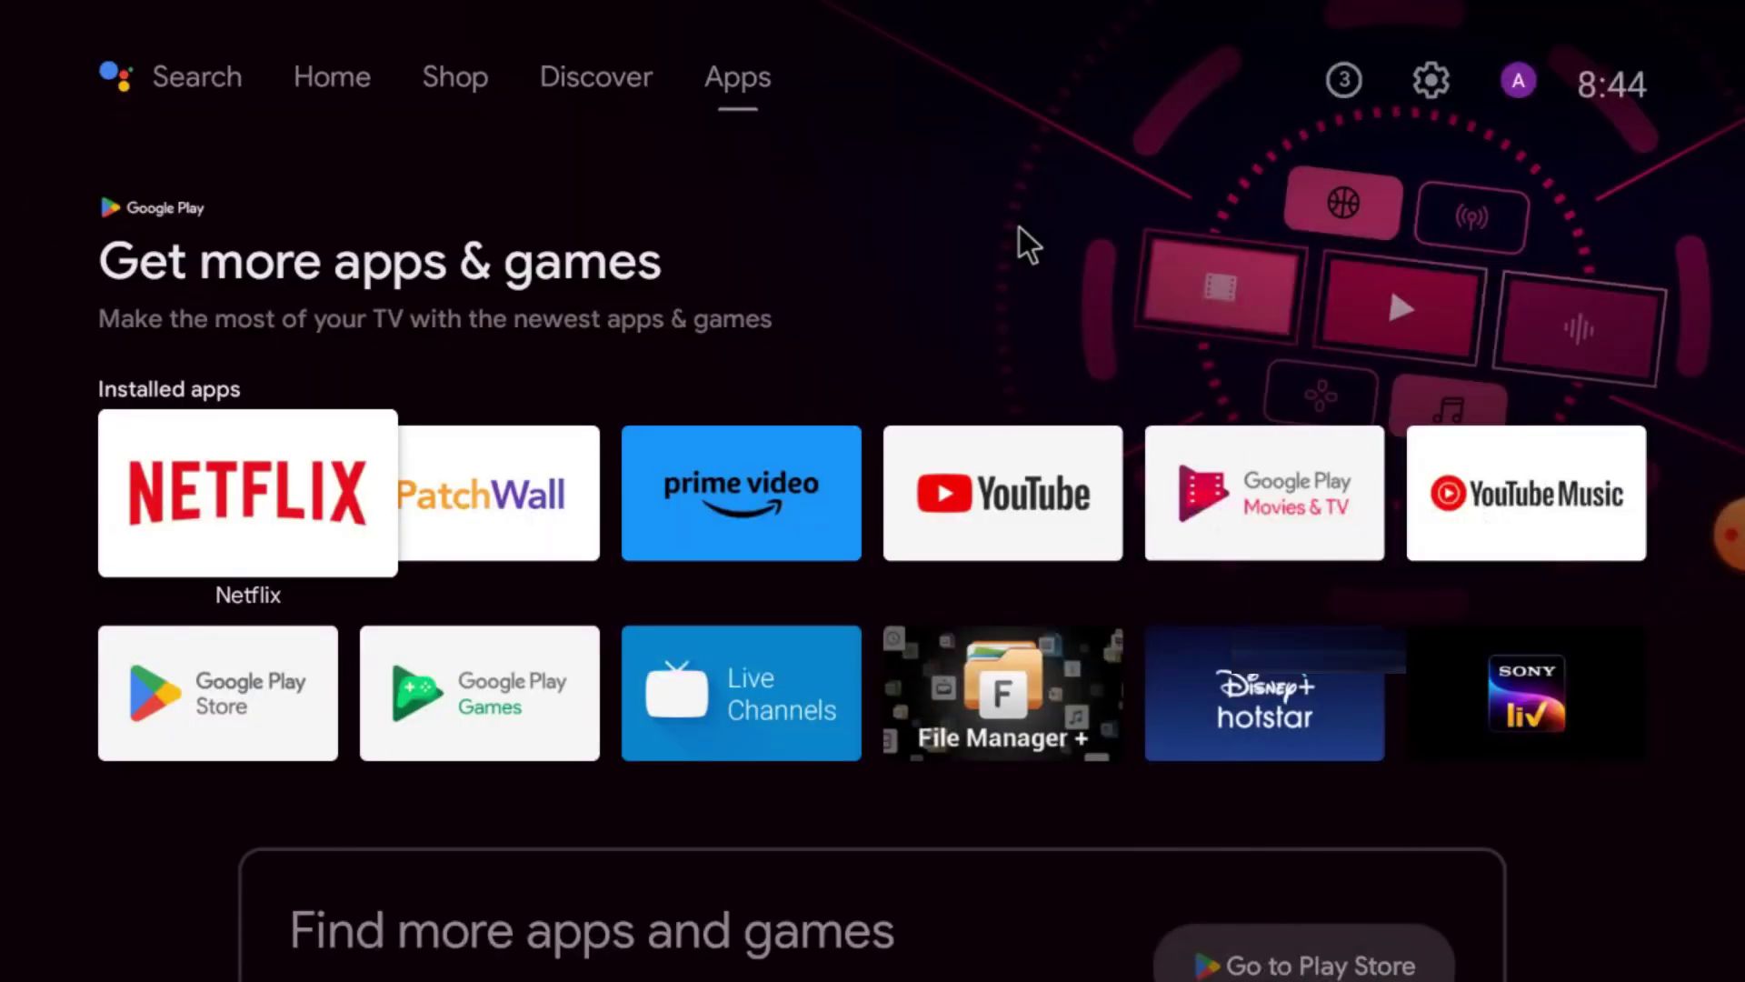
Step: Open gCMOB's permission settings via Settings > Apps > See all apps
{"action": "left_click", "coordinate": [1428, 82]}
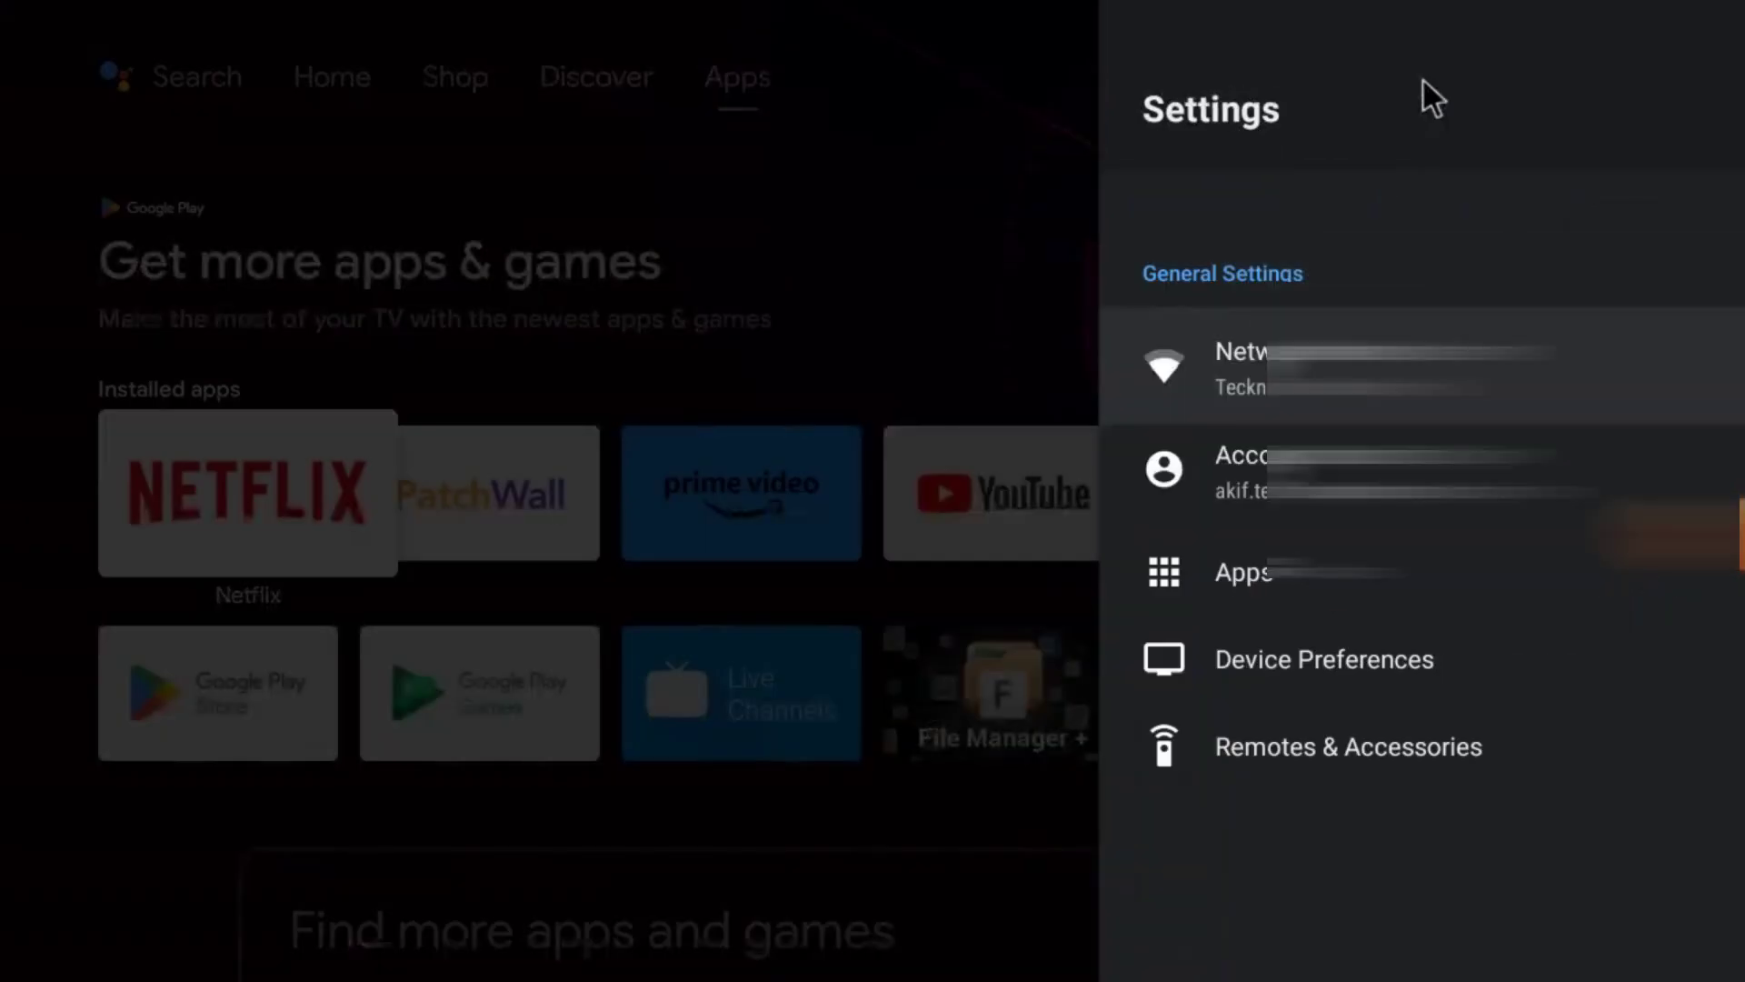
{"action": "left_click", "coordinate": [1301, 701]}
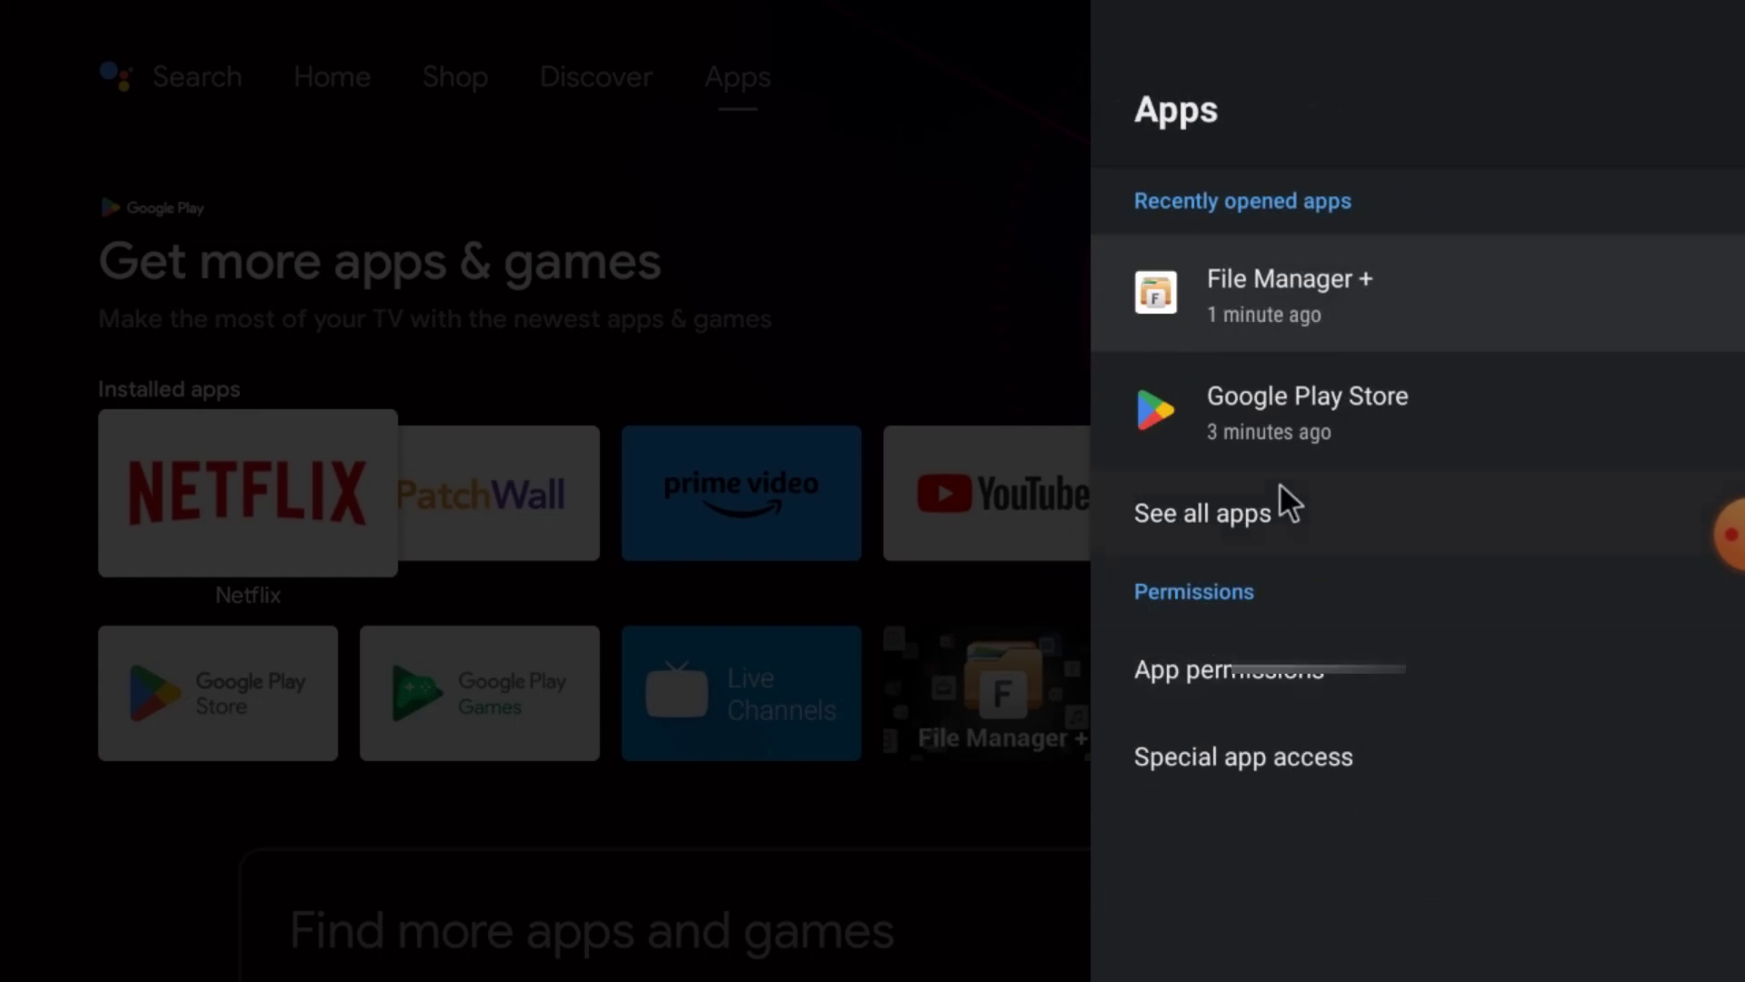
{"action": "left_click", "coordinate": [1234, 511]}
{"action": "scroll", "coordinate": [1233, 513], "scroll_direction": "down", "scroll_amount": 2}
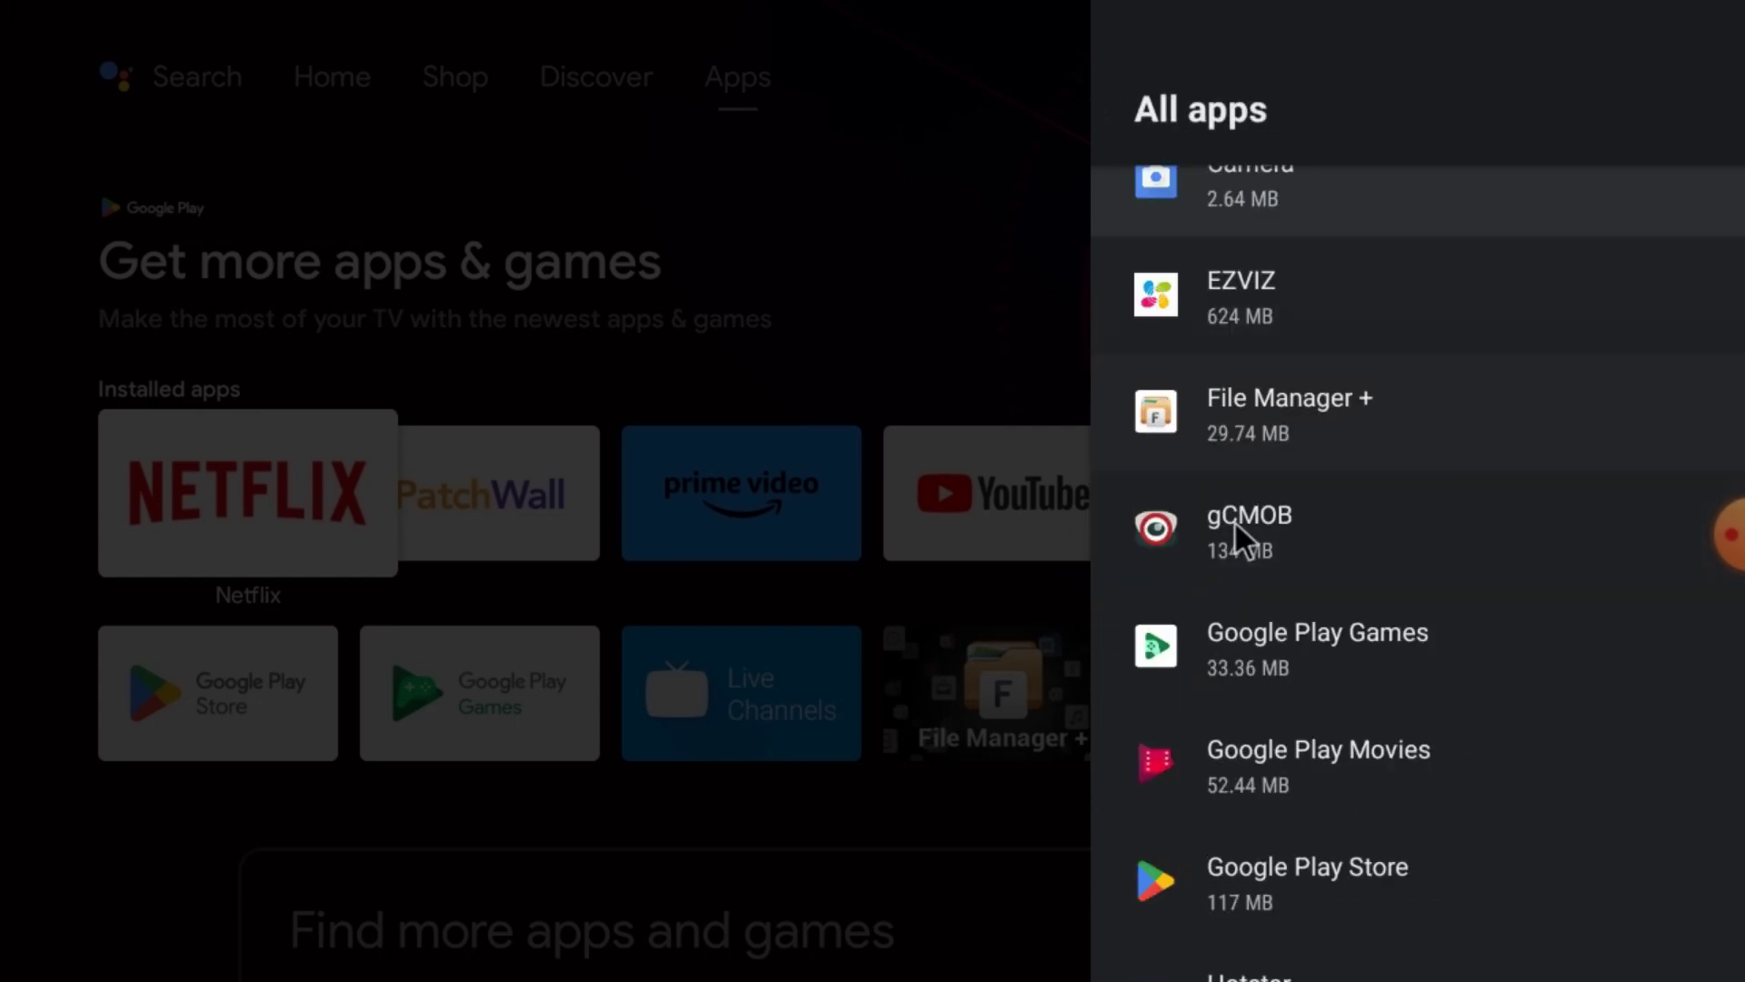
{"action": "left_click", "coordinate": [1234, 520]}
{"action": "scroll", "coordinate": [1235, 520], "scroll_direction": "down", "scroll_amount": 3}
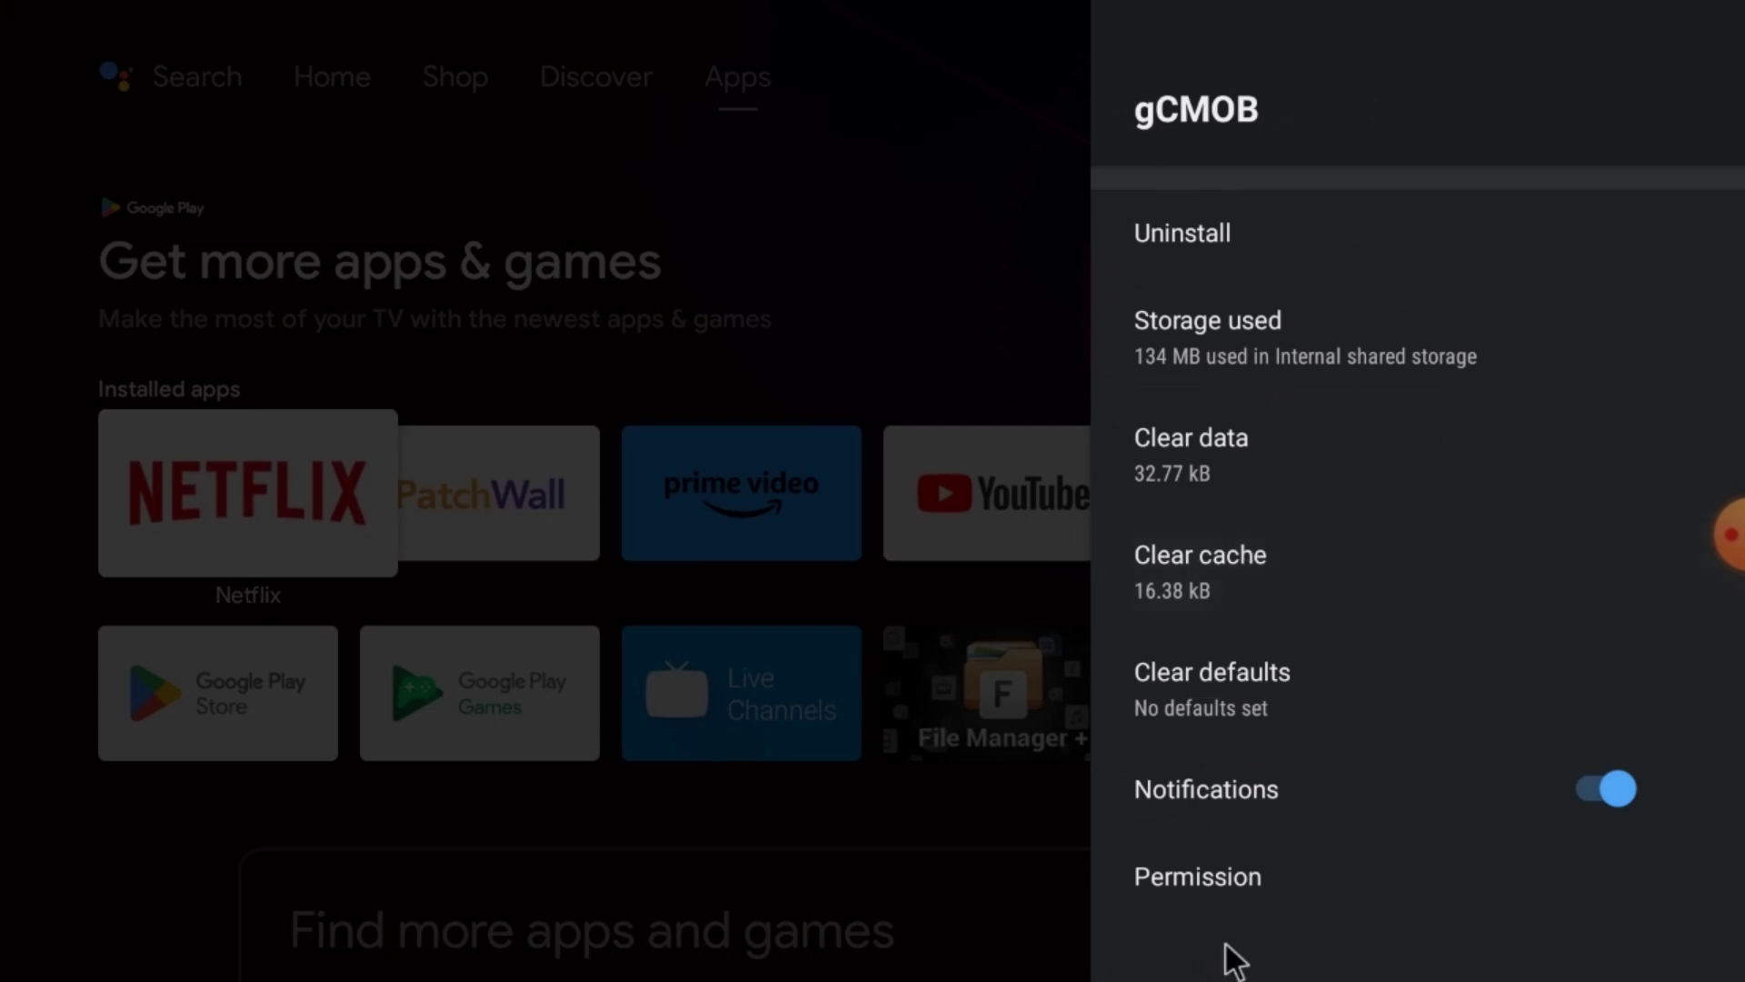
{"action": "left_click", "coordinate": [1215, 878]}
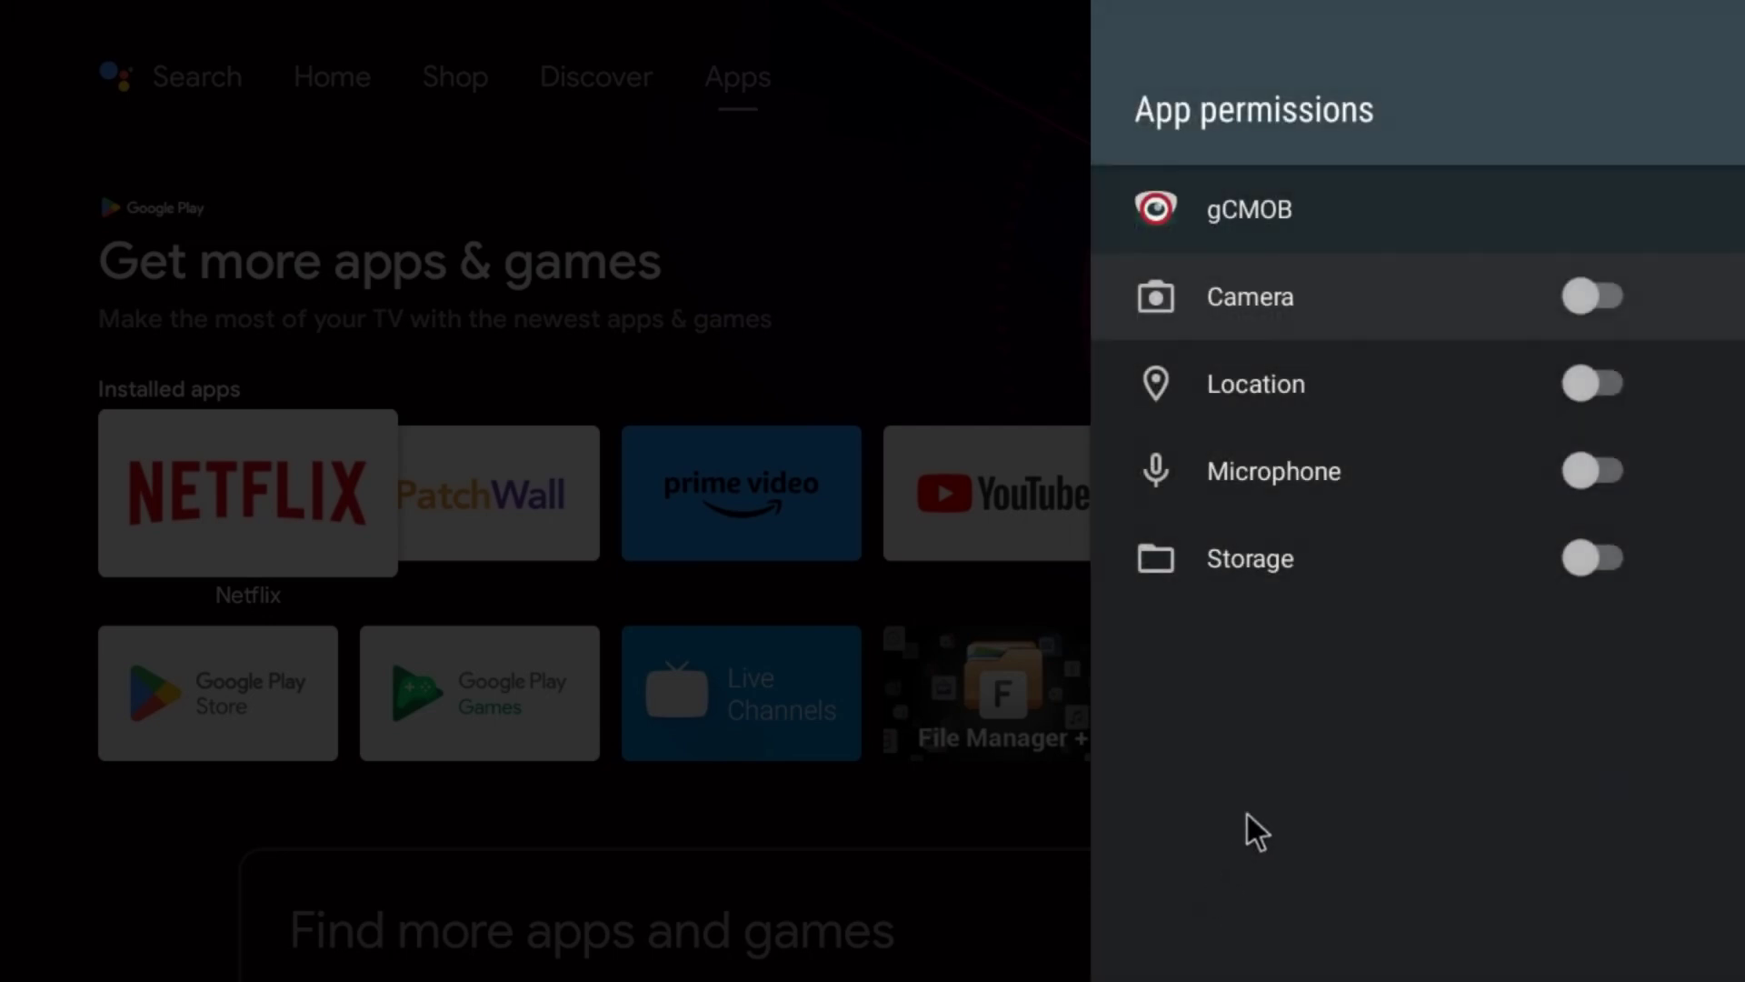
Step: Switch on gCMOB's Camera, Location, Microphone and Storage permissions, then launch gCMOB
{"action": "left_click", "coordinate": [1597, 306]}
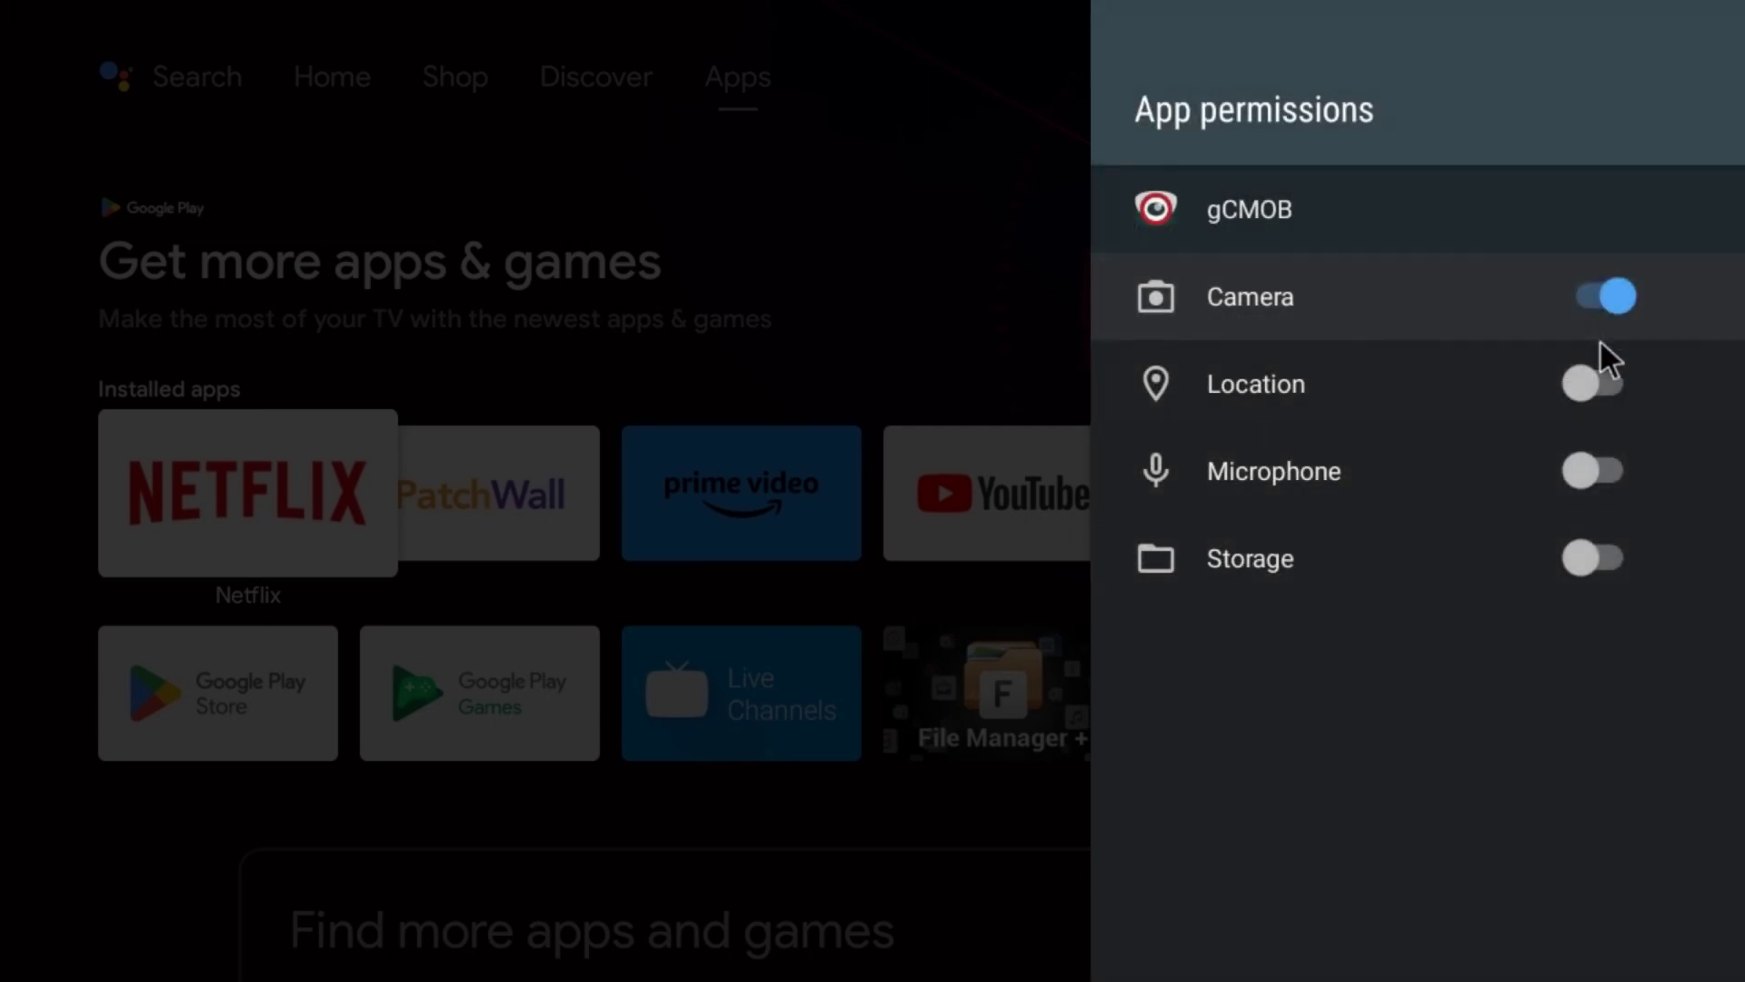
{"action": "left_click", "coordinate": [1597, 371]}
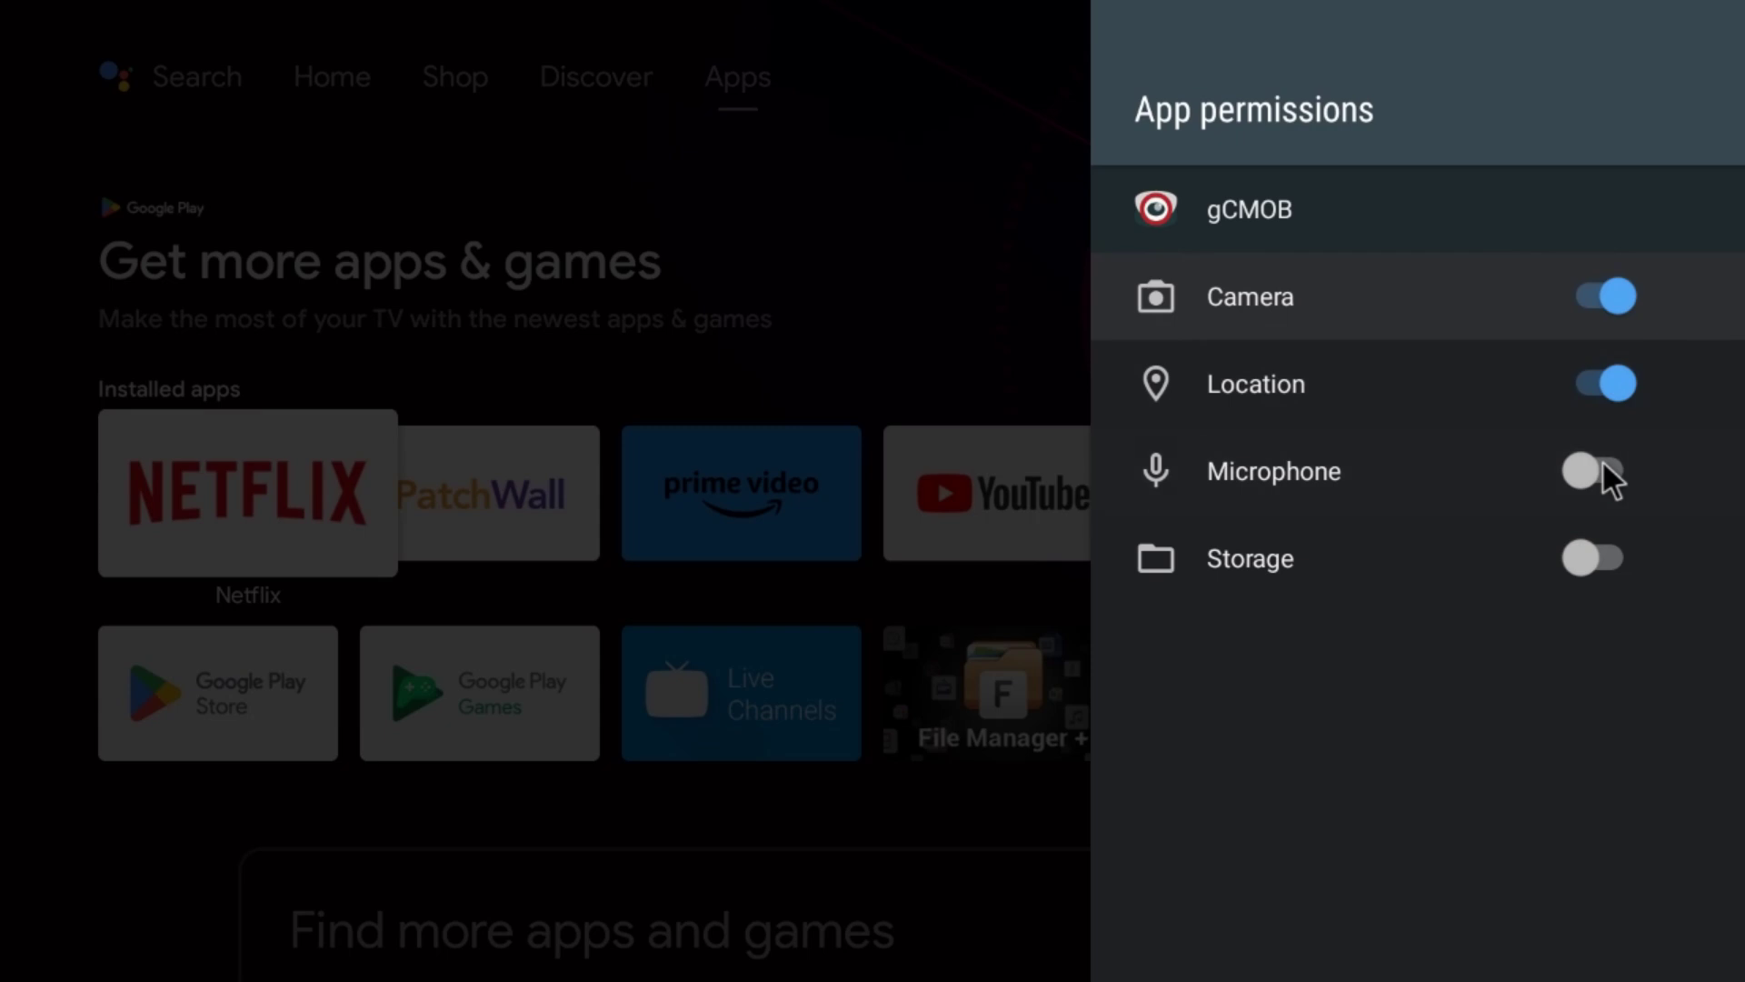
{"action": "left_click", "coordinate": [1601, 460]}
{"action": "left_click", "coordinate": [1607, 549]}
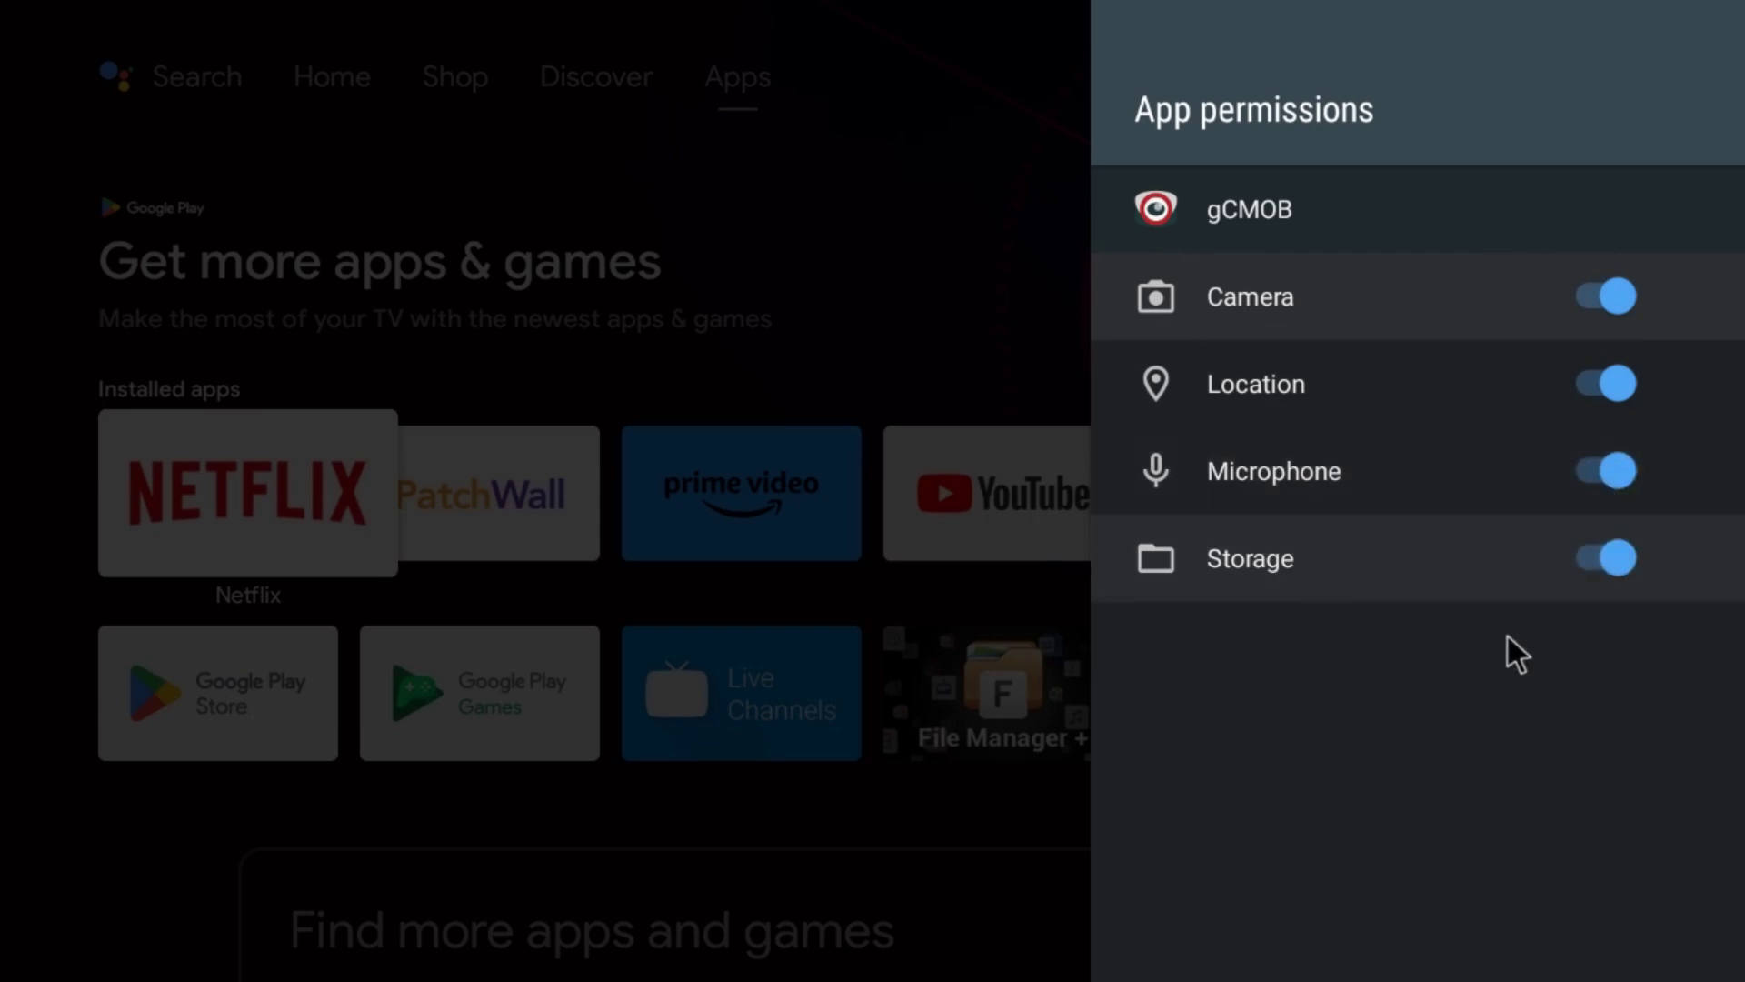
{"action": "right_click", "coordinate": [1421, 702]}
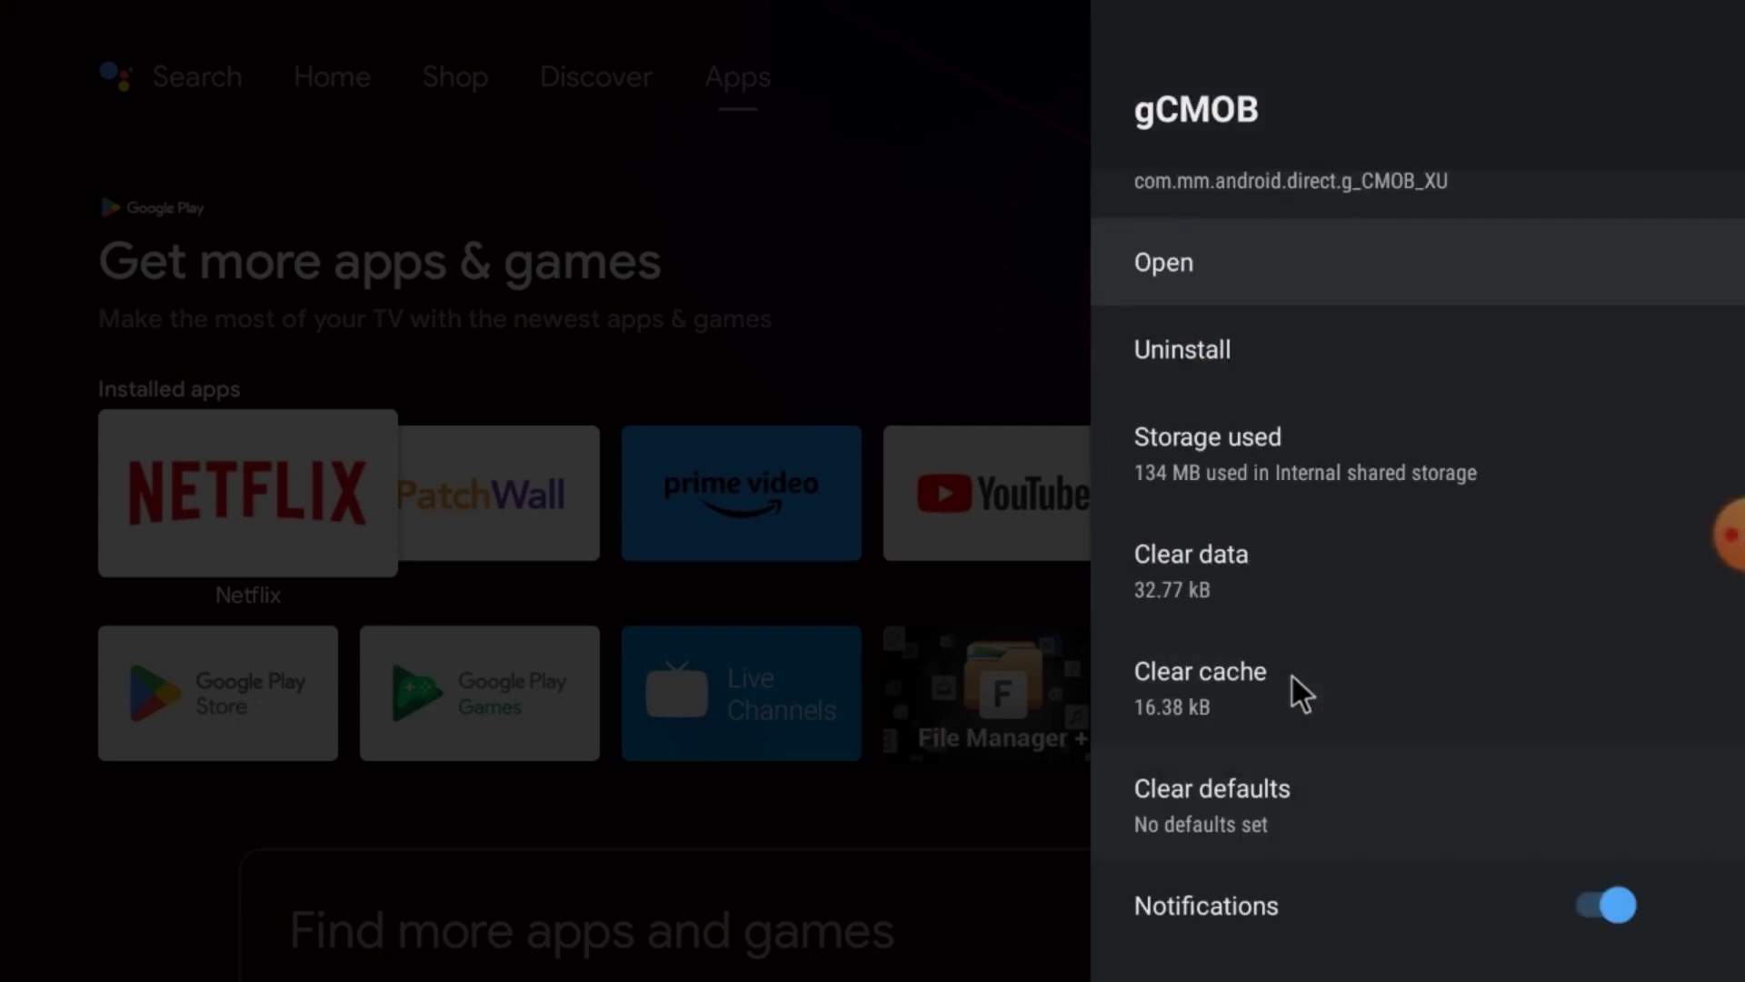
{"action": "left_click", "coordinate": [1203, 326]}
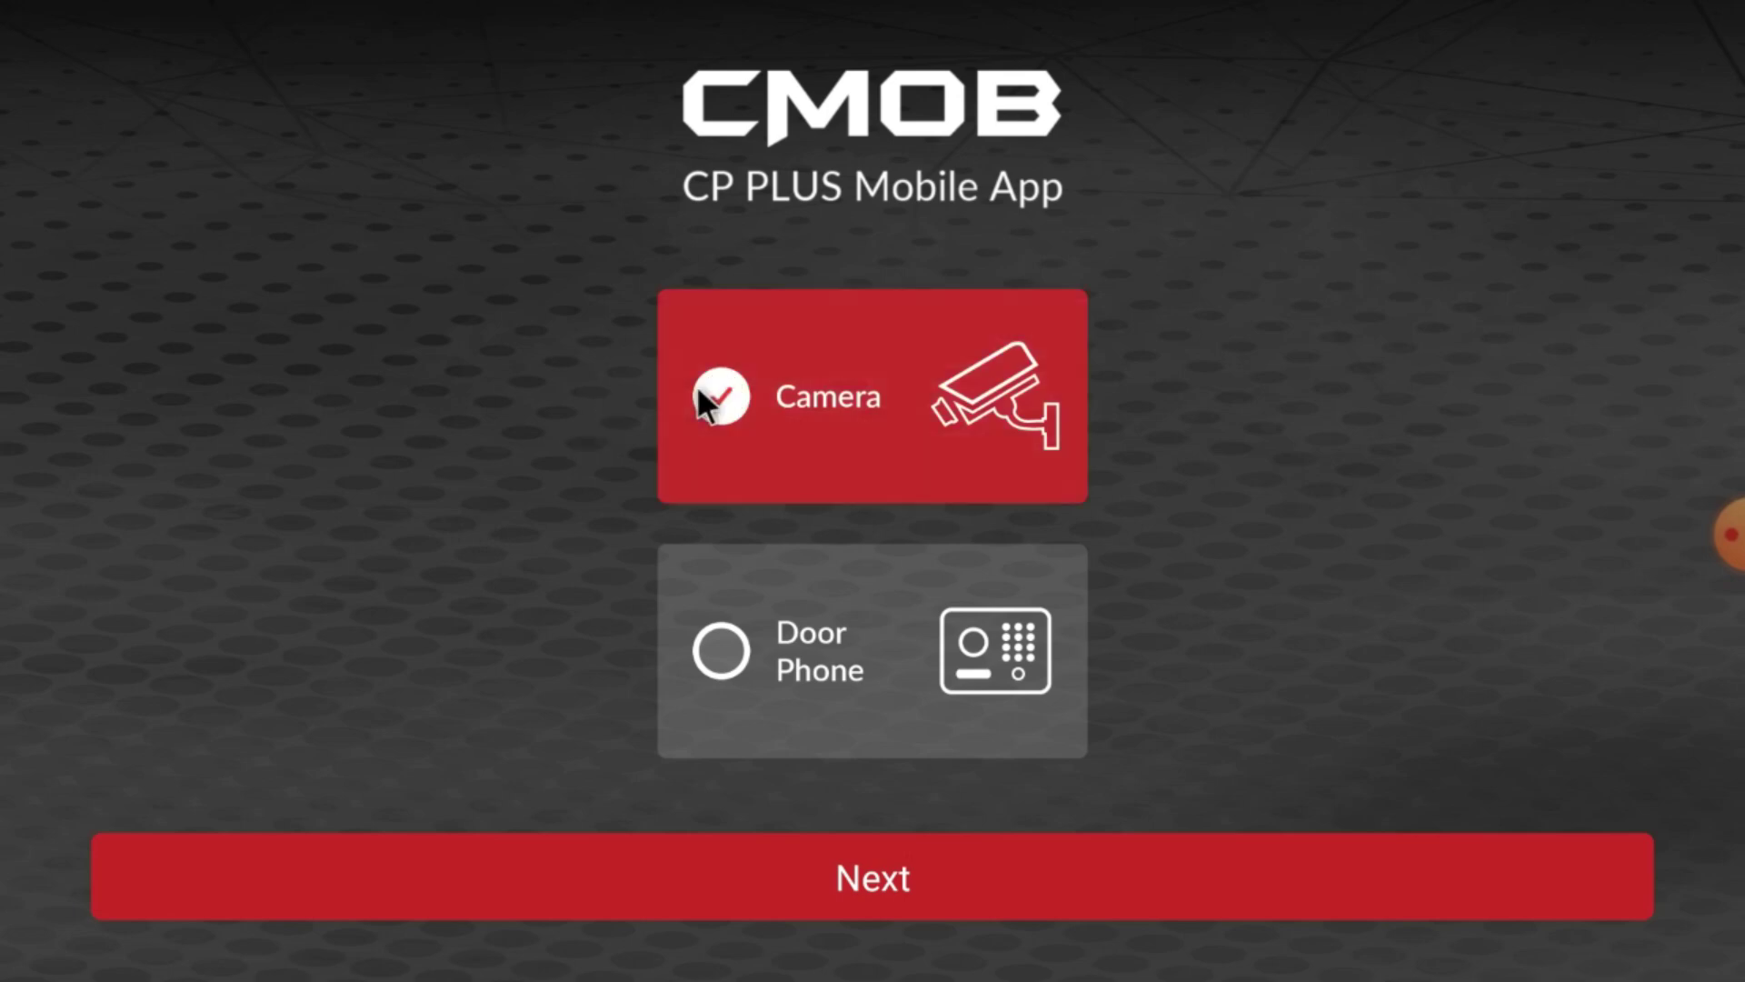
Step: Continue in Camera mode and open the Device List from the first live-view pane
{"action": "left_click", "coordinate": [780, 858]}
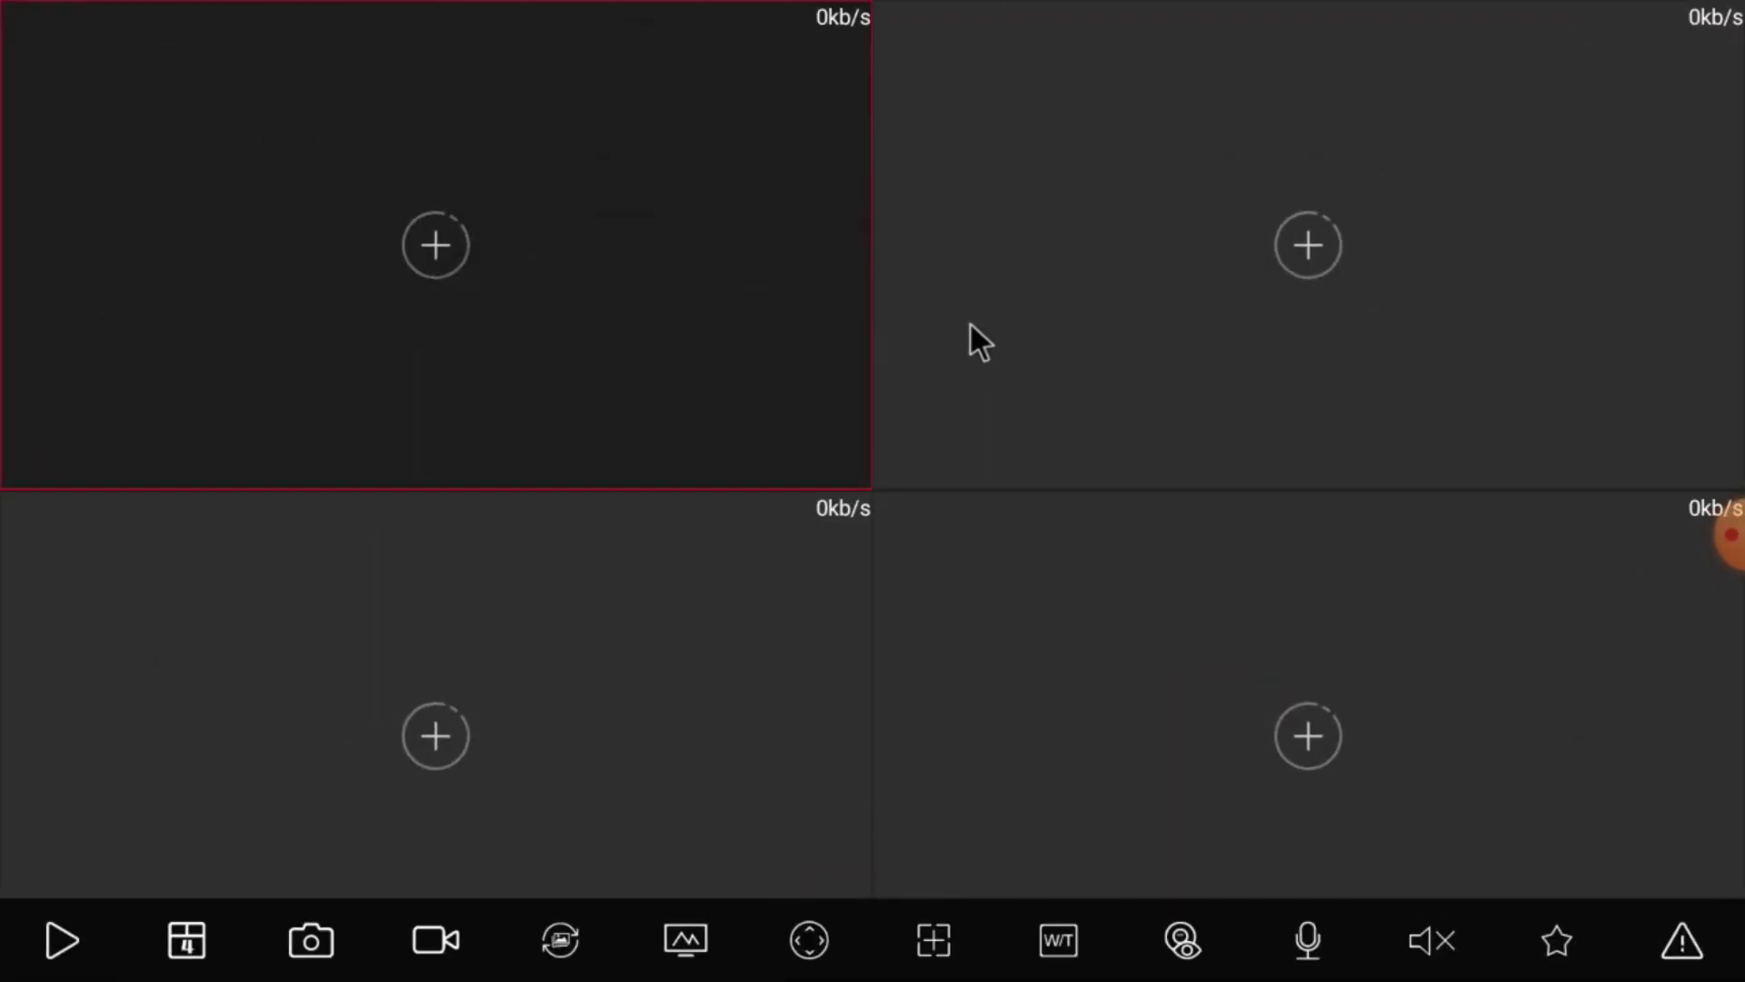
{"action": "left_click", "coordinate": [405, 249]}
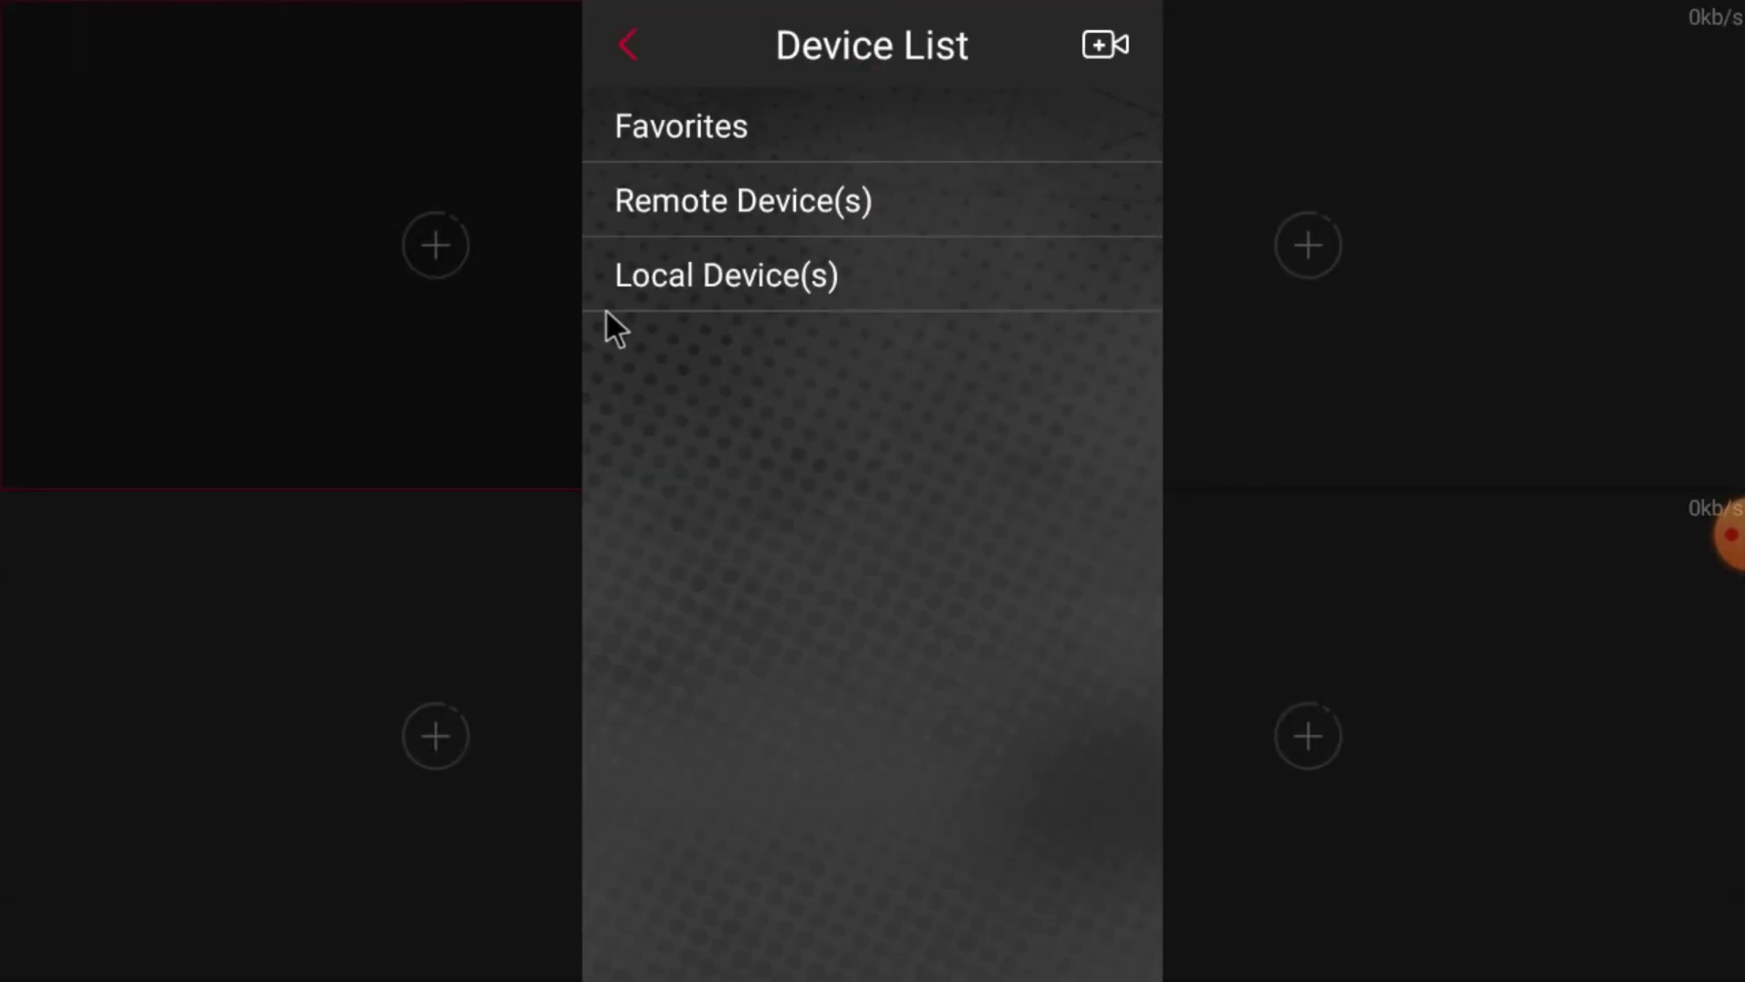
Step: Begin adding a device, dismiss the initialization reminder, and choose Wired Device
{"action": "left_click", "coordinate": [1096, 43]}
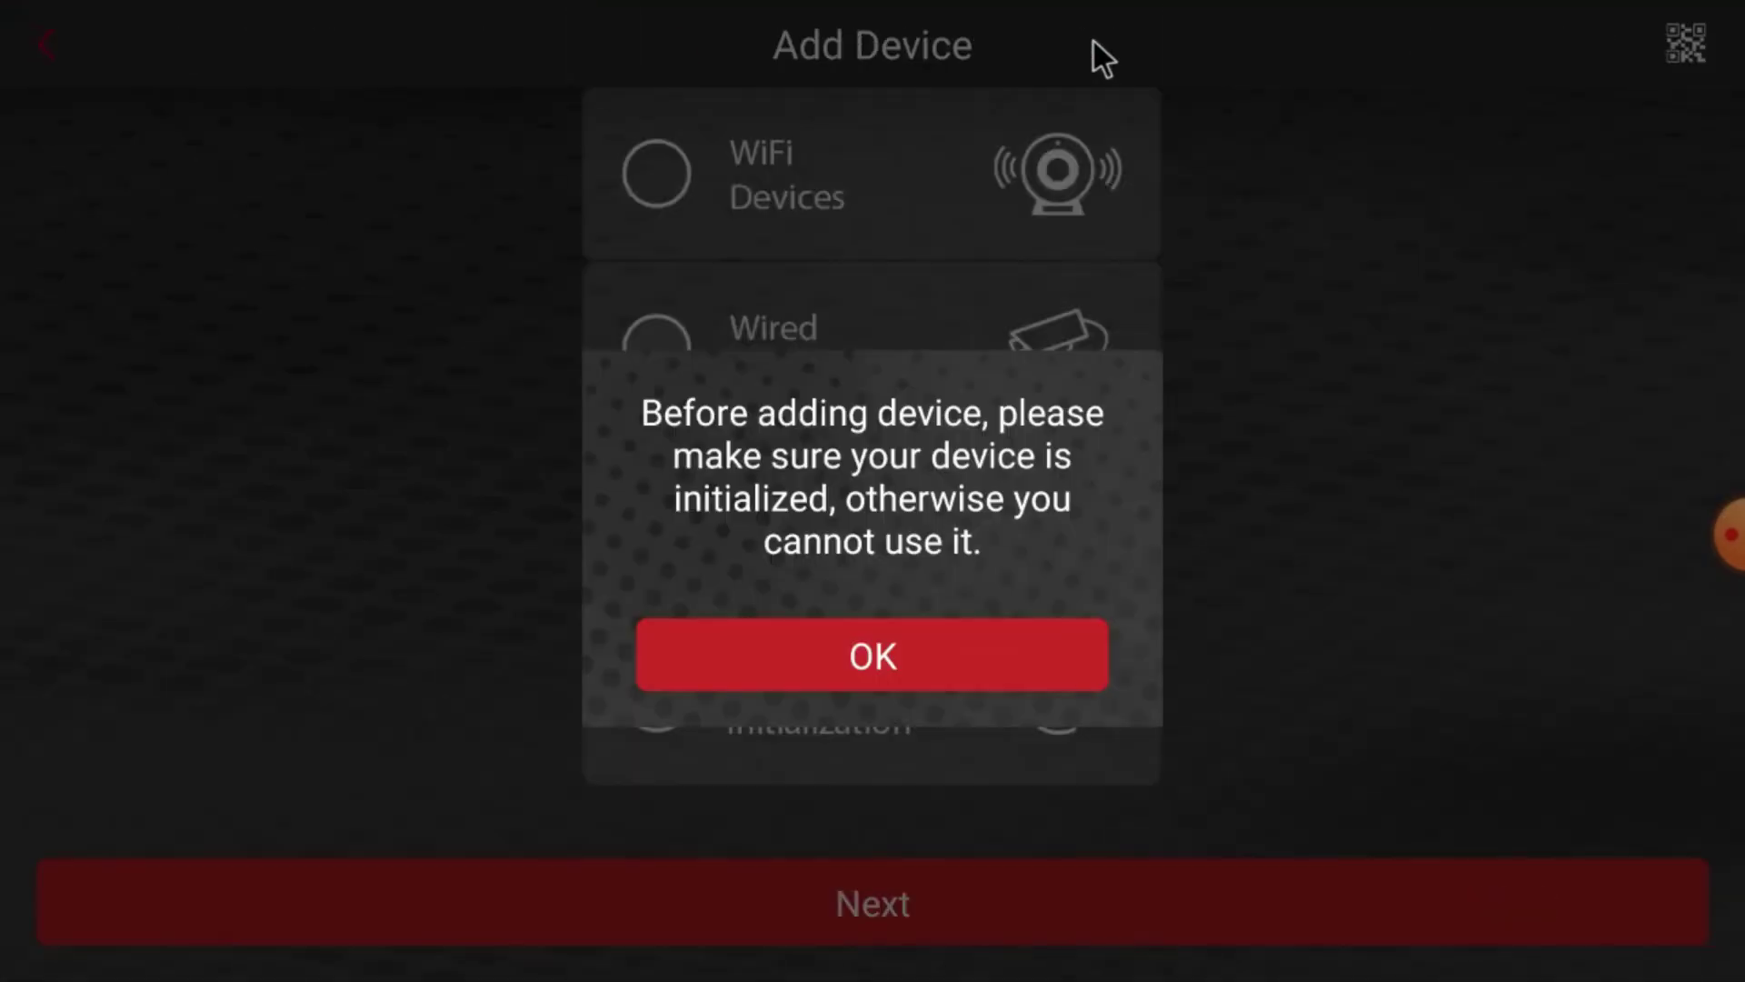
{"action": "left_click", "coordinate": [865, 638]}
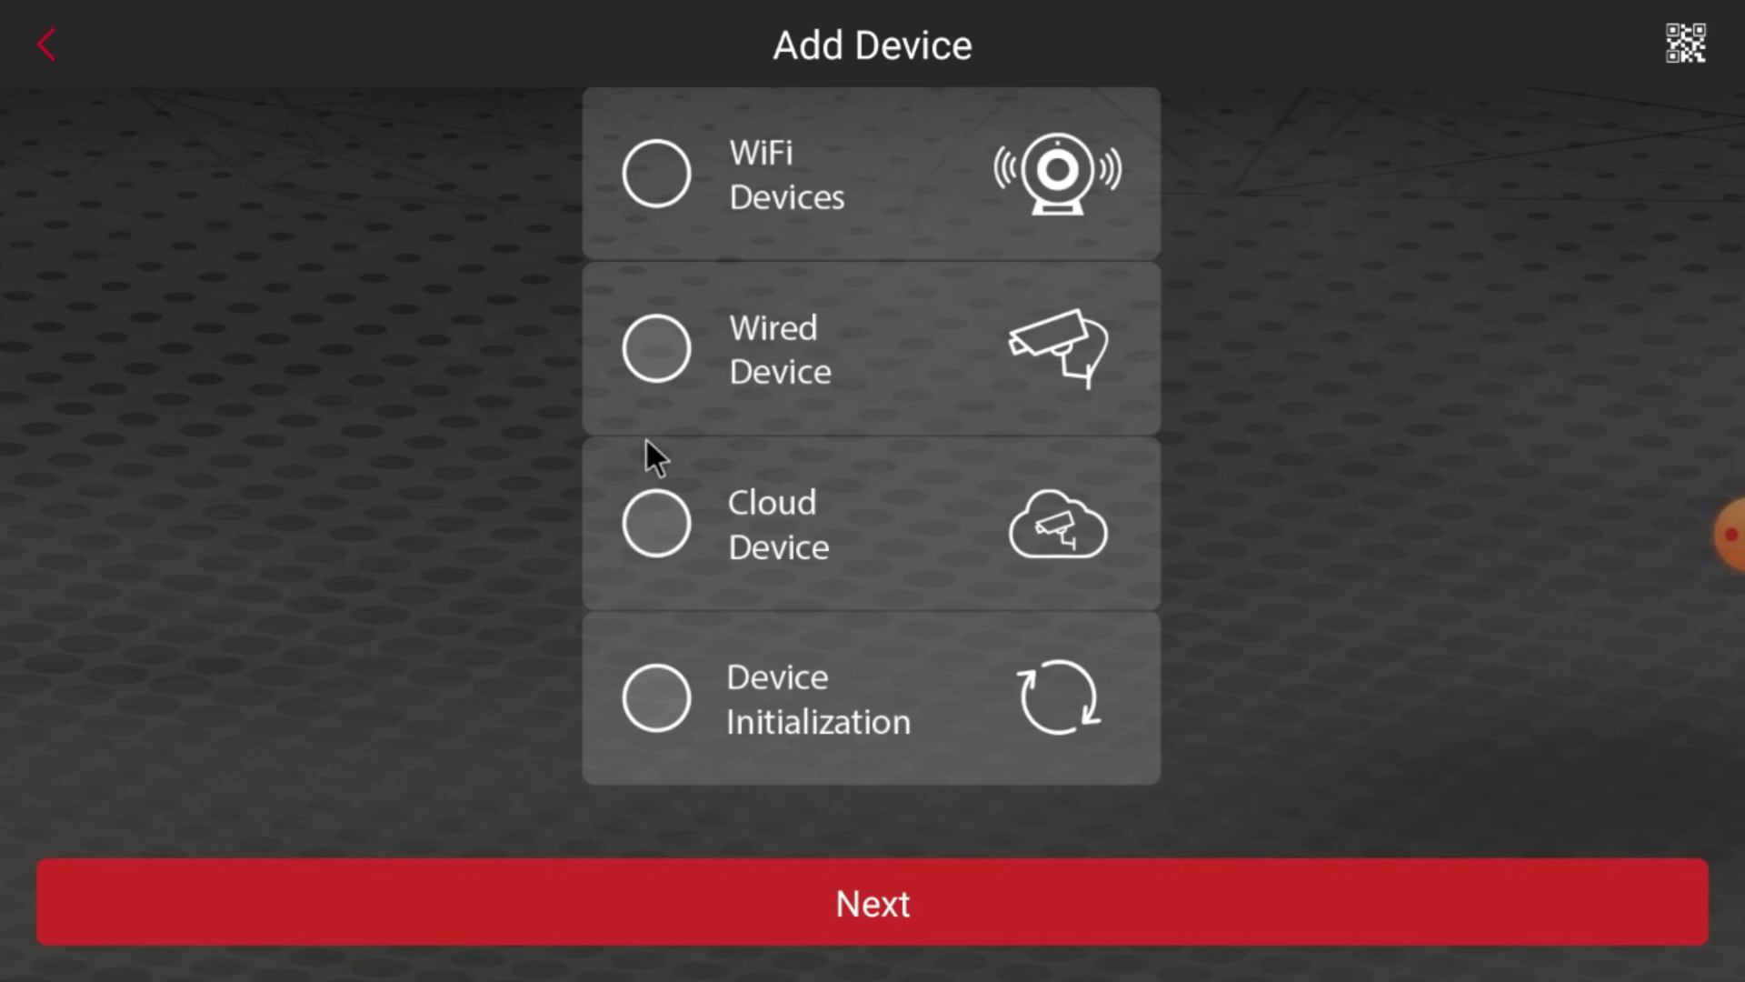
{"action": "left_click", "coordinate": [655, 354]}
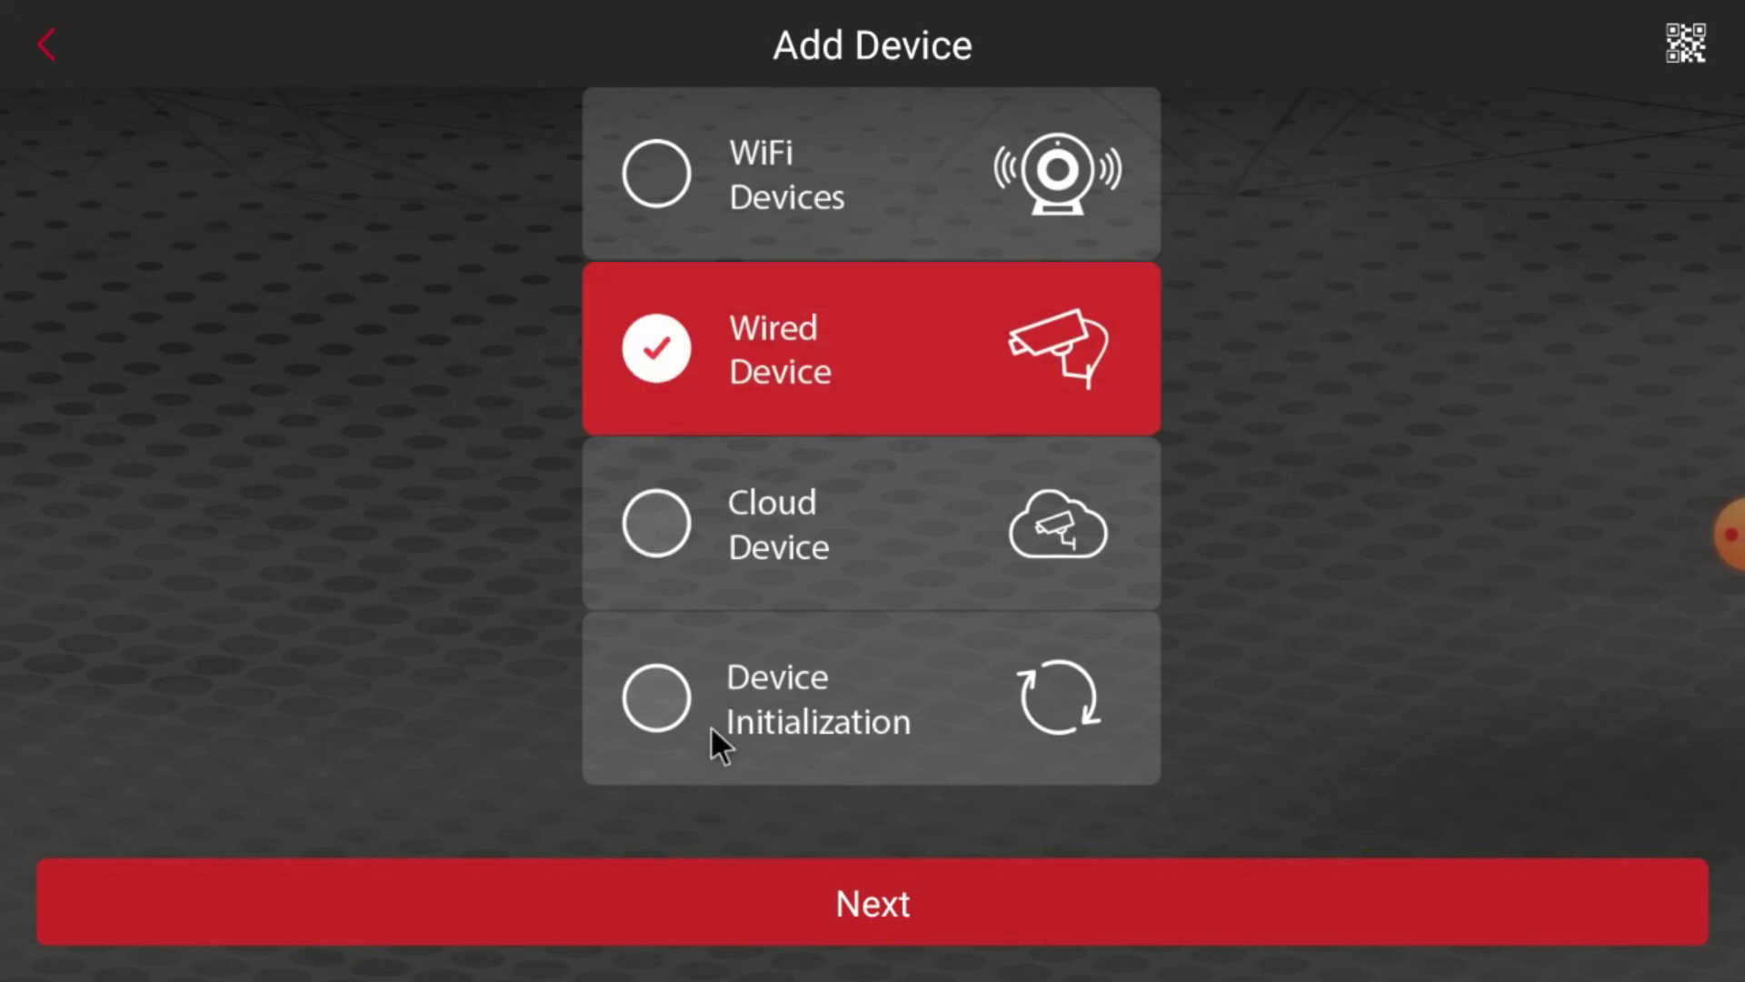
{"action": "left_click", "coordinate": [800, 900]}
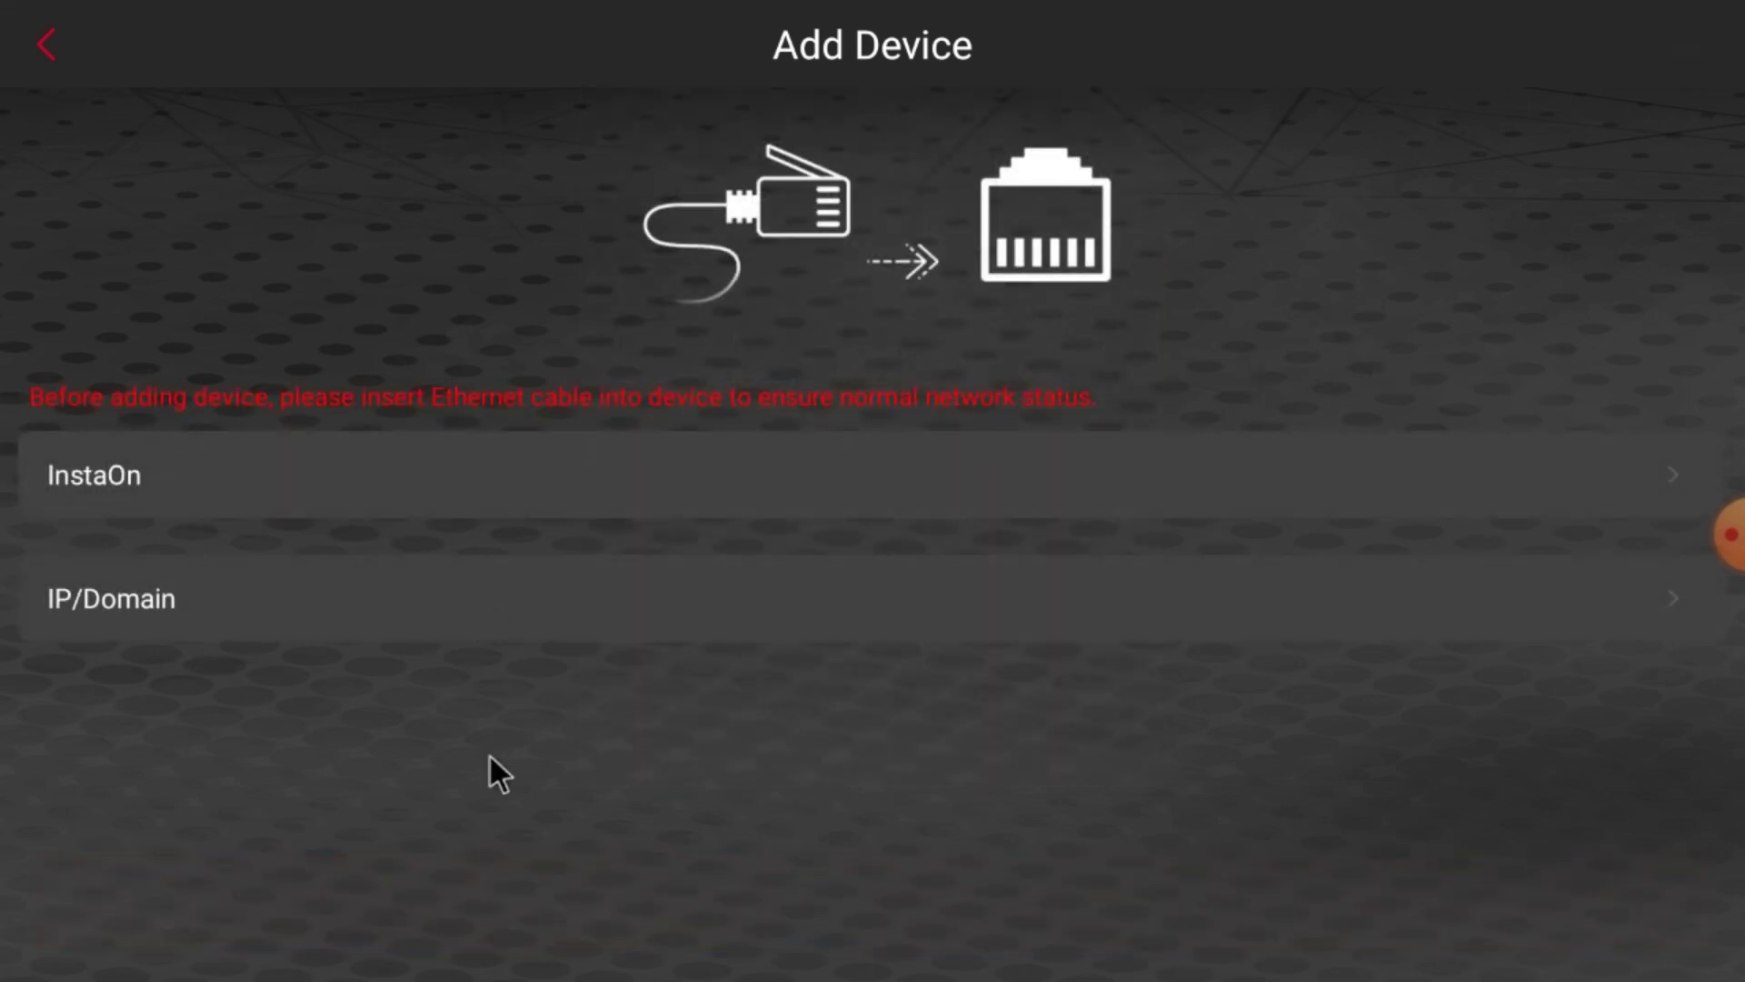
Step: Look over the IP/Domain form, then go back and open the InstaOn form instead
{"action": "left_click", "coordinate": [1464, 602]}
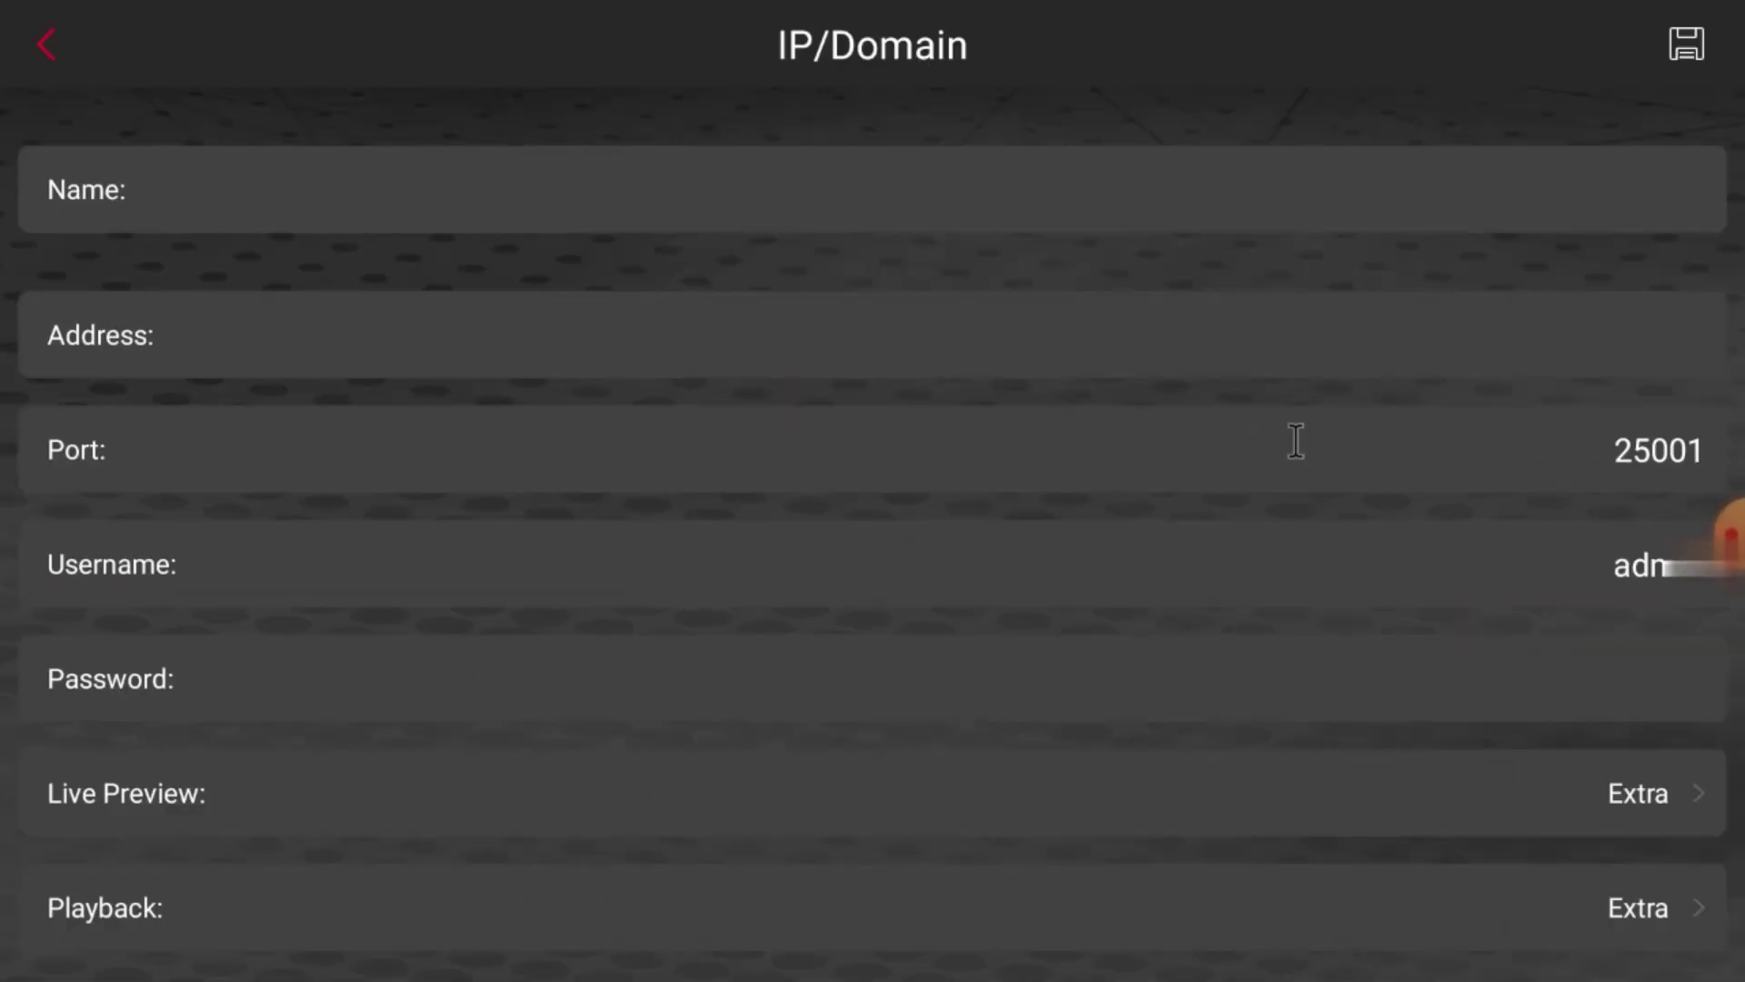
{"action": "left_click", "coordinate": [1435, 333]}
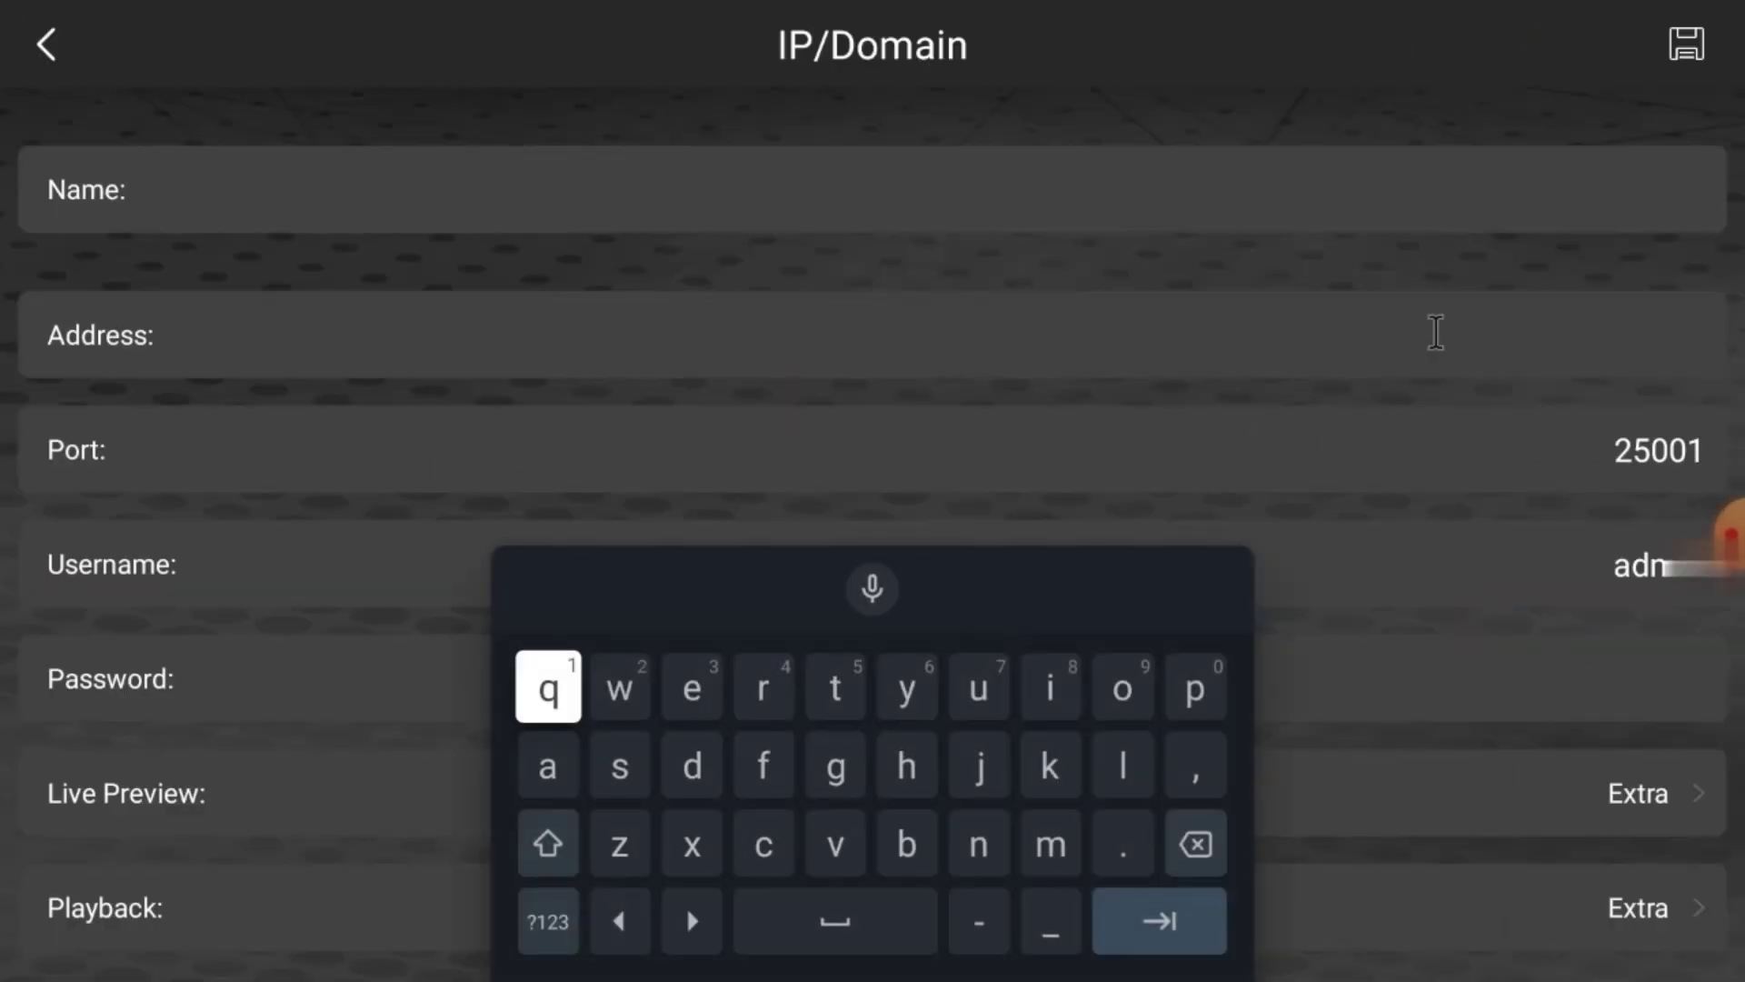
{"action": "left_click", "coordinate": [1440, 181]}
{"action": "key", "text": "Escape"}
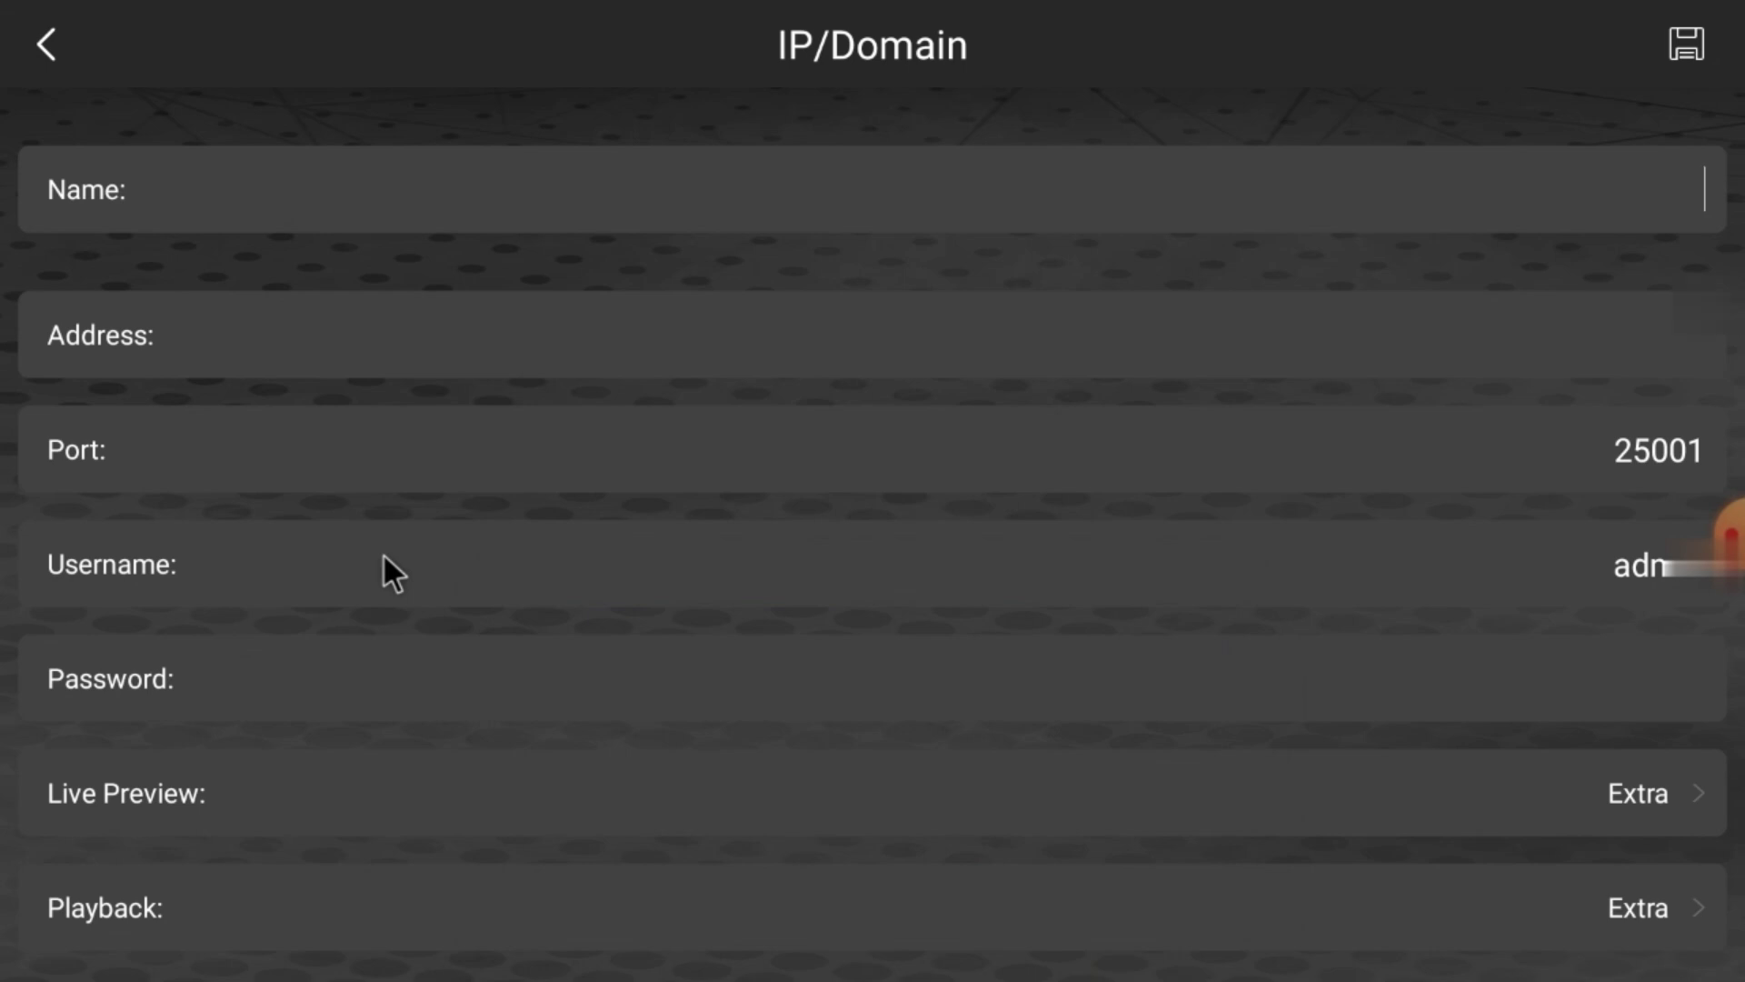
{"action": "scroll", "coordinate": [384, 557], "scroll_direction": "down", "scroll_amount": 3}
{"action": "scroll", "coordinate": [383, 556], "scroll_direction": "up", "scroll_amount": 3}
{"action": "left_click", "coordinate": [37, 42]}
{"action": "left_click", "coordinate": [600, 459]}
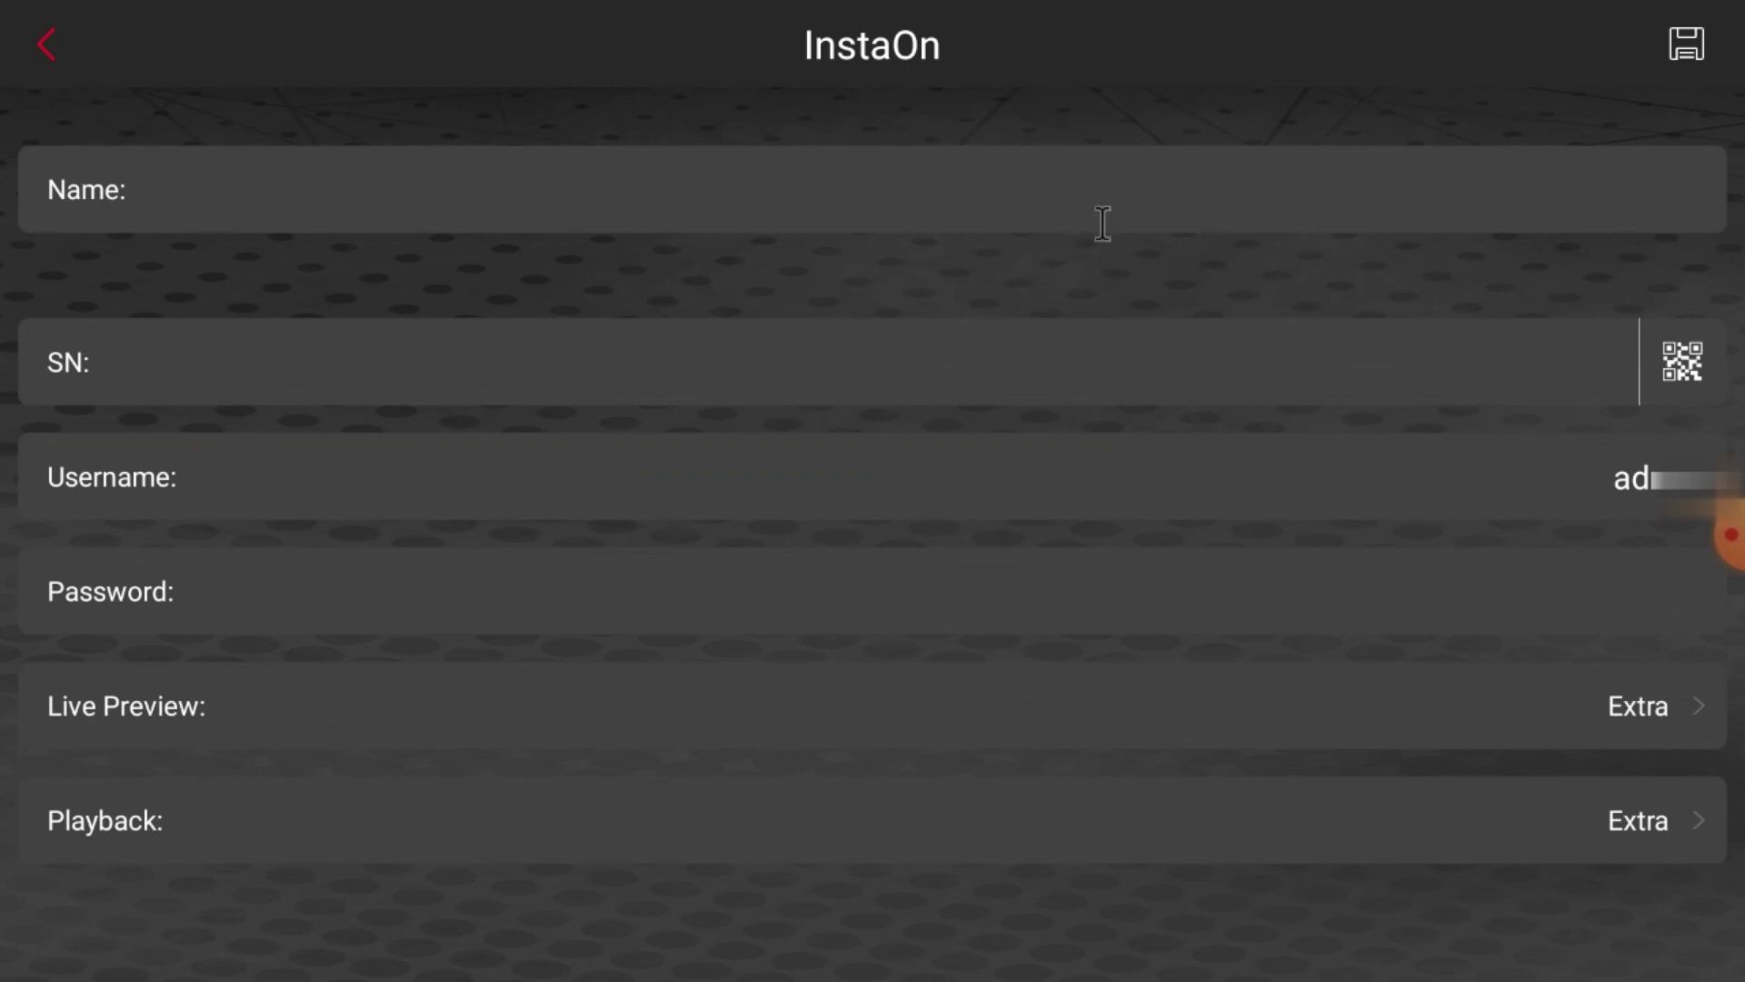
Step: Spell 'test' into the InstaOn Name field using the on-screen keyboard
{"action": "left_click", "coordinate": [1163, 173]}
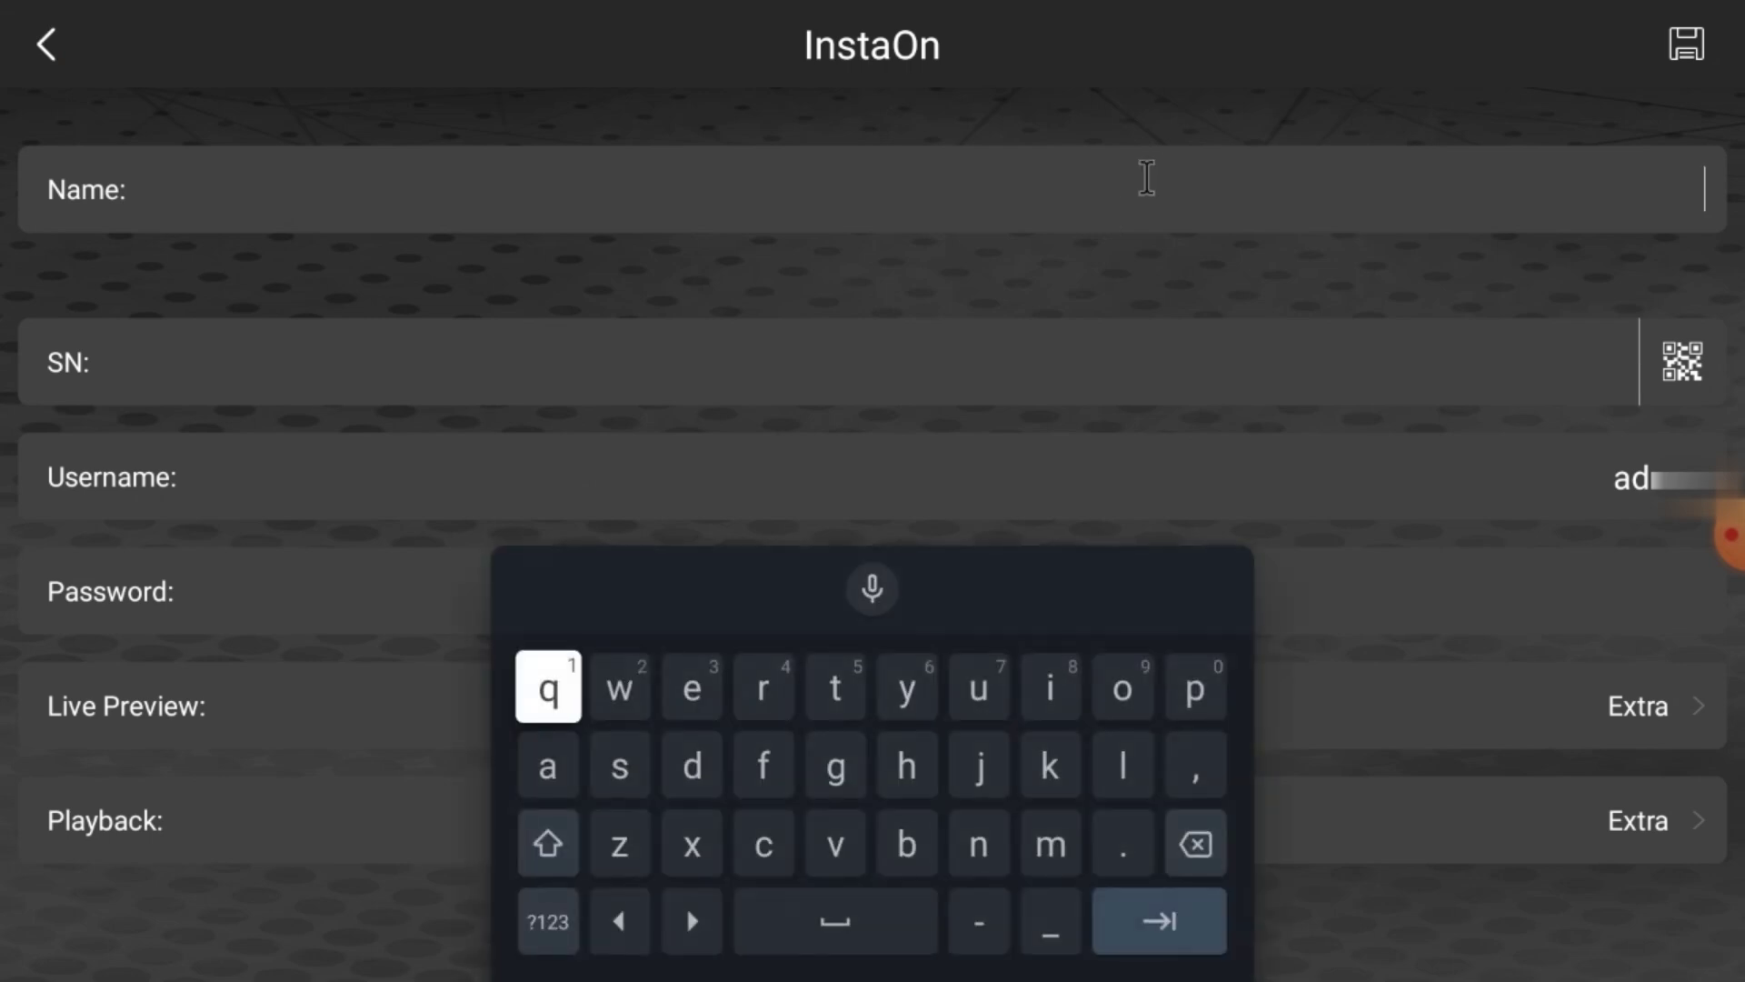
{"action": "key", "text": "Right"}
{"action": "key", "text": "Right"}
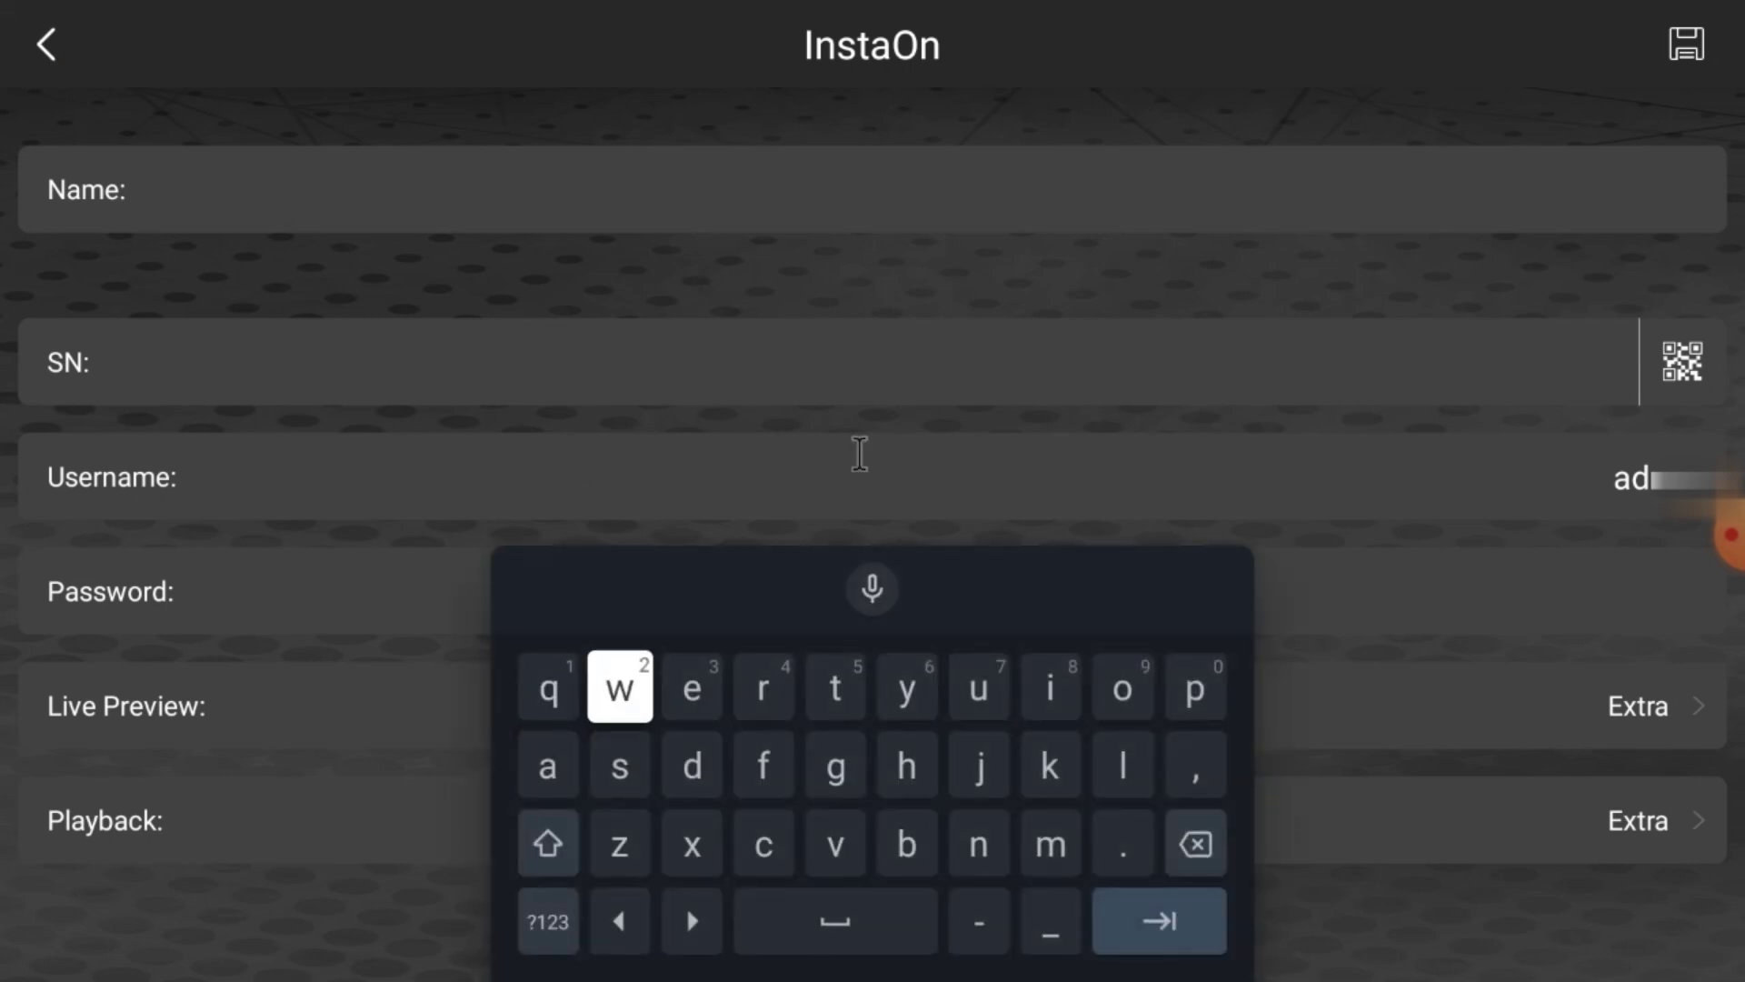
{"action": "key", "text": "Right"}
{"action": "key", "text": "Right"}
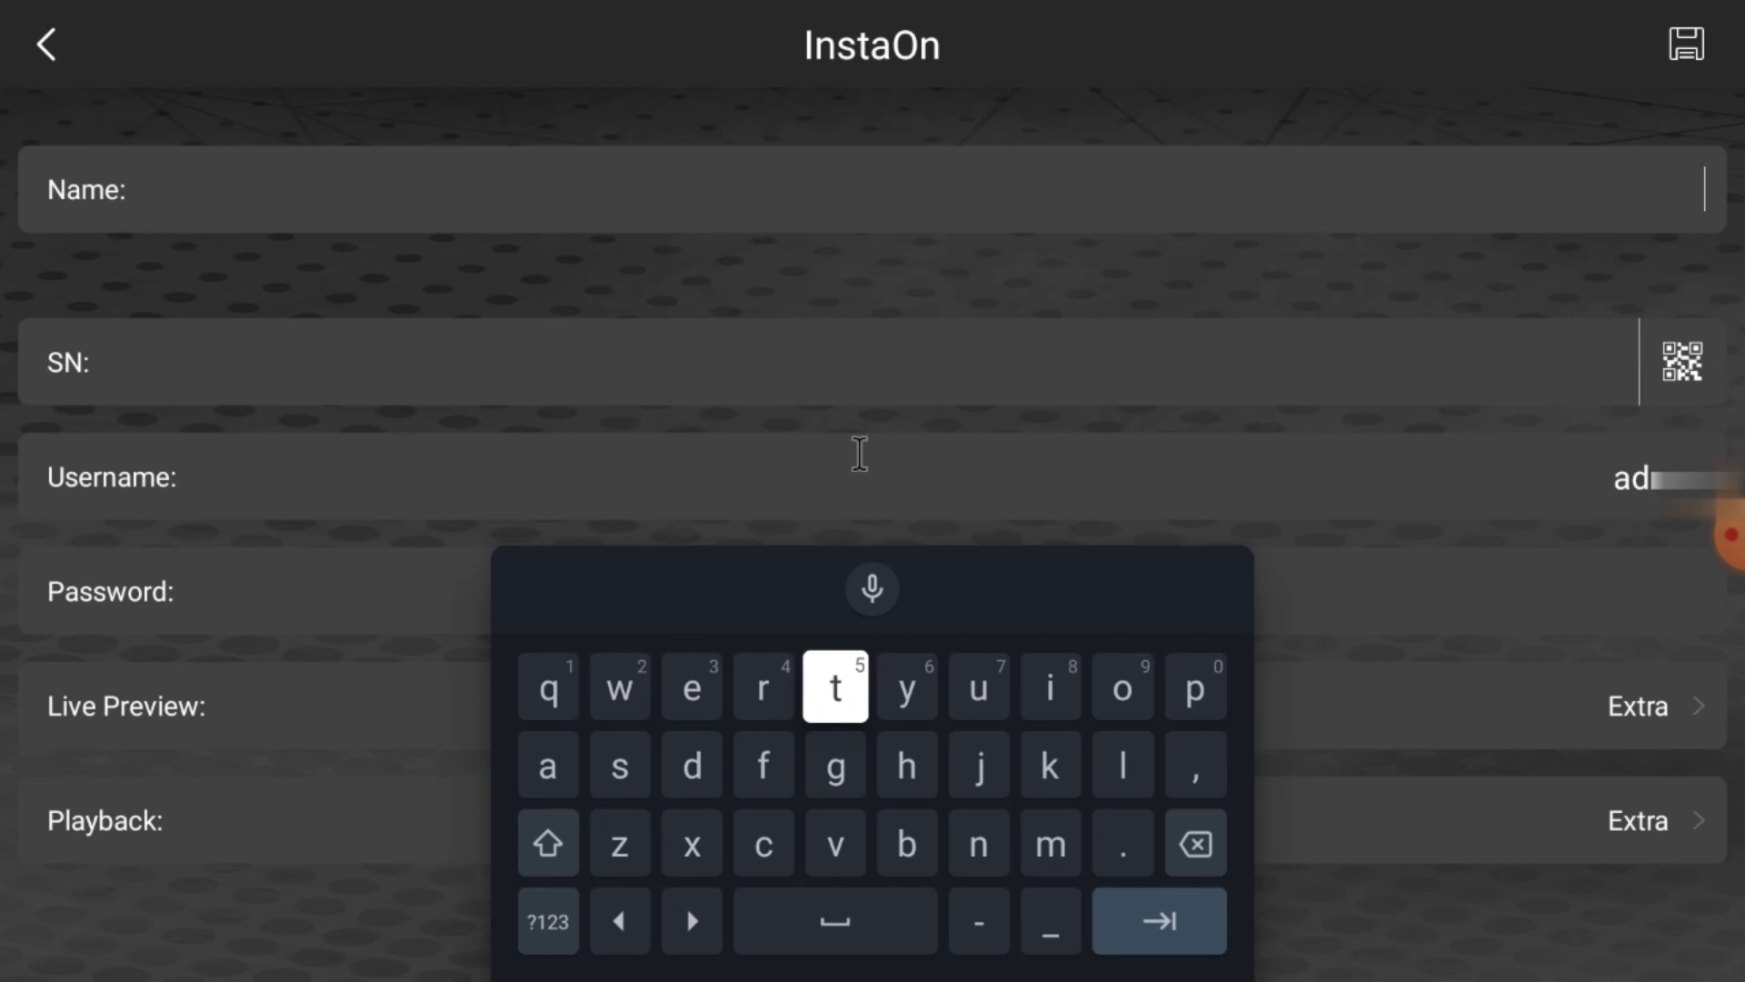
{"action": "key", "text": "Return"}
{"action": "key", "text": "Left"}
{"action": "key", "text": "Left"}
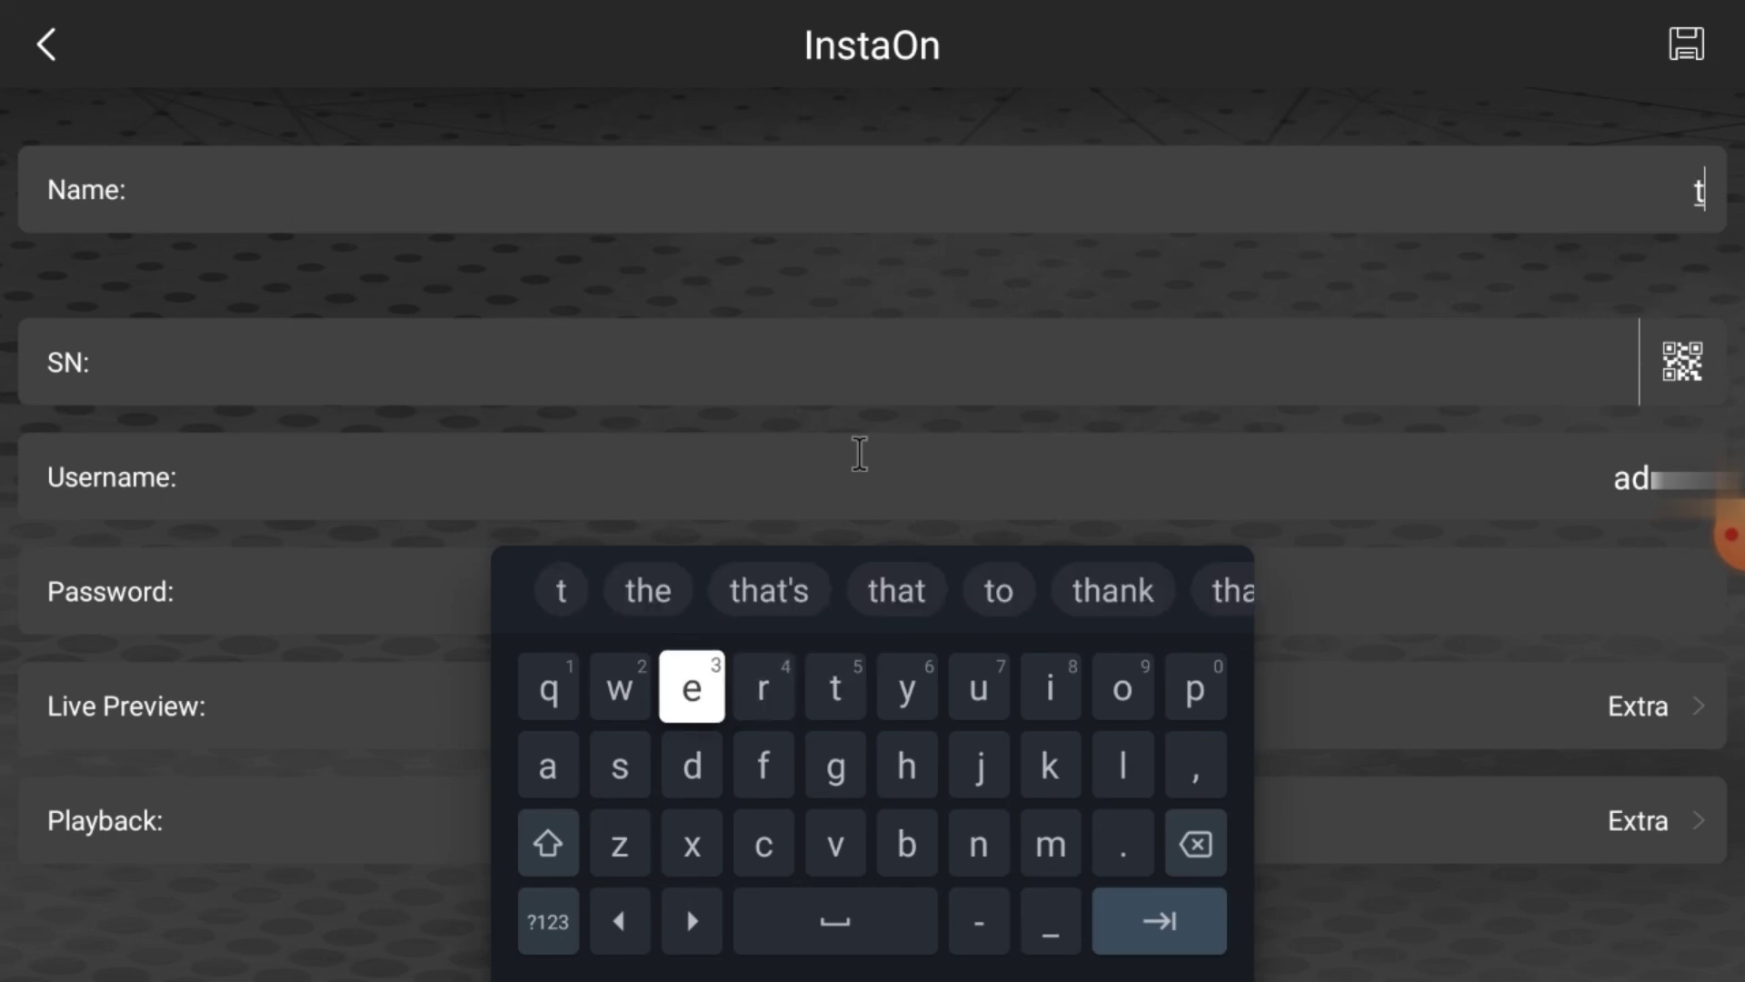
{"action": "key", "text": "Return"}
{"action": "key", "text": "Down"}
{"action": "key", "text": "Down"}
{"action": "key", "text": "Left"}
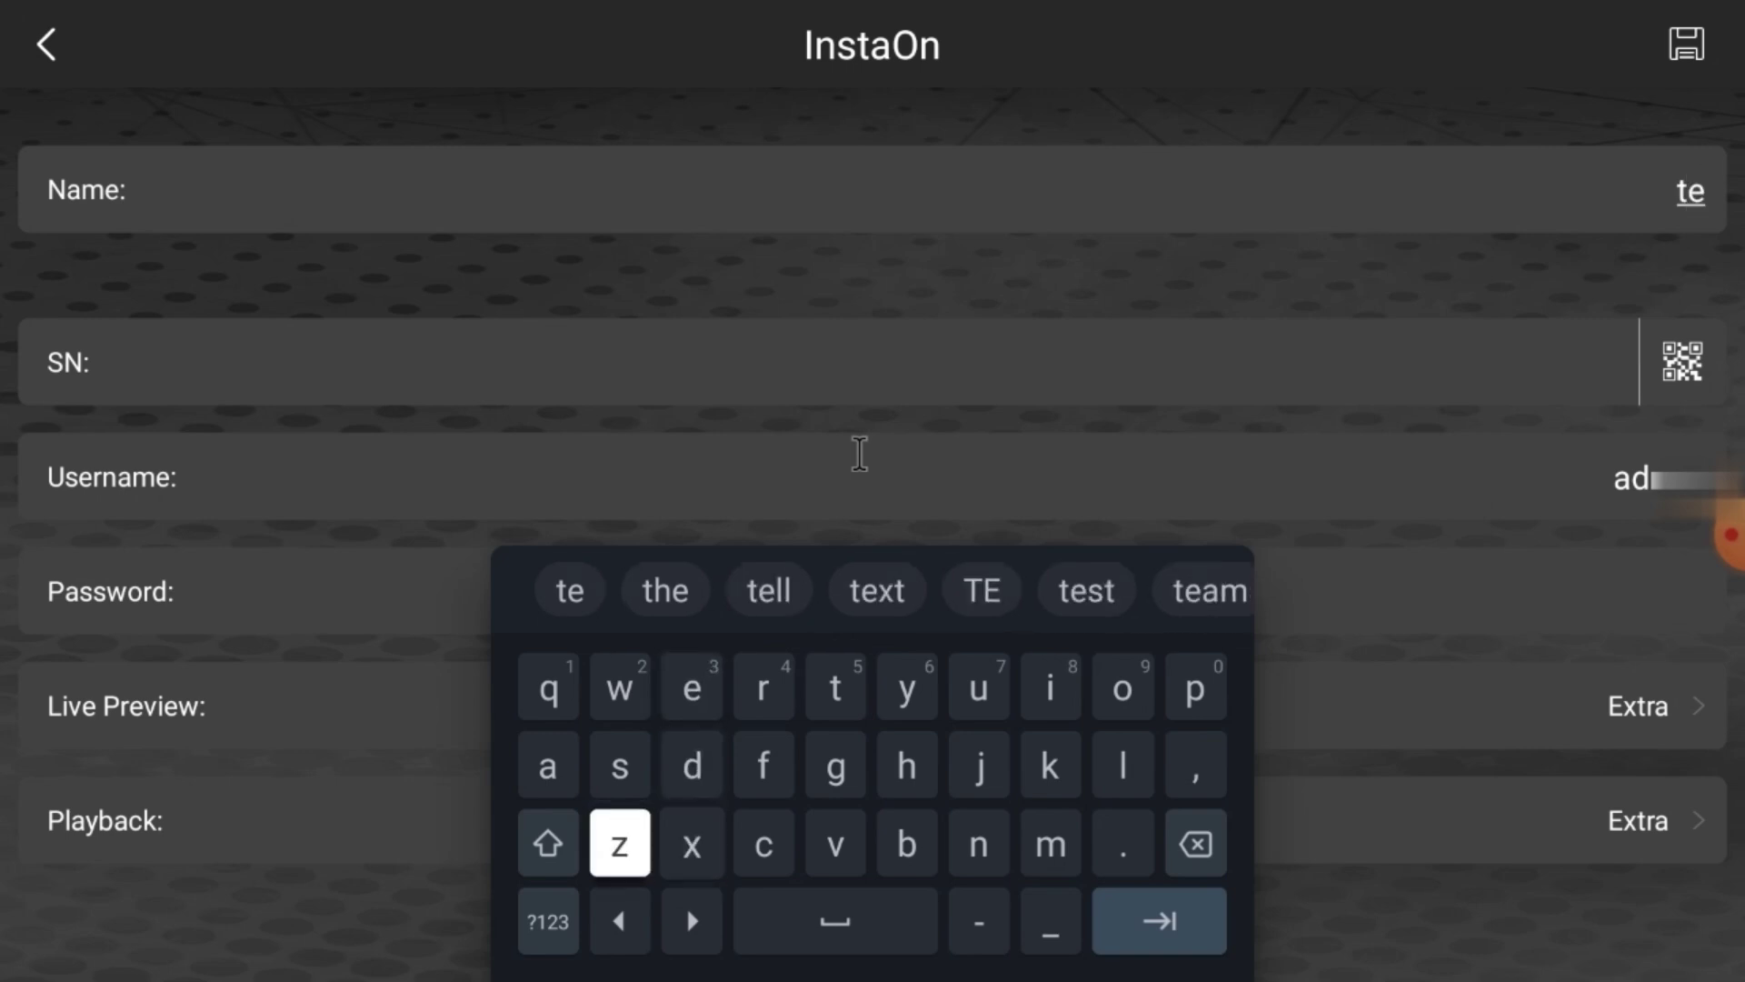
{"action": "key", "text": "Up"}
{"action": "key", "text": "Return"}
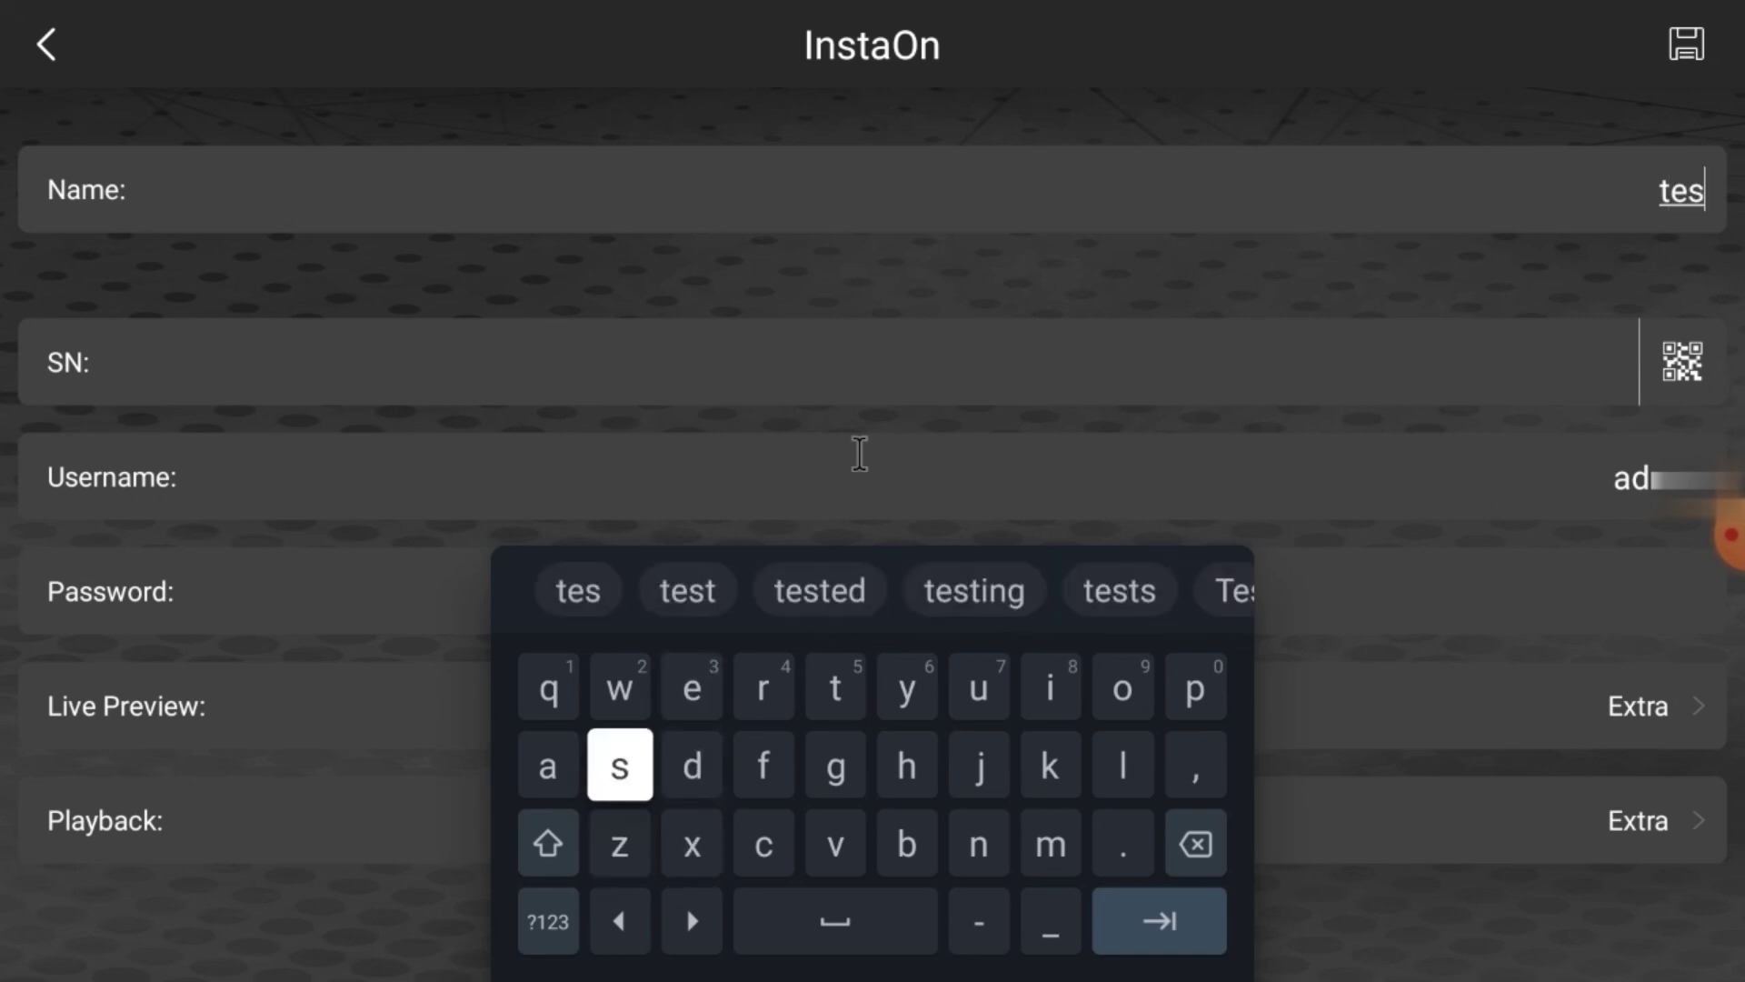
{"action": "key", "text": "Right"}
{"action": "key", "text": "Right"}
{"action": "key", "text": "Right"}
{"action": "key", "text": "Up"}
{"action": "key", "text": "Return"}
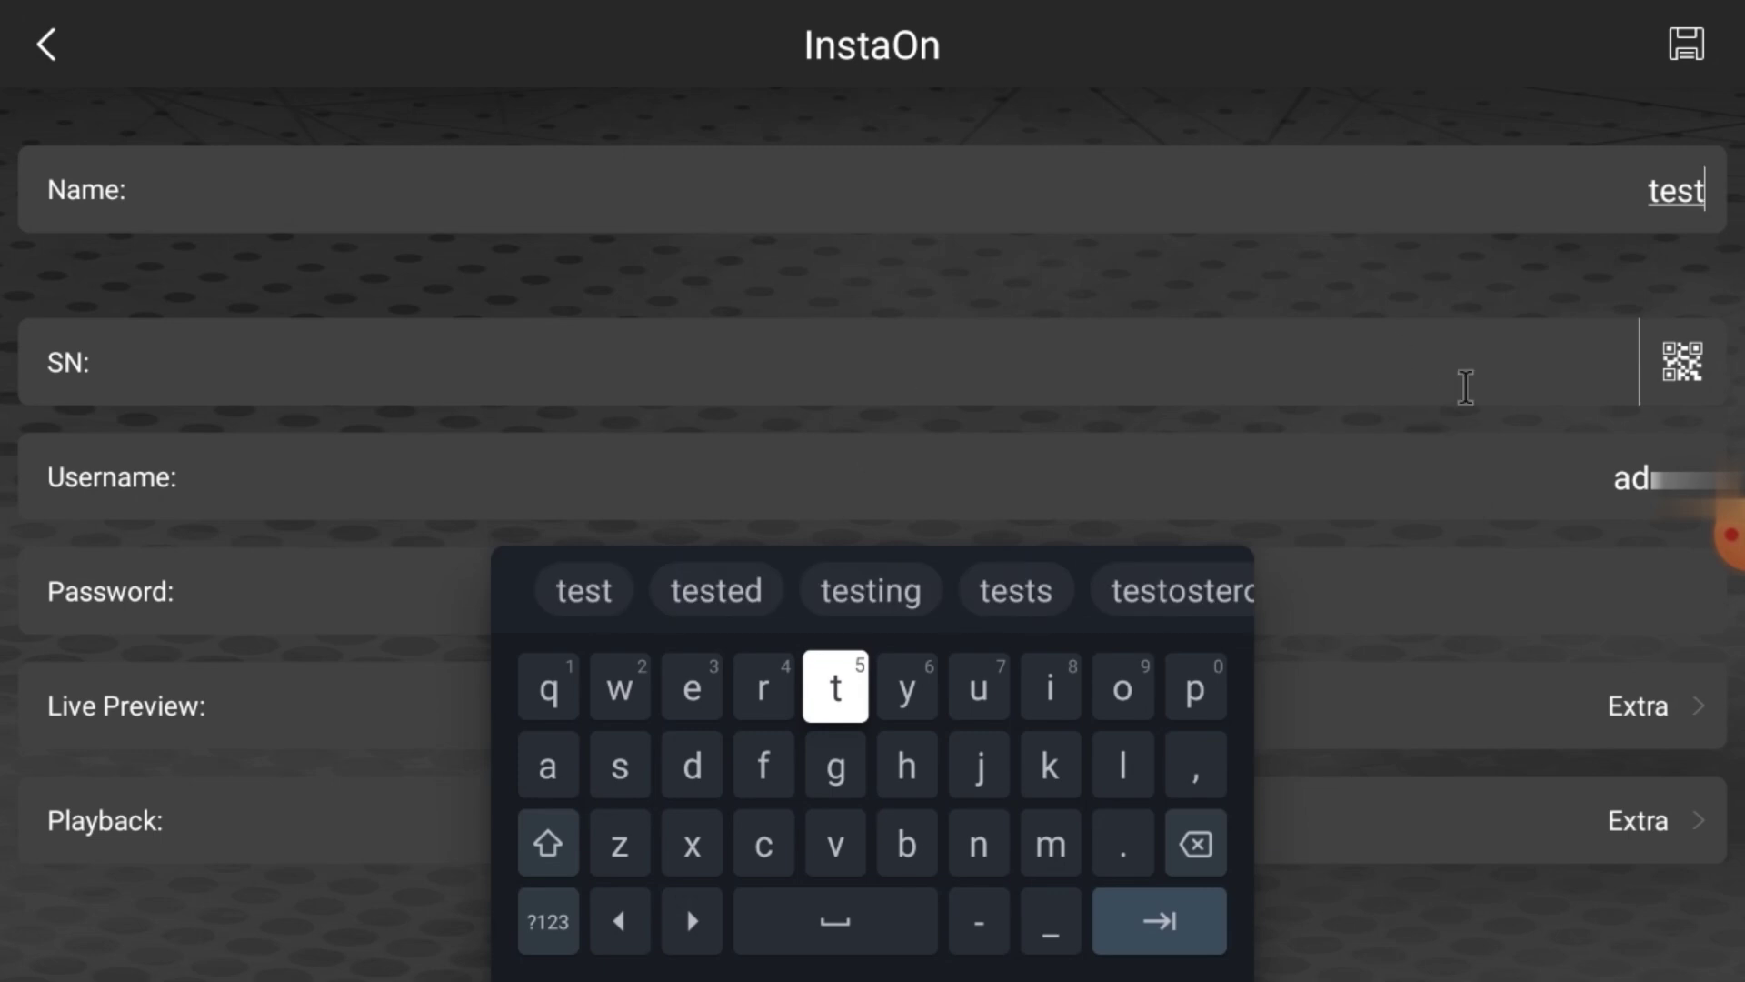
Step: Skip the QR scanner and enter the DVR's serial number manually in the SN field
{"action": "left_click", "coordinate": [1682, 362]}
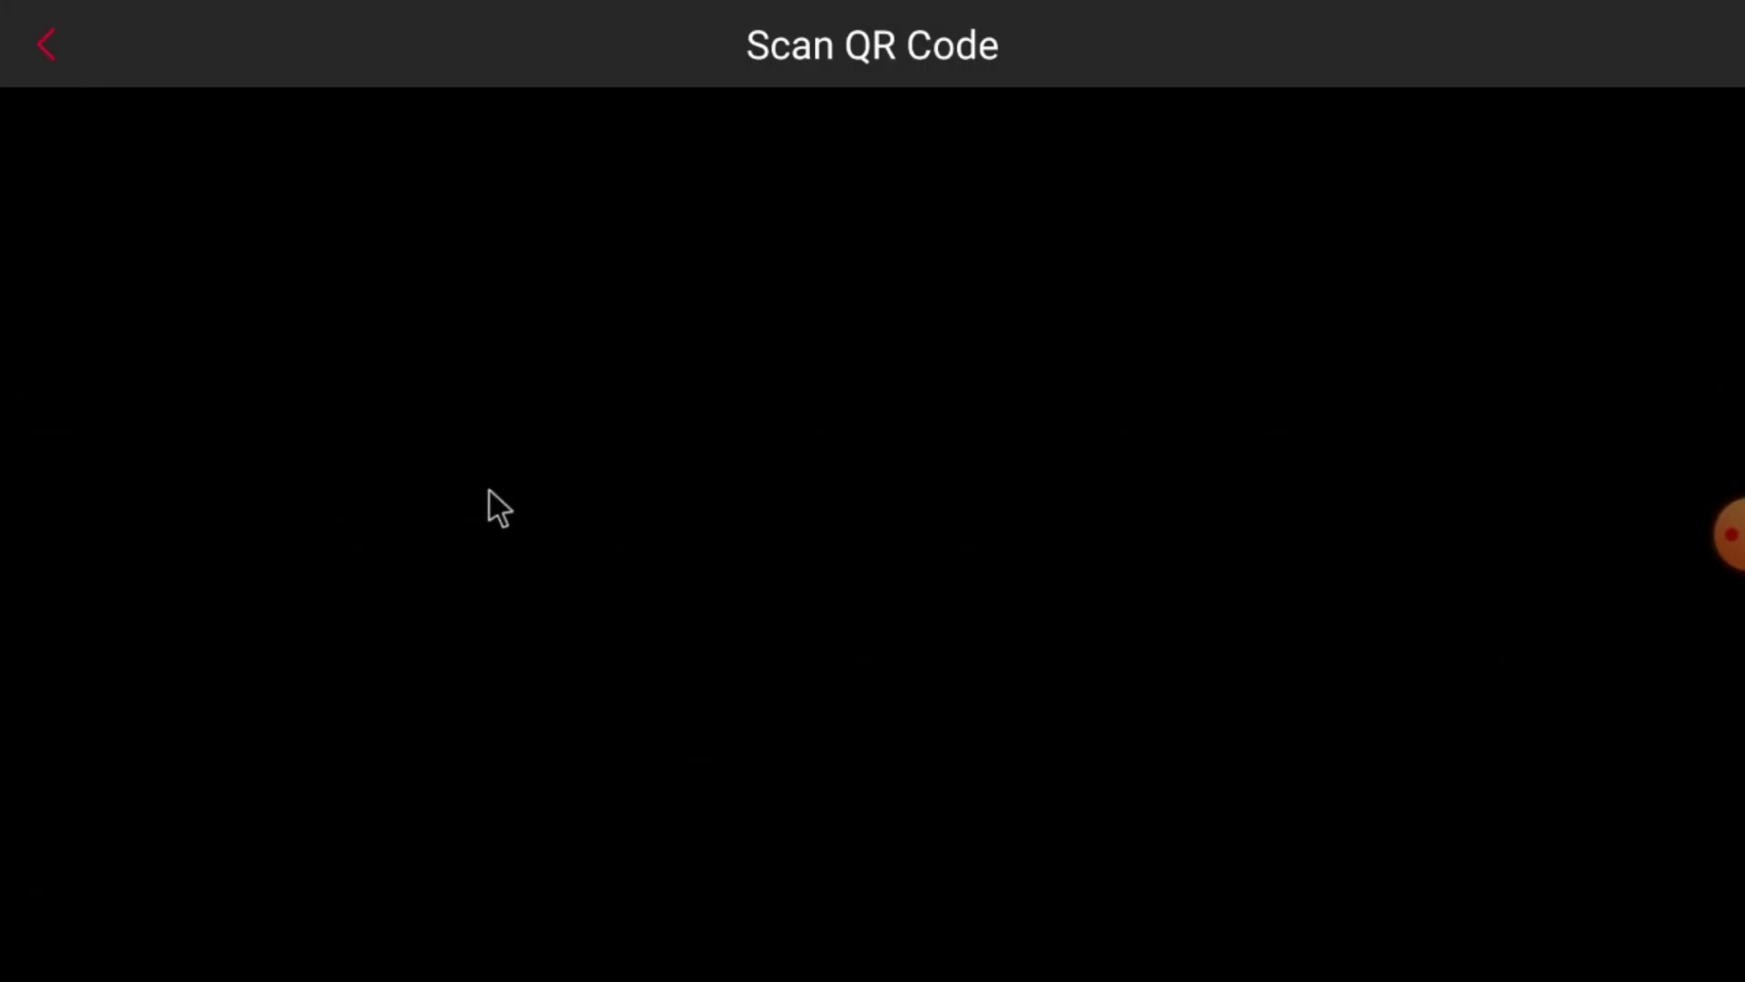
{"action": "left_click", "coordinate": [40, 42]}
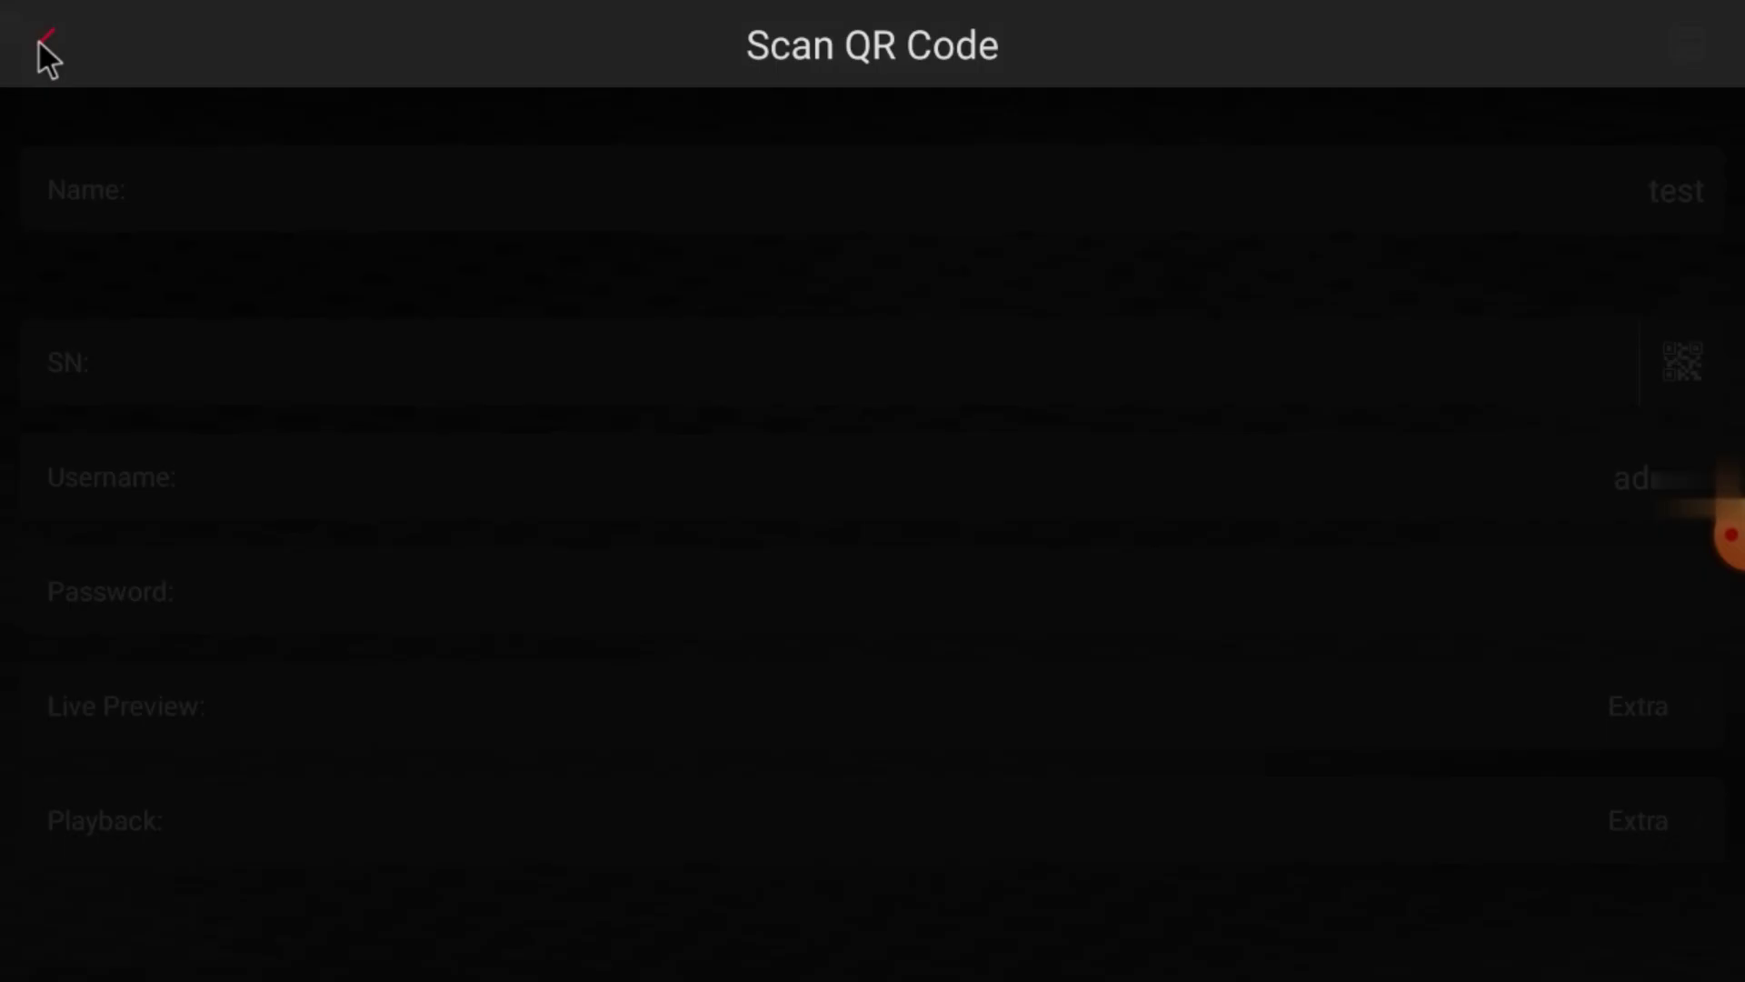
{"action": "left_click", "coordinate": [1515, 335]}
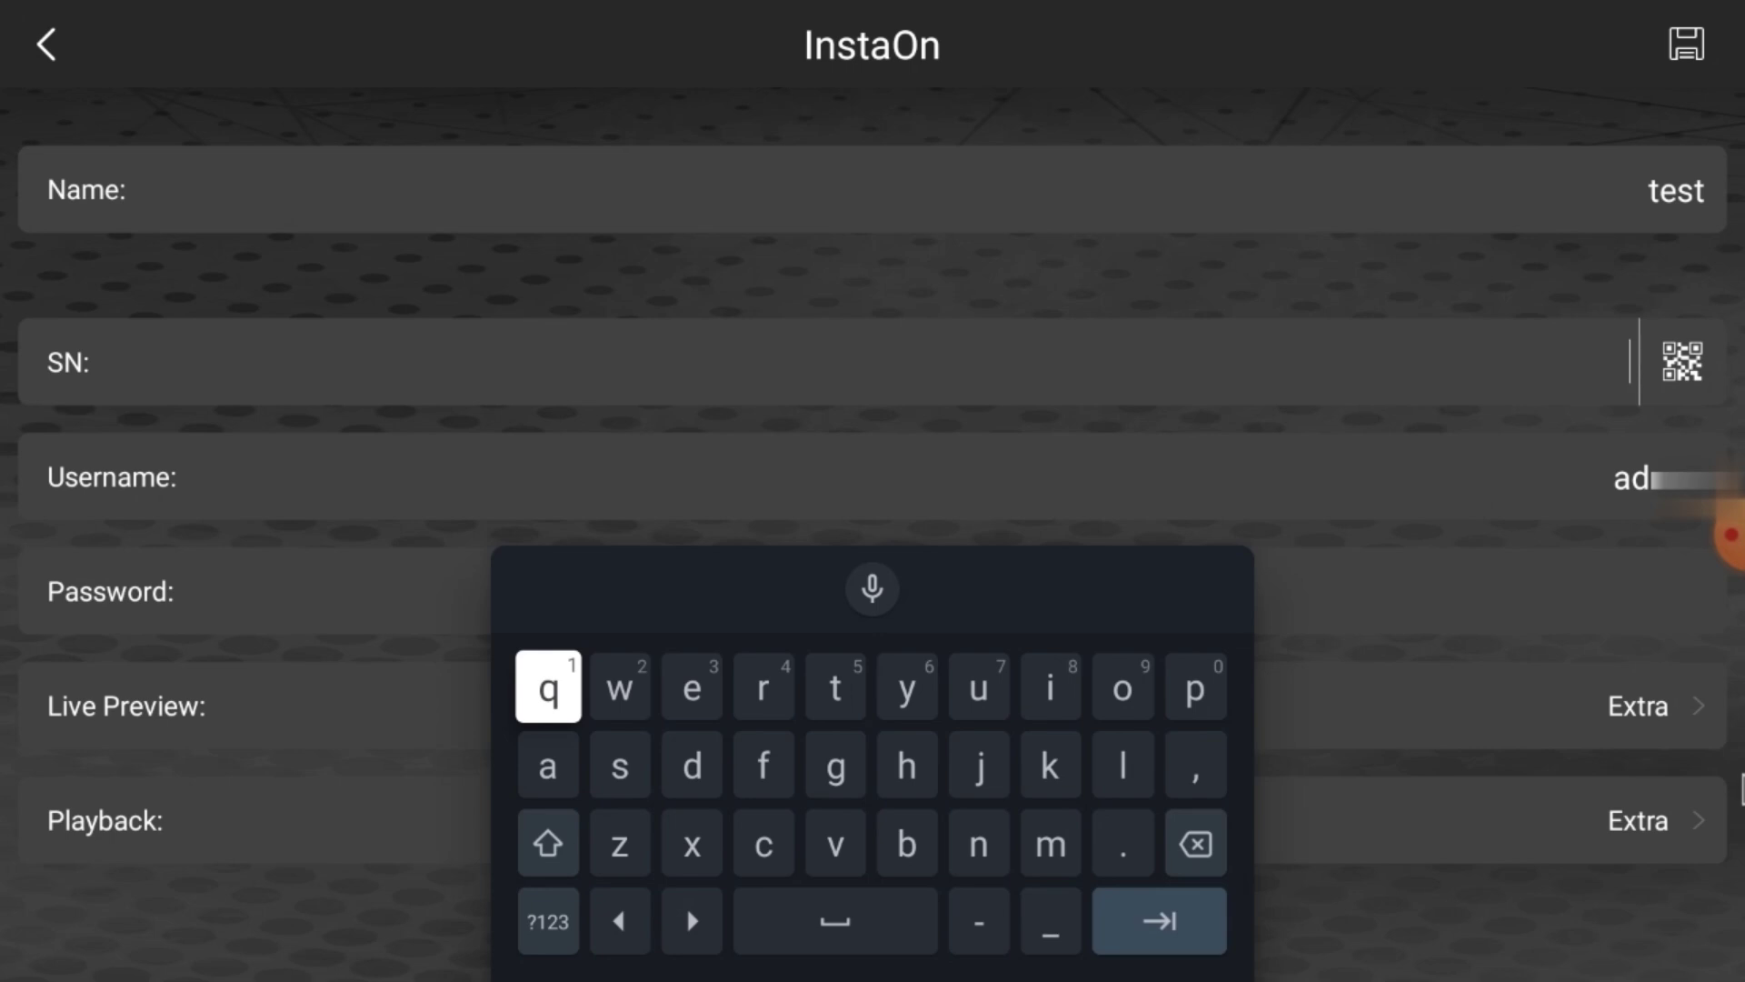
{"action": "type", "text": "210301"}
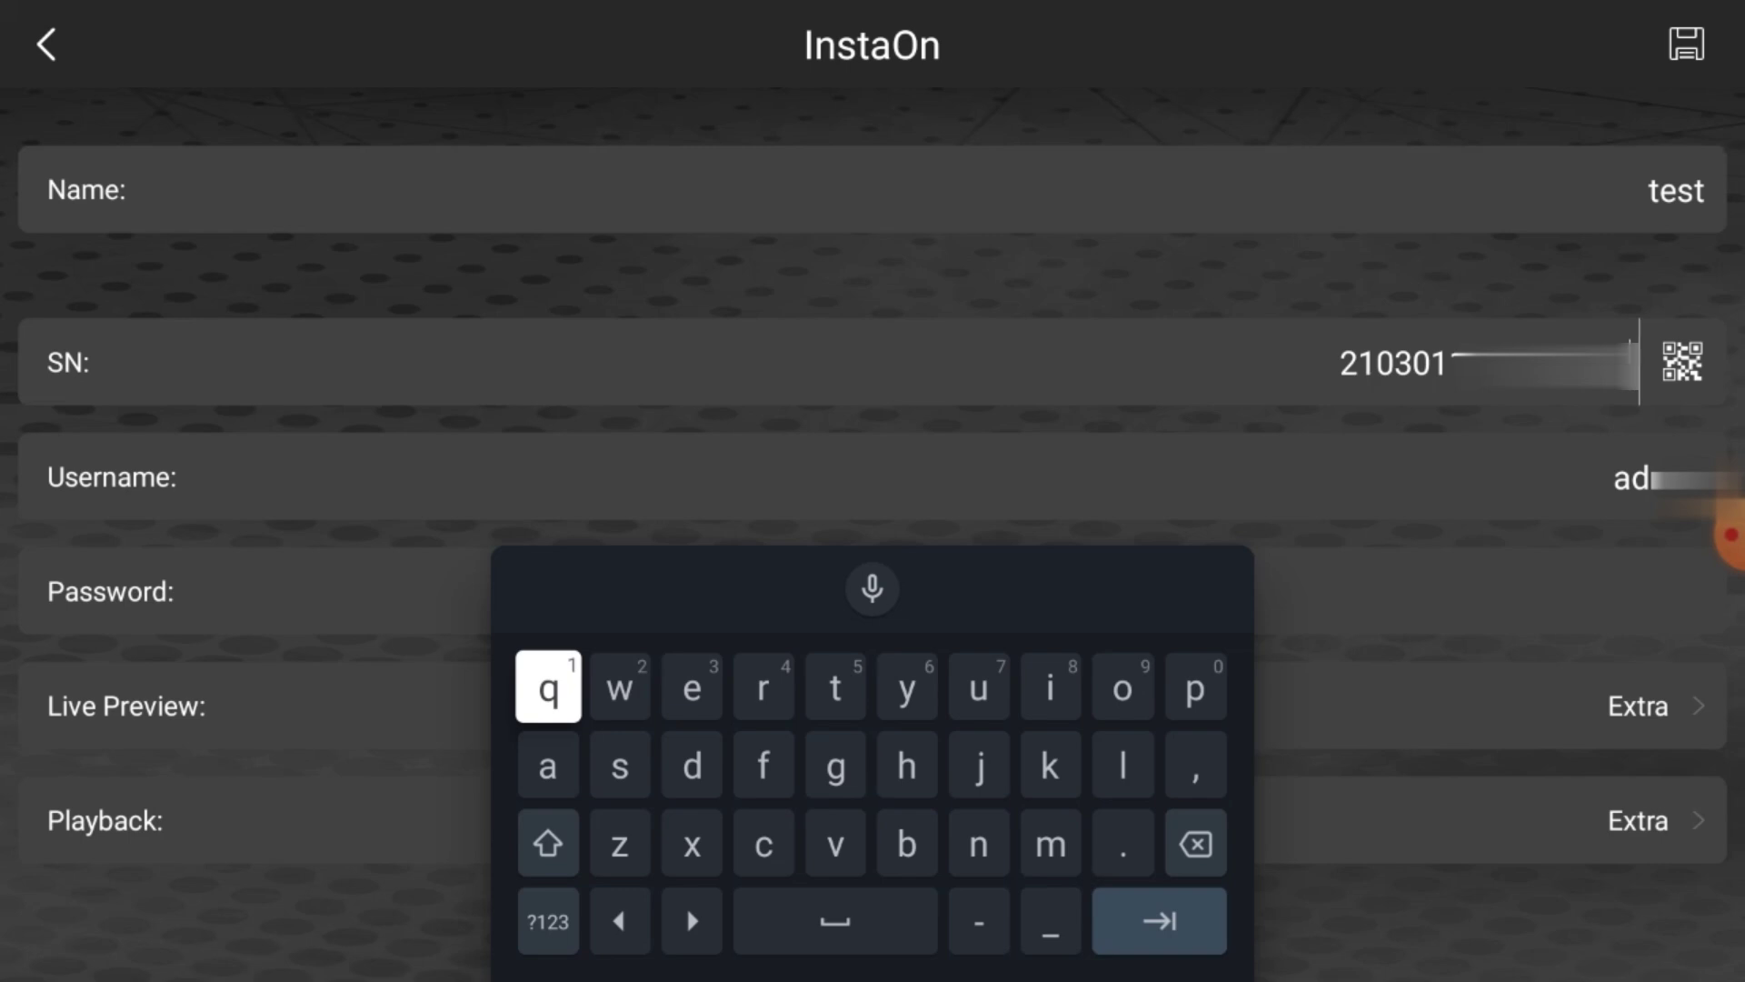
Step: Enter the eight-character DVR password and save the test device
{"action": "left_click", "coordinate": [1577, 633]}
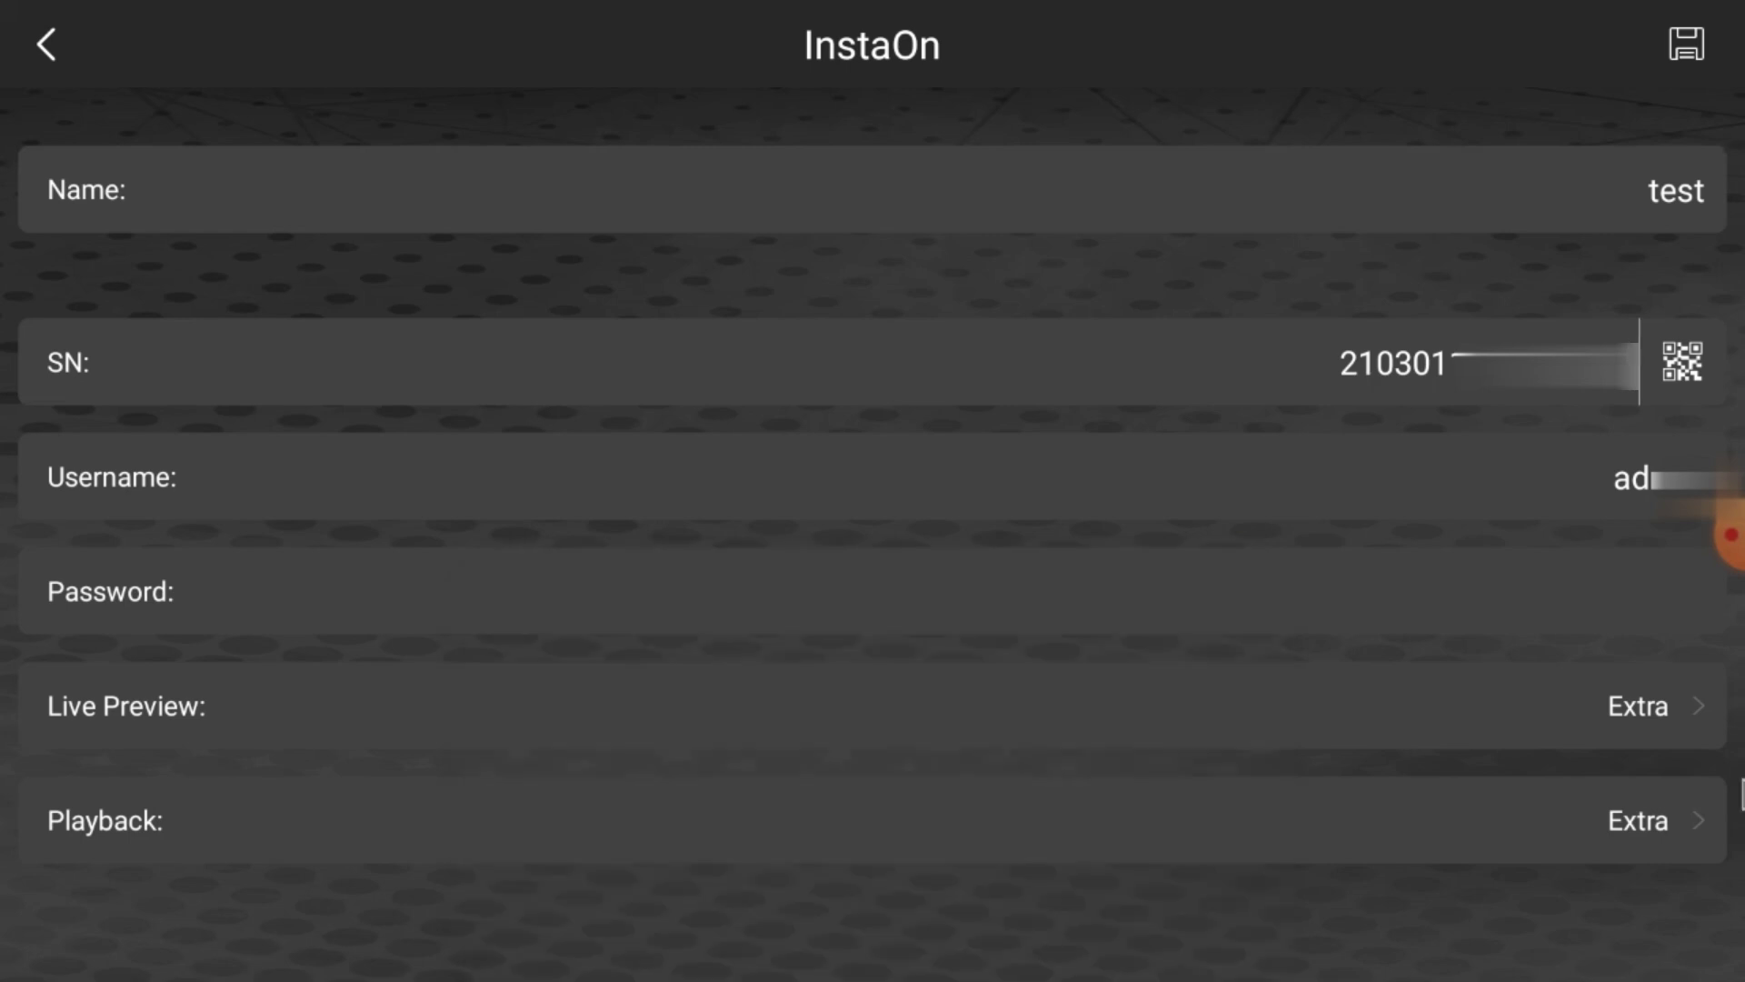
{"action": "left_click", "coordinate": [1533, 593]}
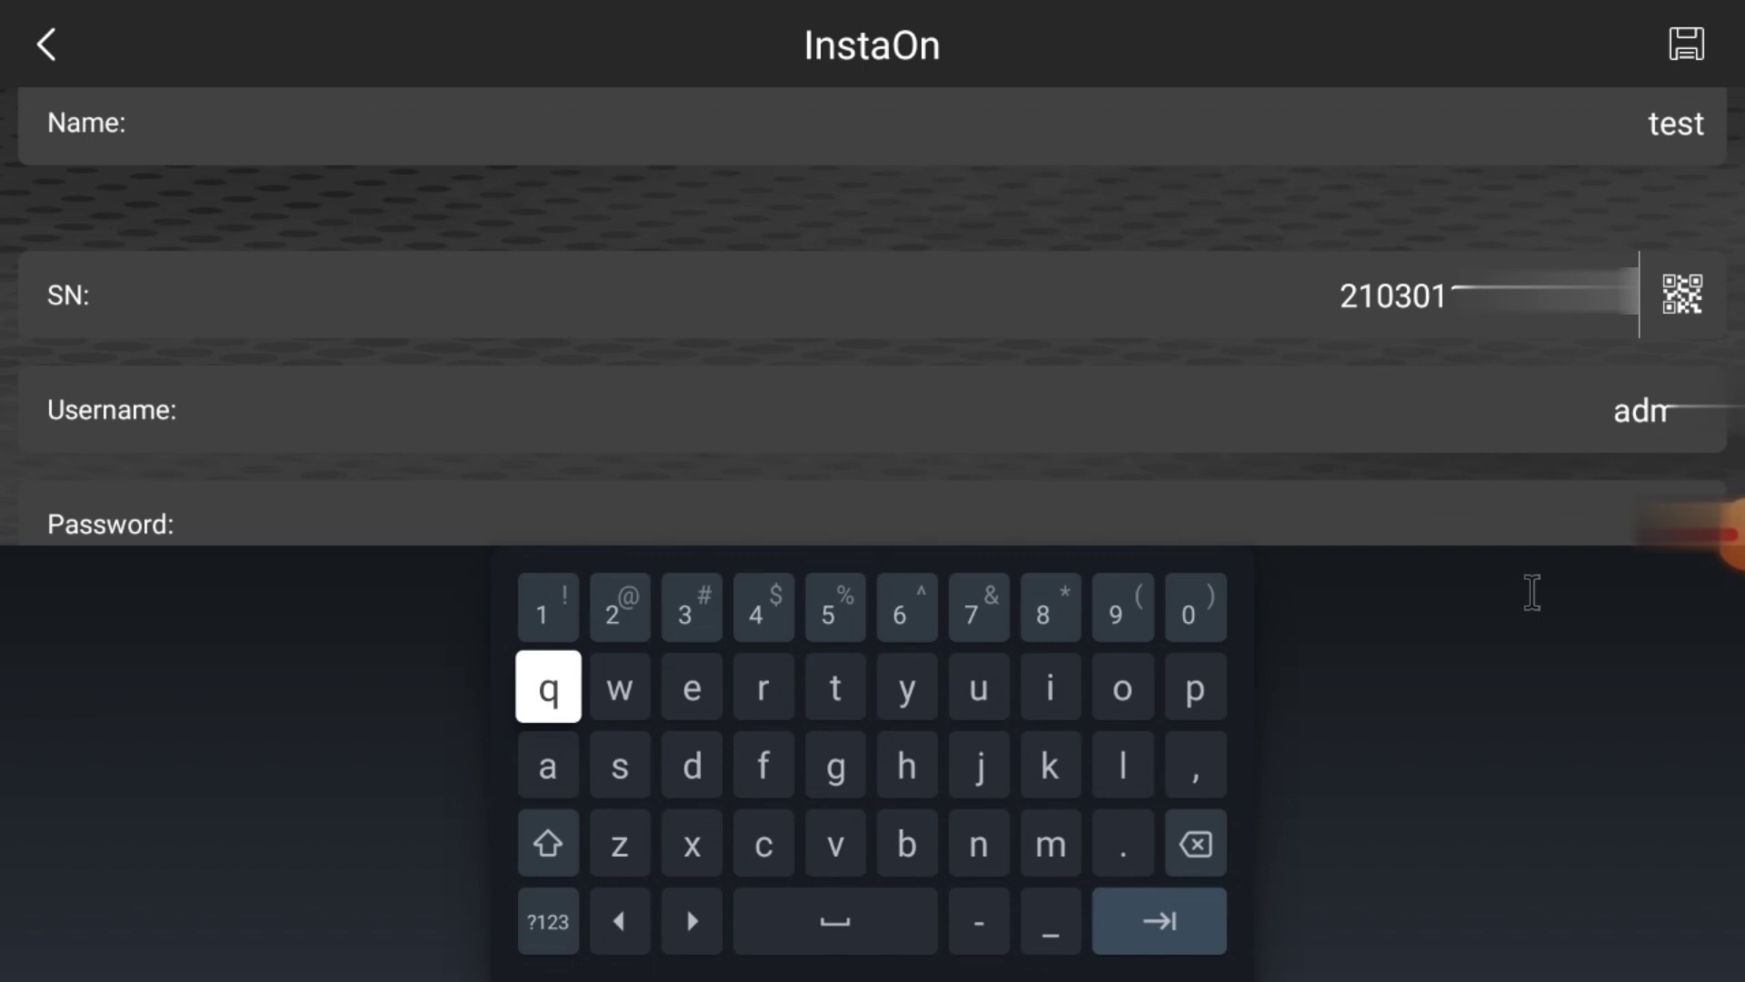
{"action": "key", "text": "Down"}
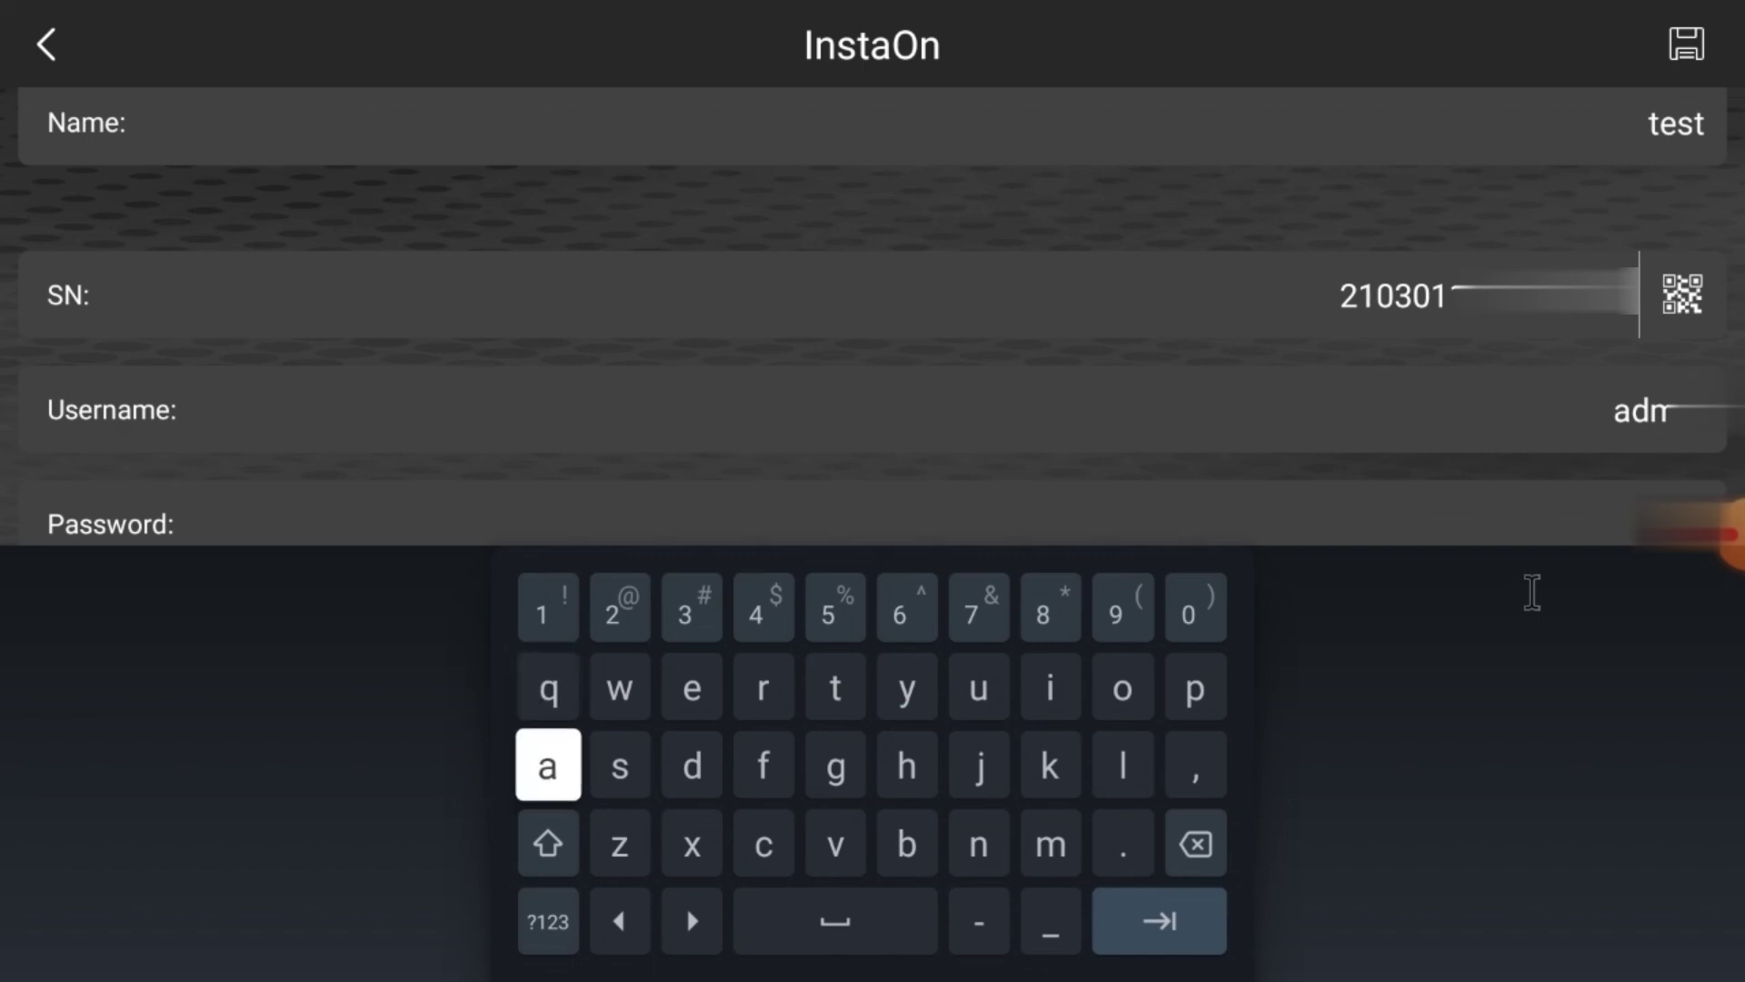
{"action": "key", "text": "Right"}
{"action": "key", "text": "Right"}
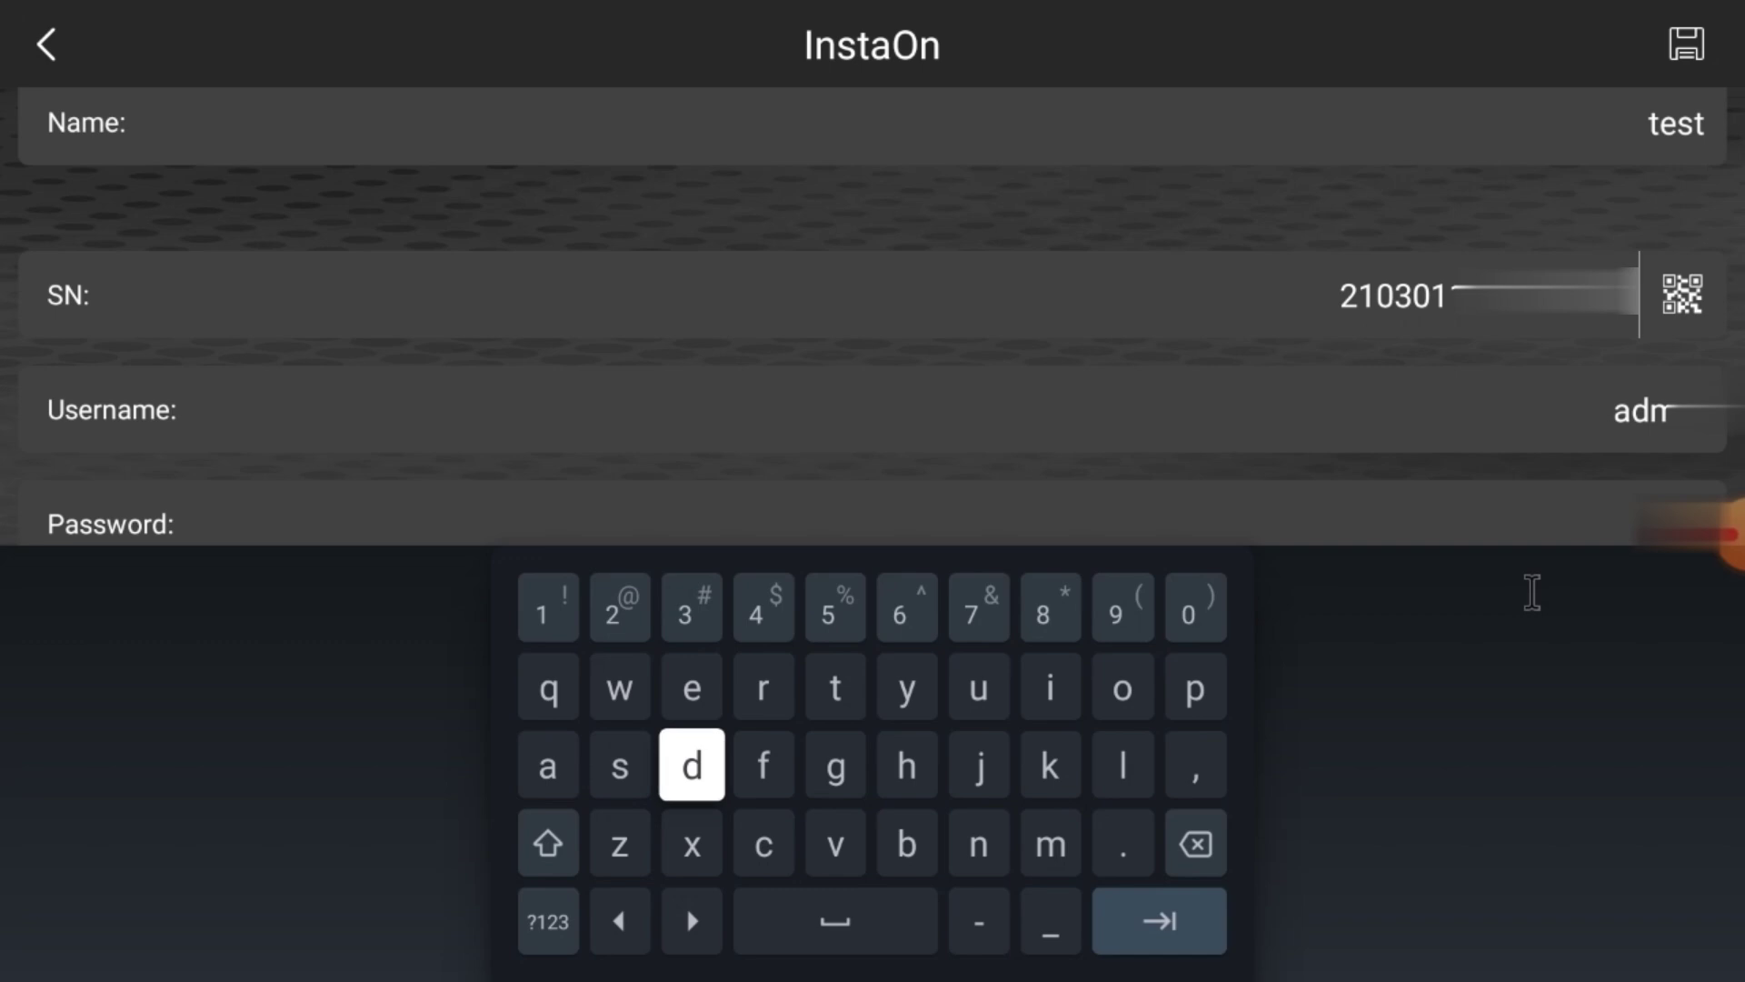
{"action": "key", "text": "Right"}
{"action": "key", "text": "Right"}
{"action": "key", "text": "Right"}
{"action": "key", "text": "Right"}
{"action": "key", "text": "Right"}
{"action": "key", "text": "Down"}
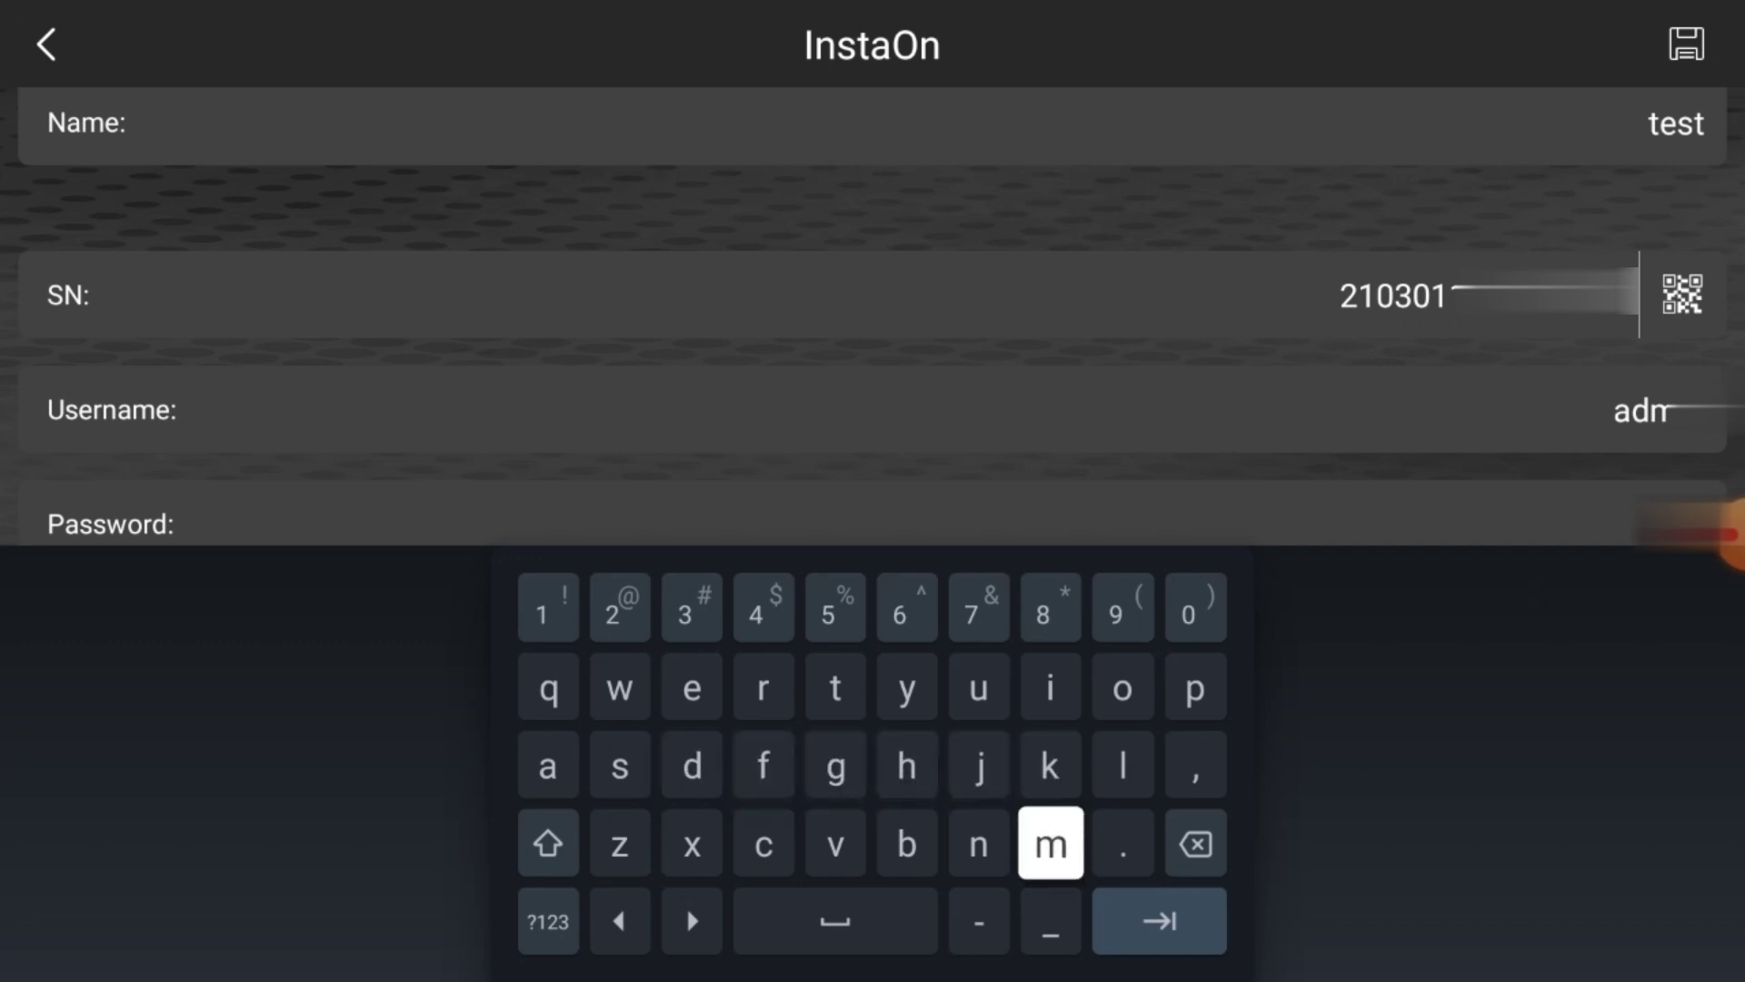
{"action": "key", "text": "Return"}
{"action": "key", "text": "Return"}
{"action": "key", "text": "Return"}
{"action": "key", "text": "Return"}
{"action": "key", "text": "Return"}
{"action": "key", "text": "Return"}
{"action": "key", "text": "Return"}
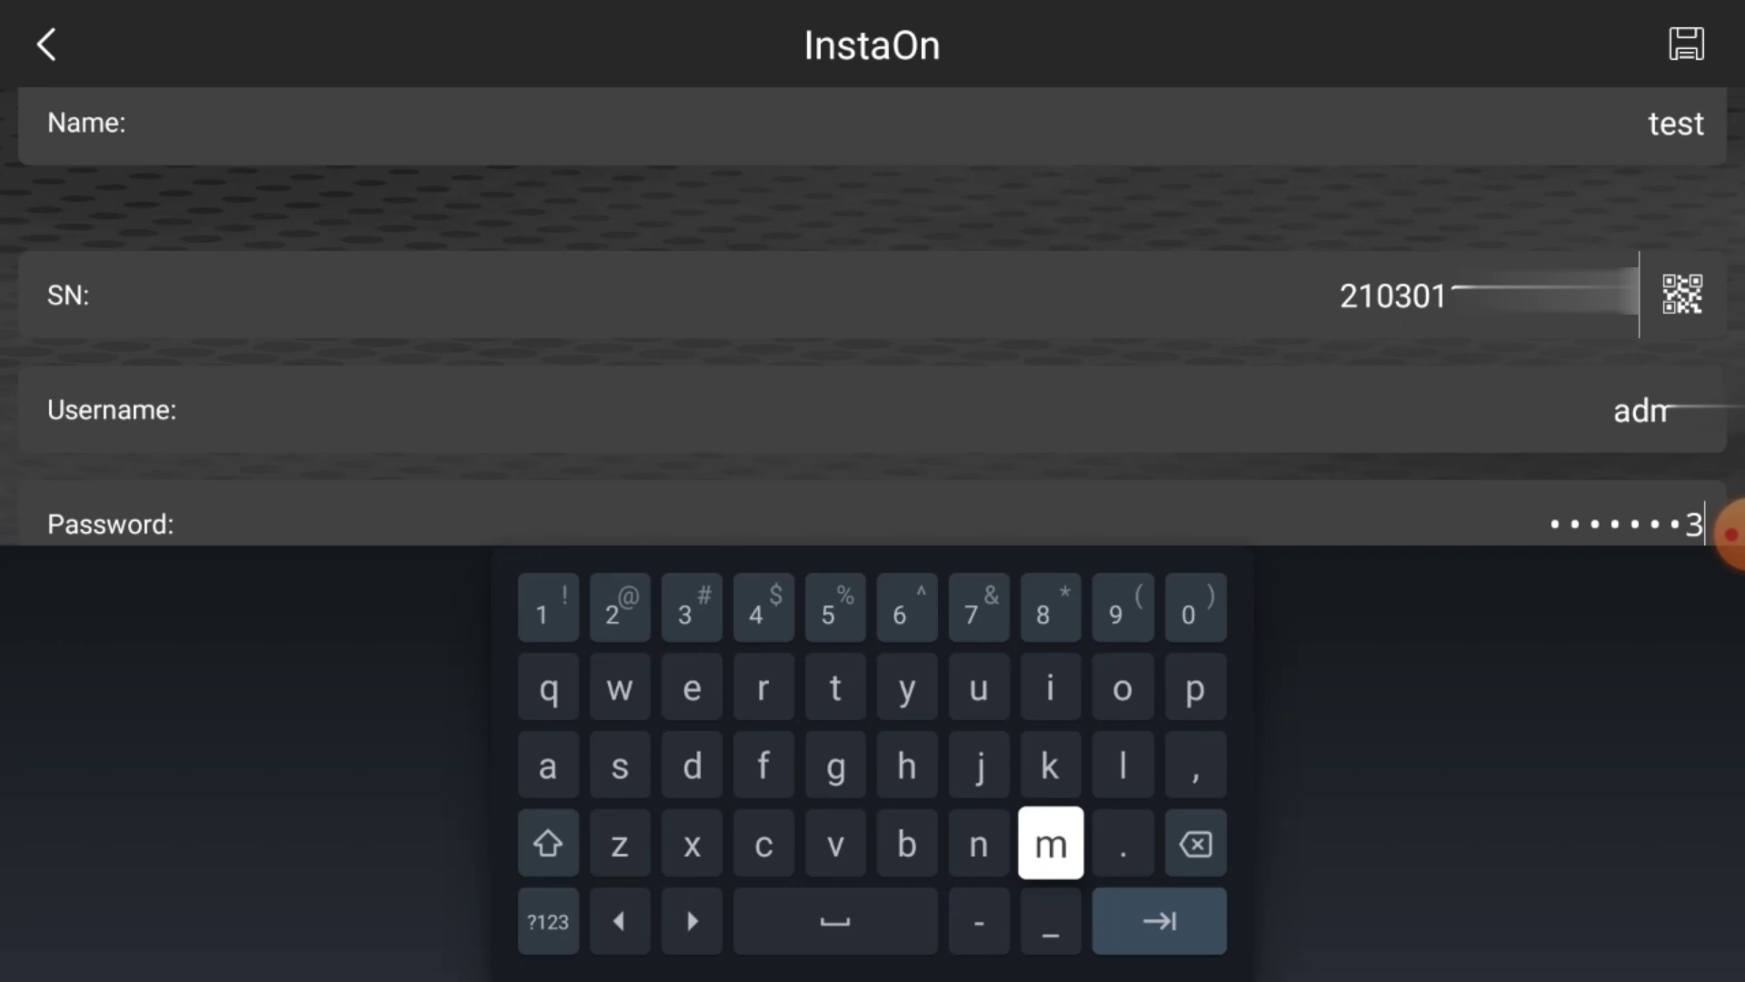
{"action": "left_click", "coordinate": [1687, 50]}
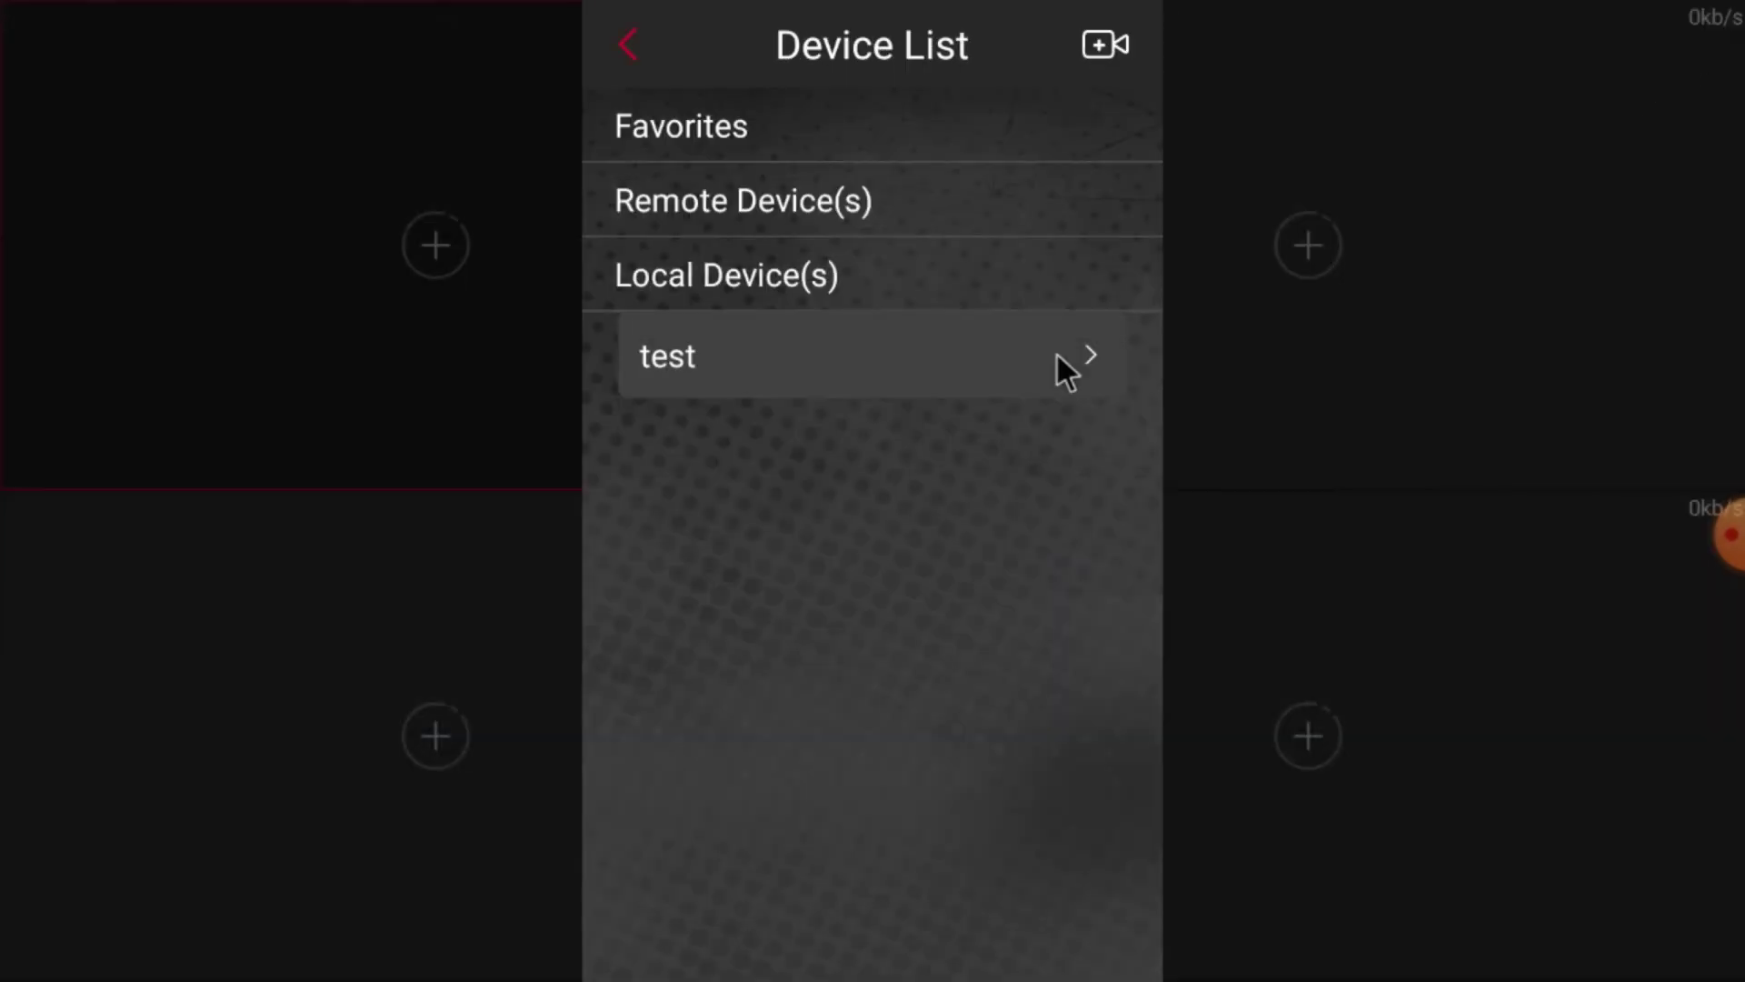
Step: From the test device's channel list, put GATE 1 top-left and CAM 12 top-right
{"action": "left_click", "coordinate": [954, 370]}
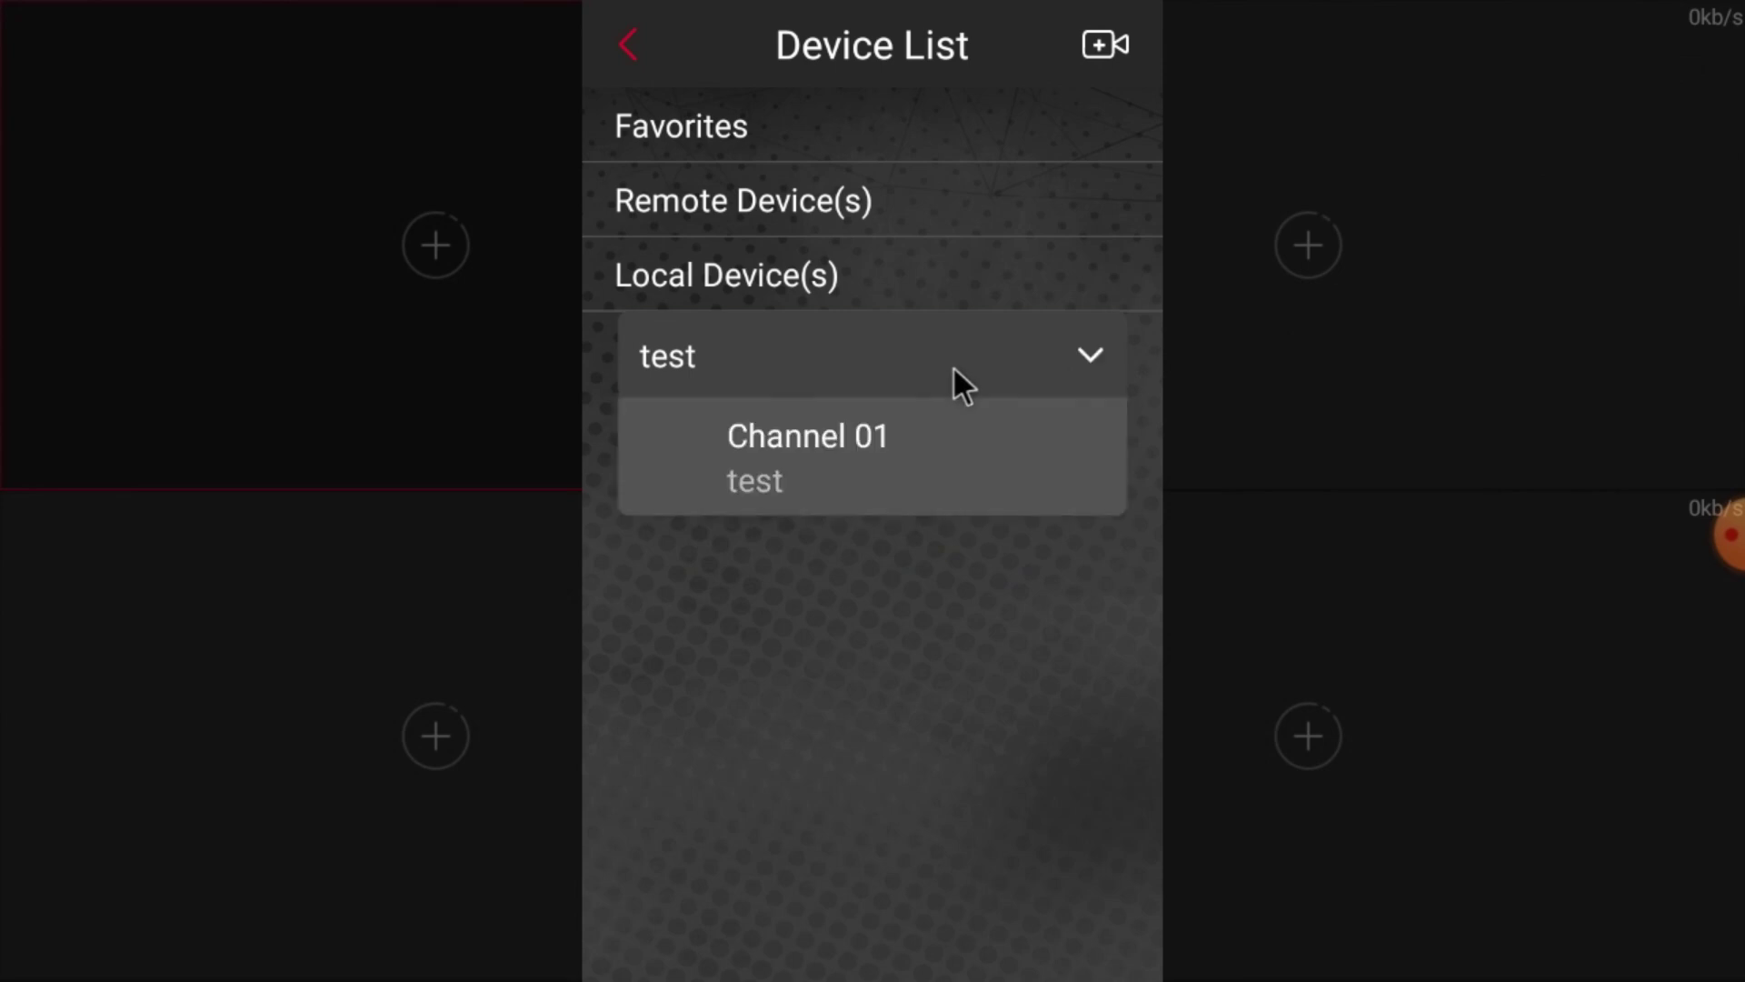
{"action": "left_click", "coordinate": [920, 432]}
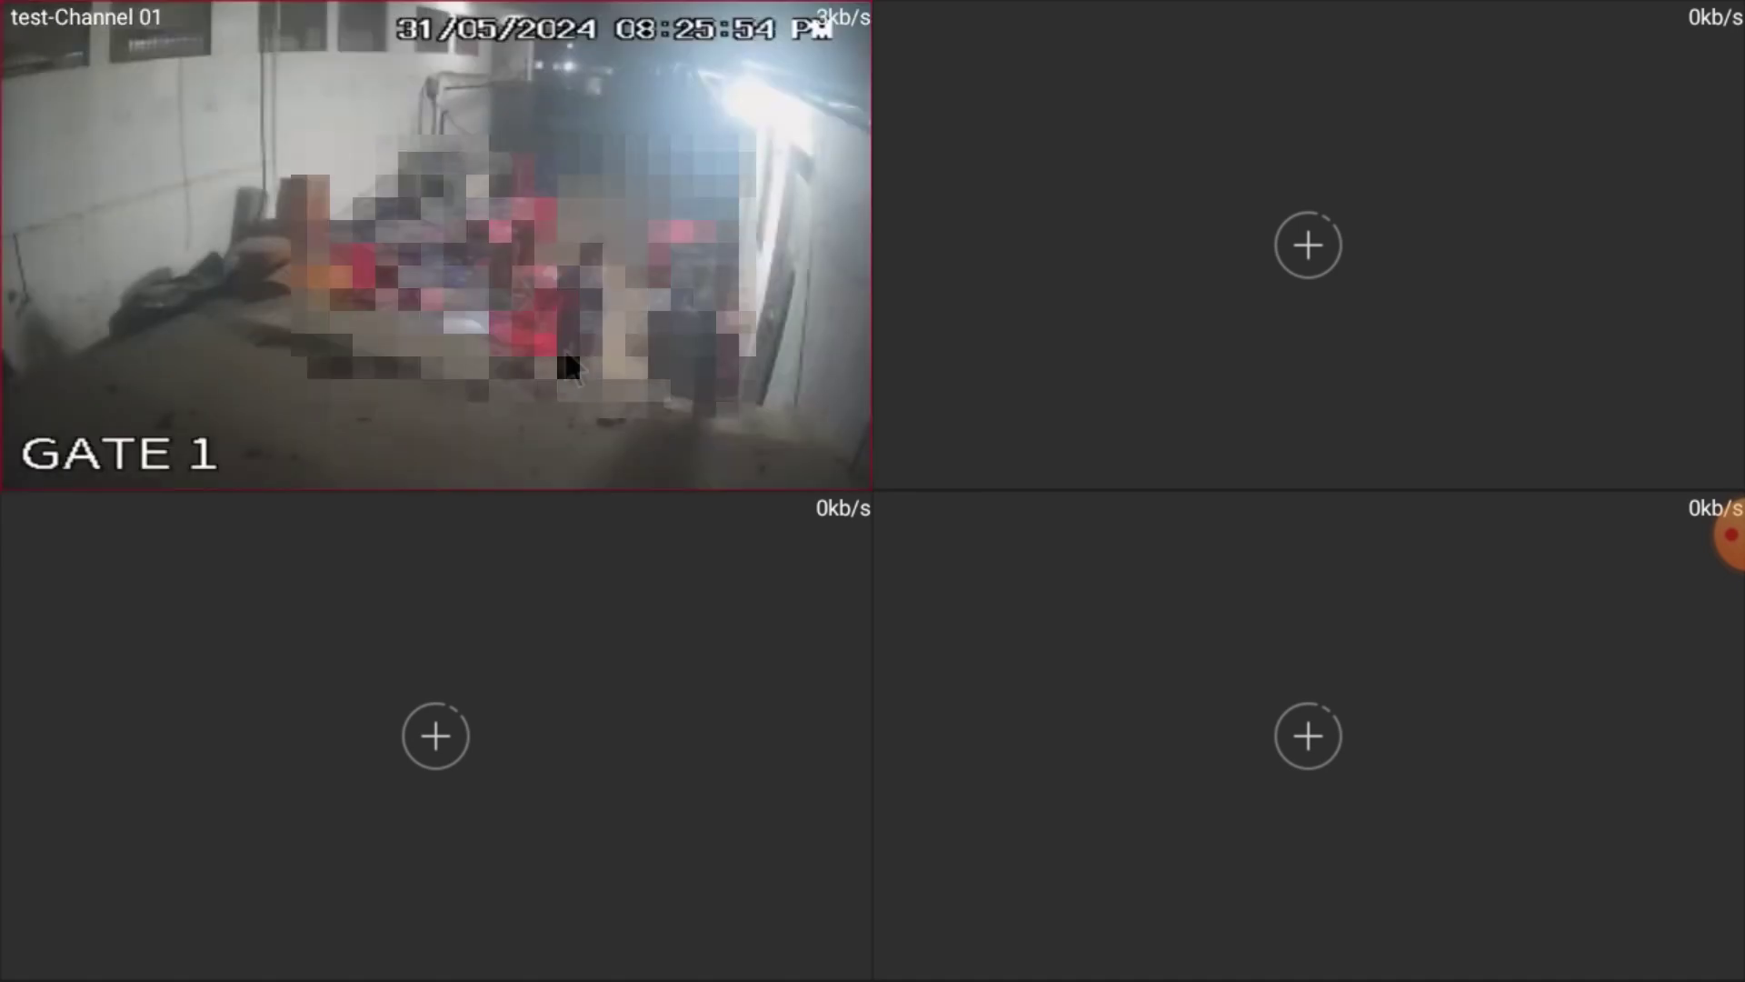
{"action": "left_click", "coordinate": [1295, 251]}
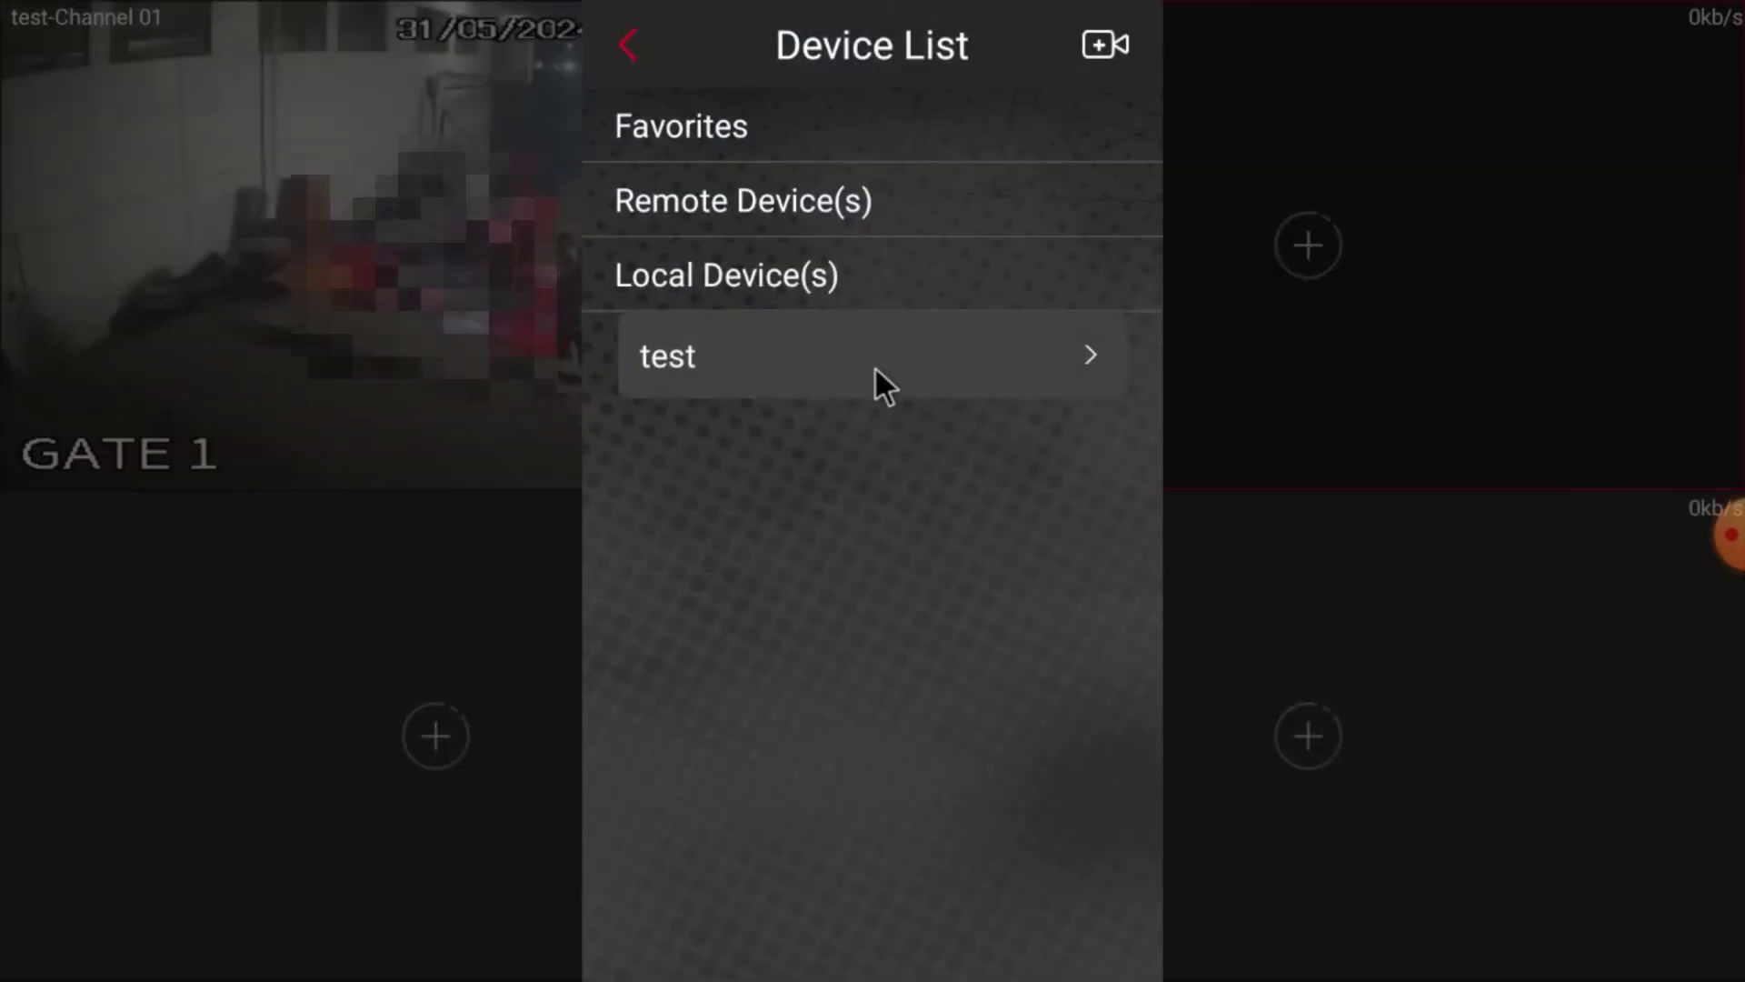
{"action": "left_click", "coordinate": [874, 366]}
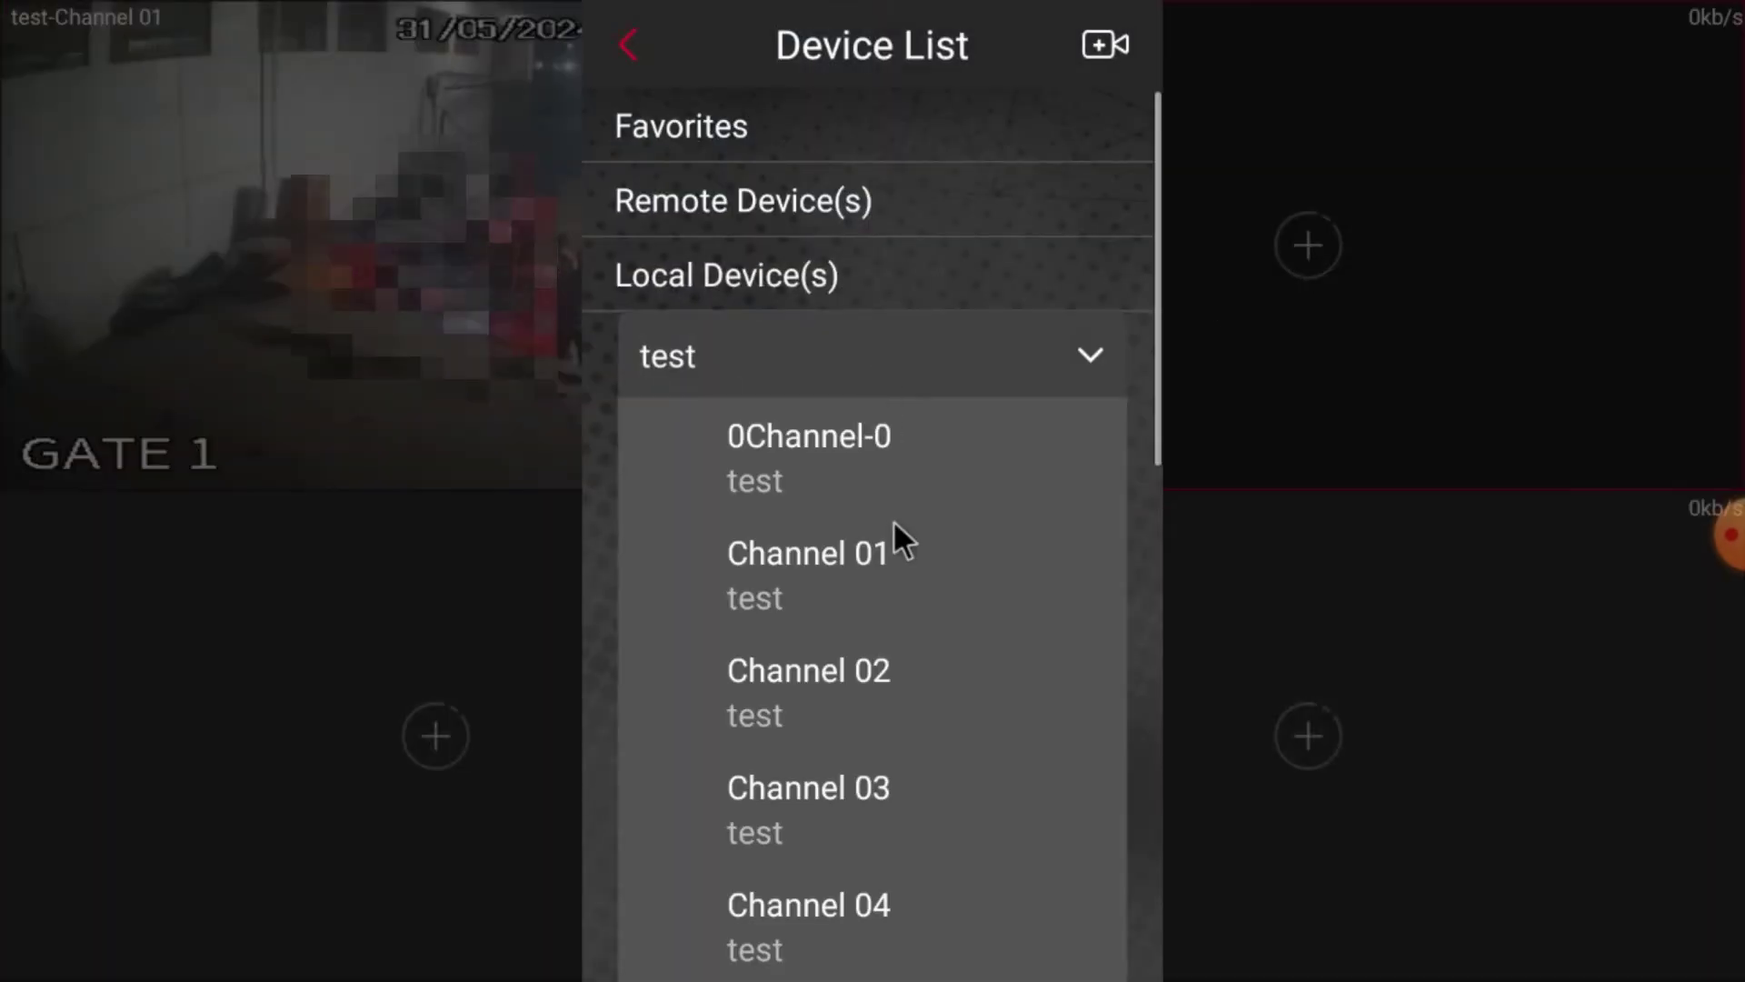
{"action": "scroll", "coordinate": [891, 618], "scroll_direction": "down", "scroll_amount": 5}
{"action": "left_click", "coordinate": [867, 796]}
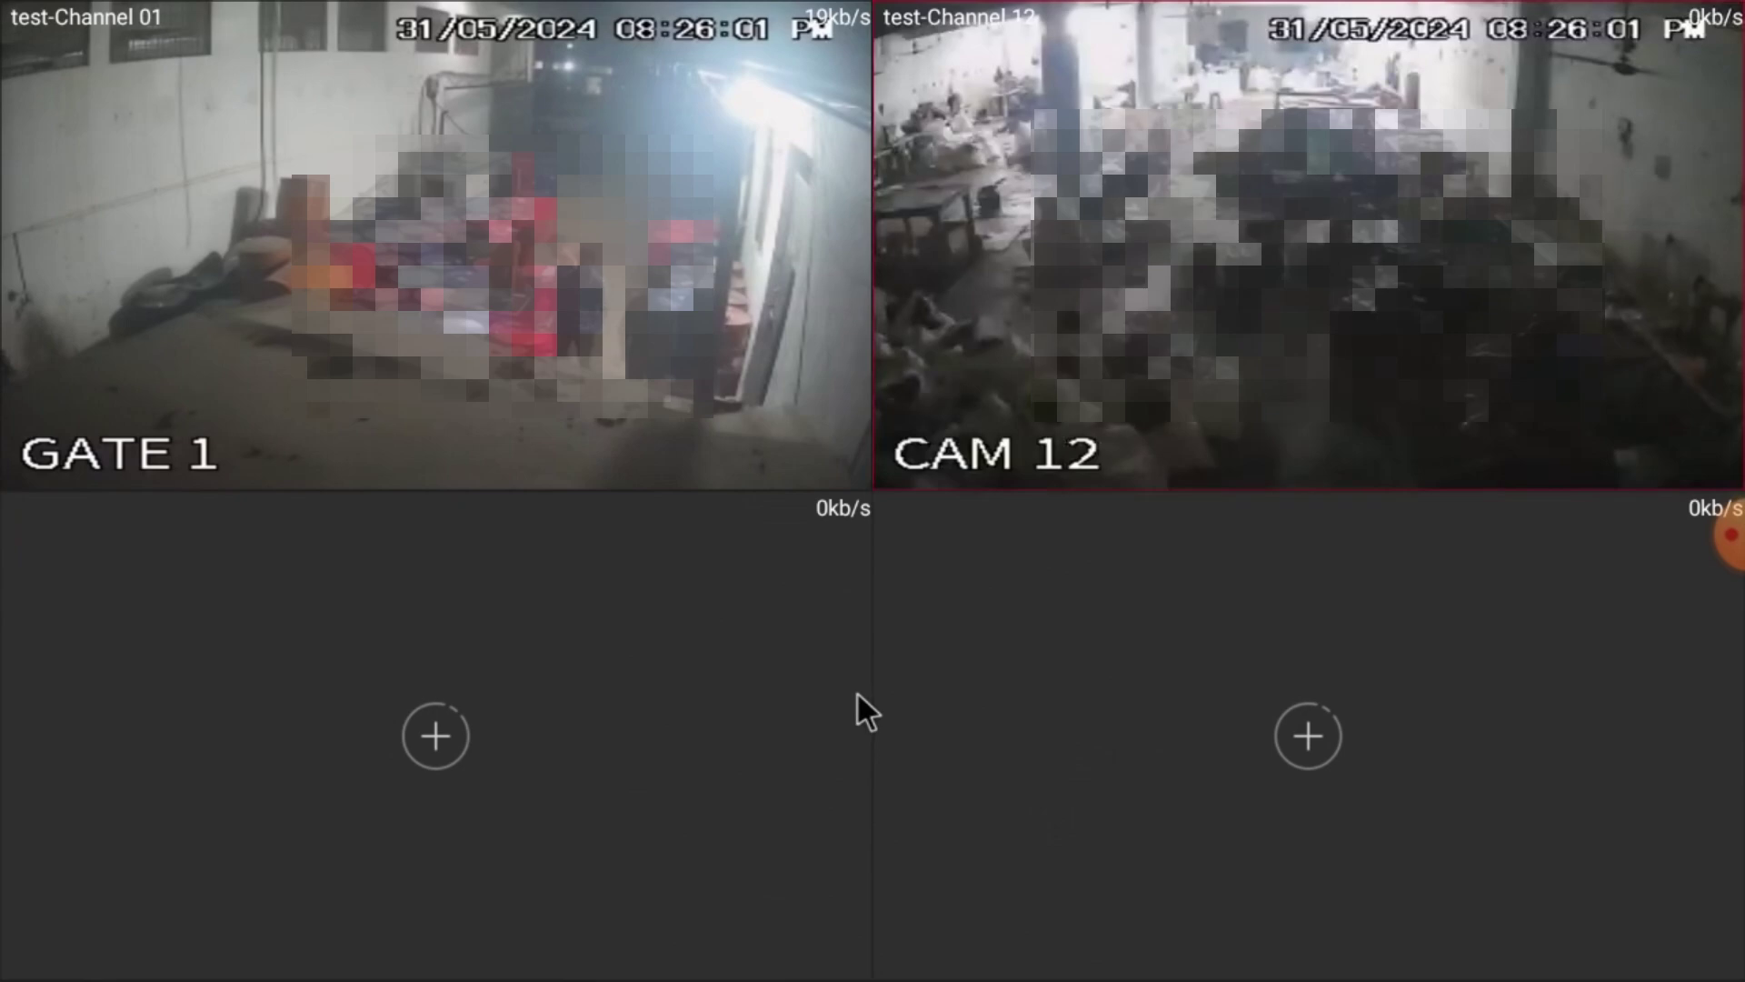
Step: Enlarge the CAM 12 tile to full screen and bring up its bottom control bar
{"action": "double_click", "coordinate": [1202, 252]}
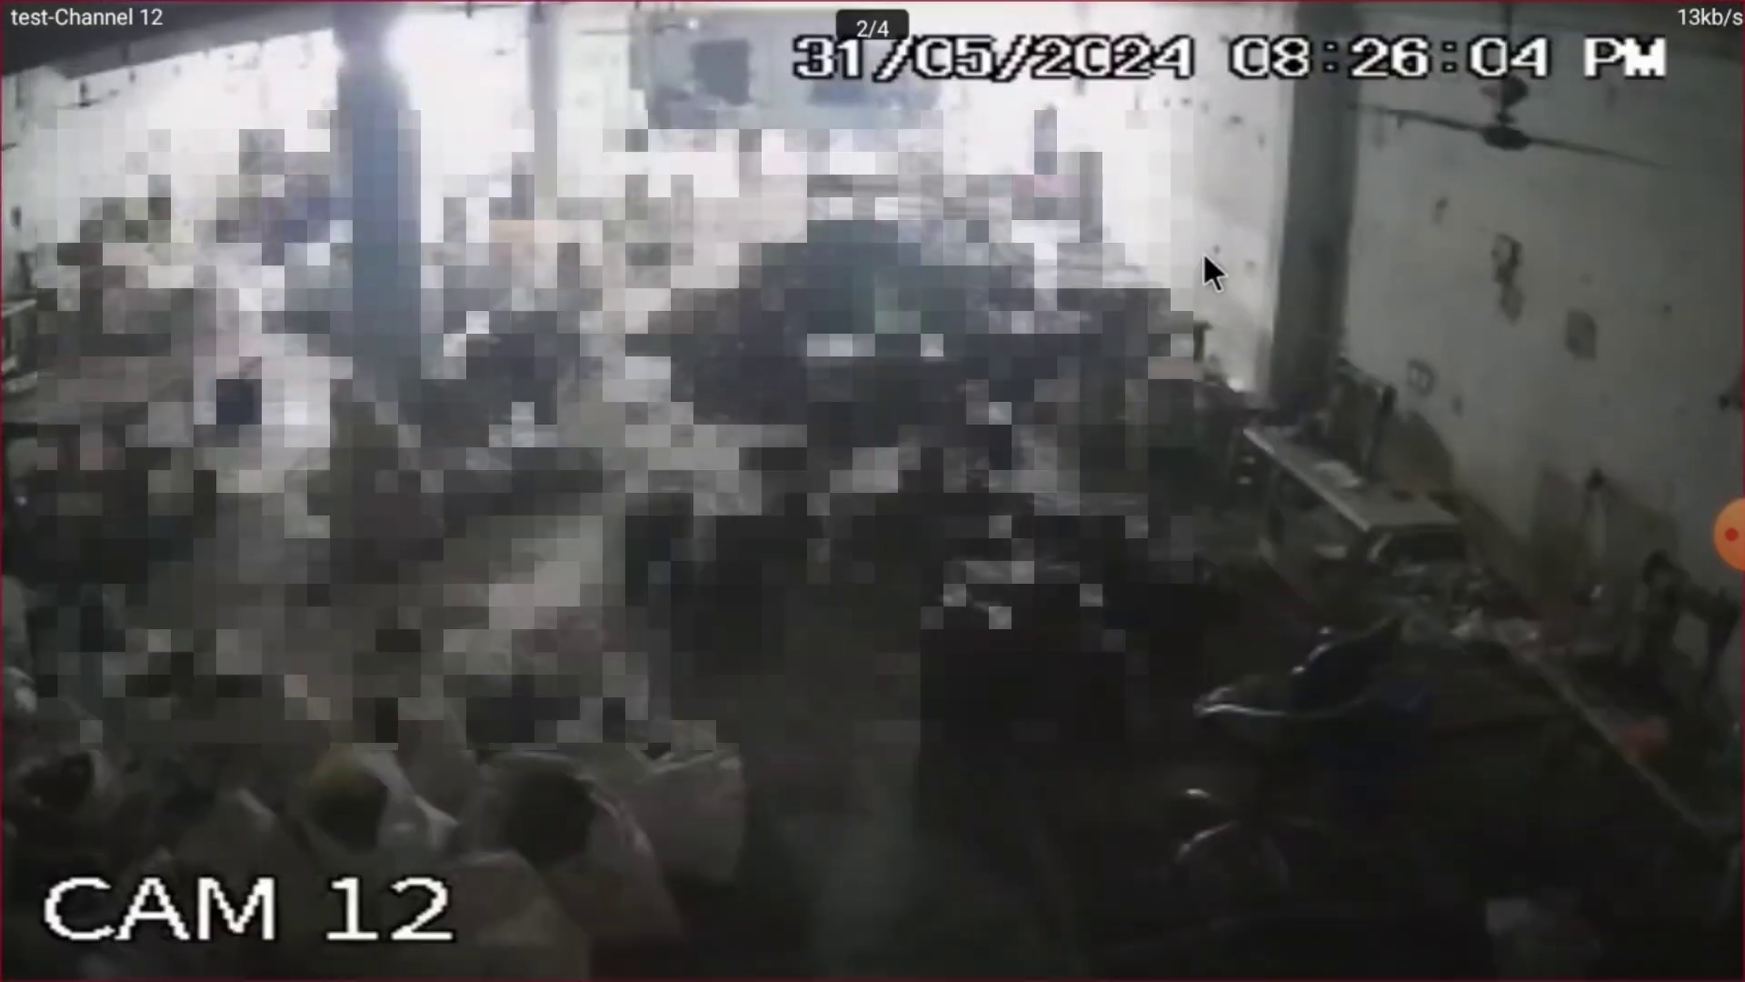
{"action": "left_click", "coordinate": [727, 413]}
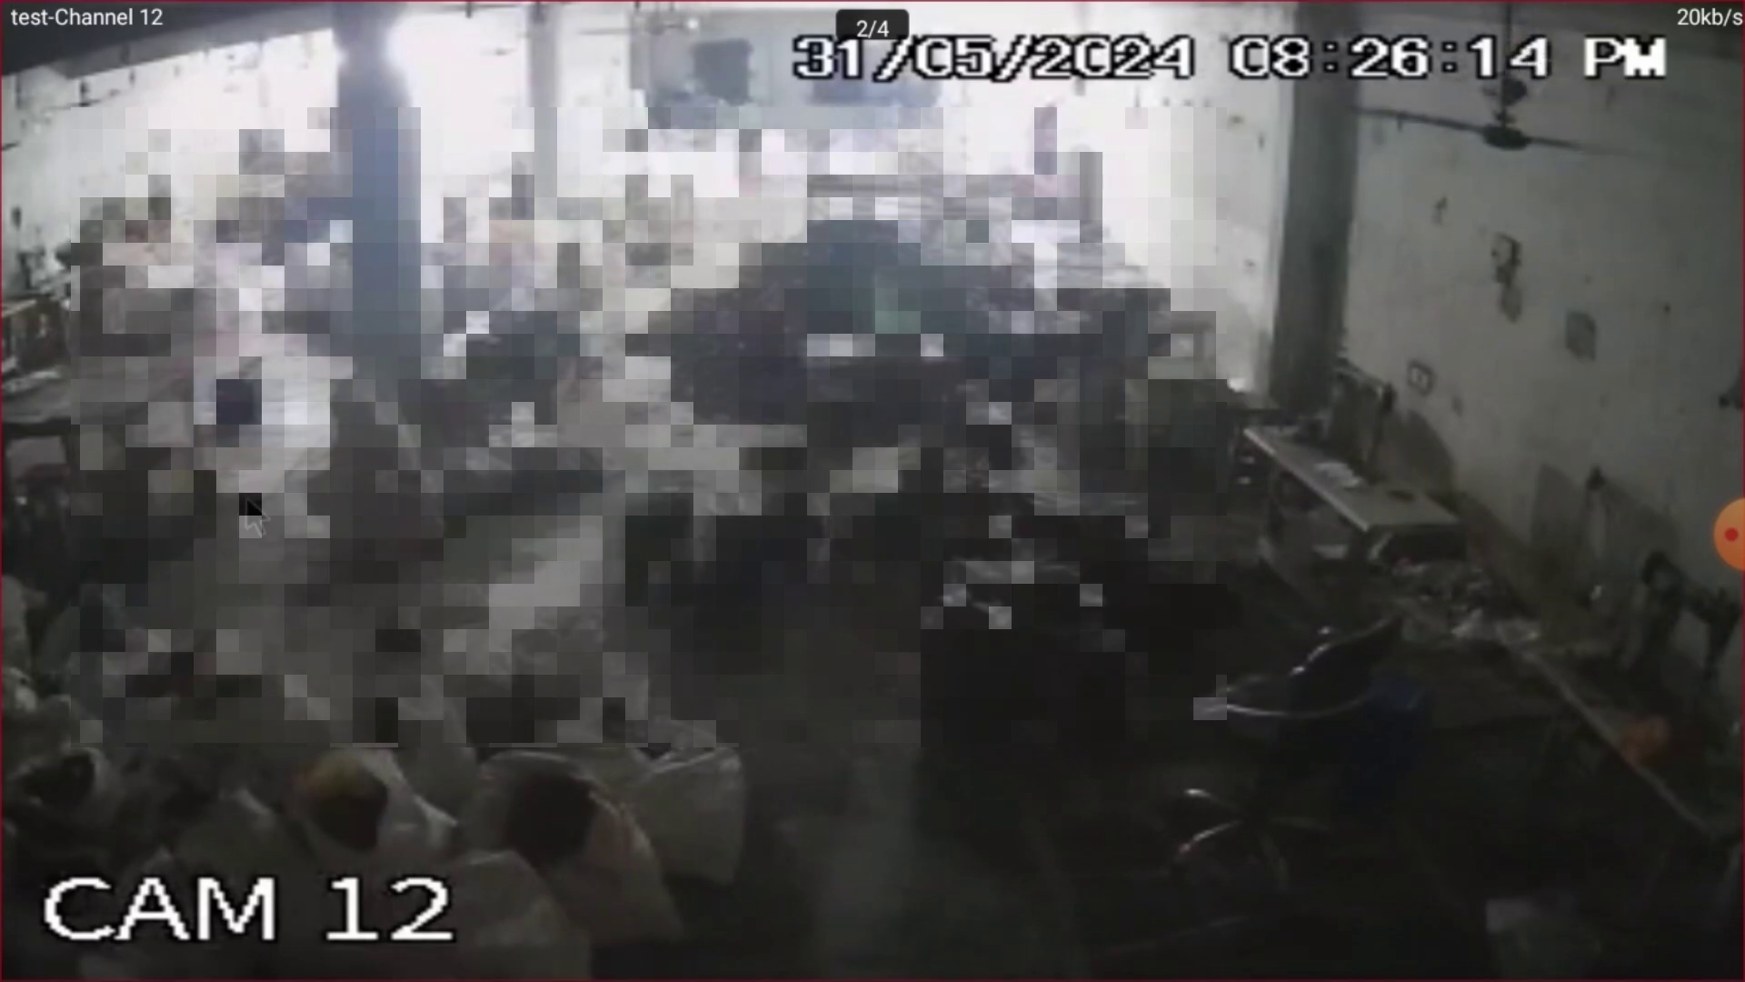
{"action": "mouse_move", "coordinate": [57, 907]}
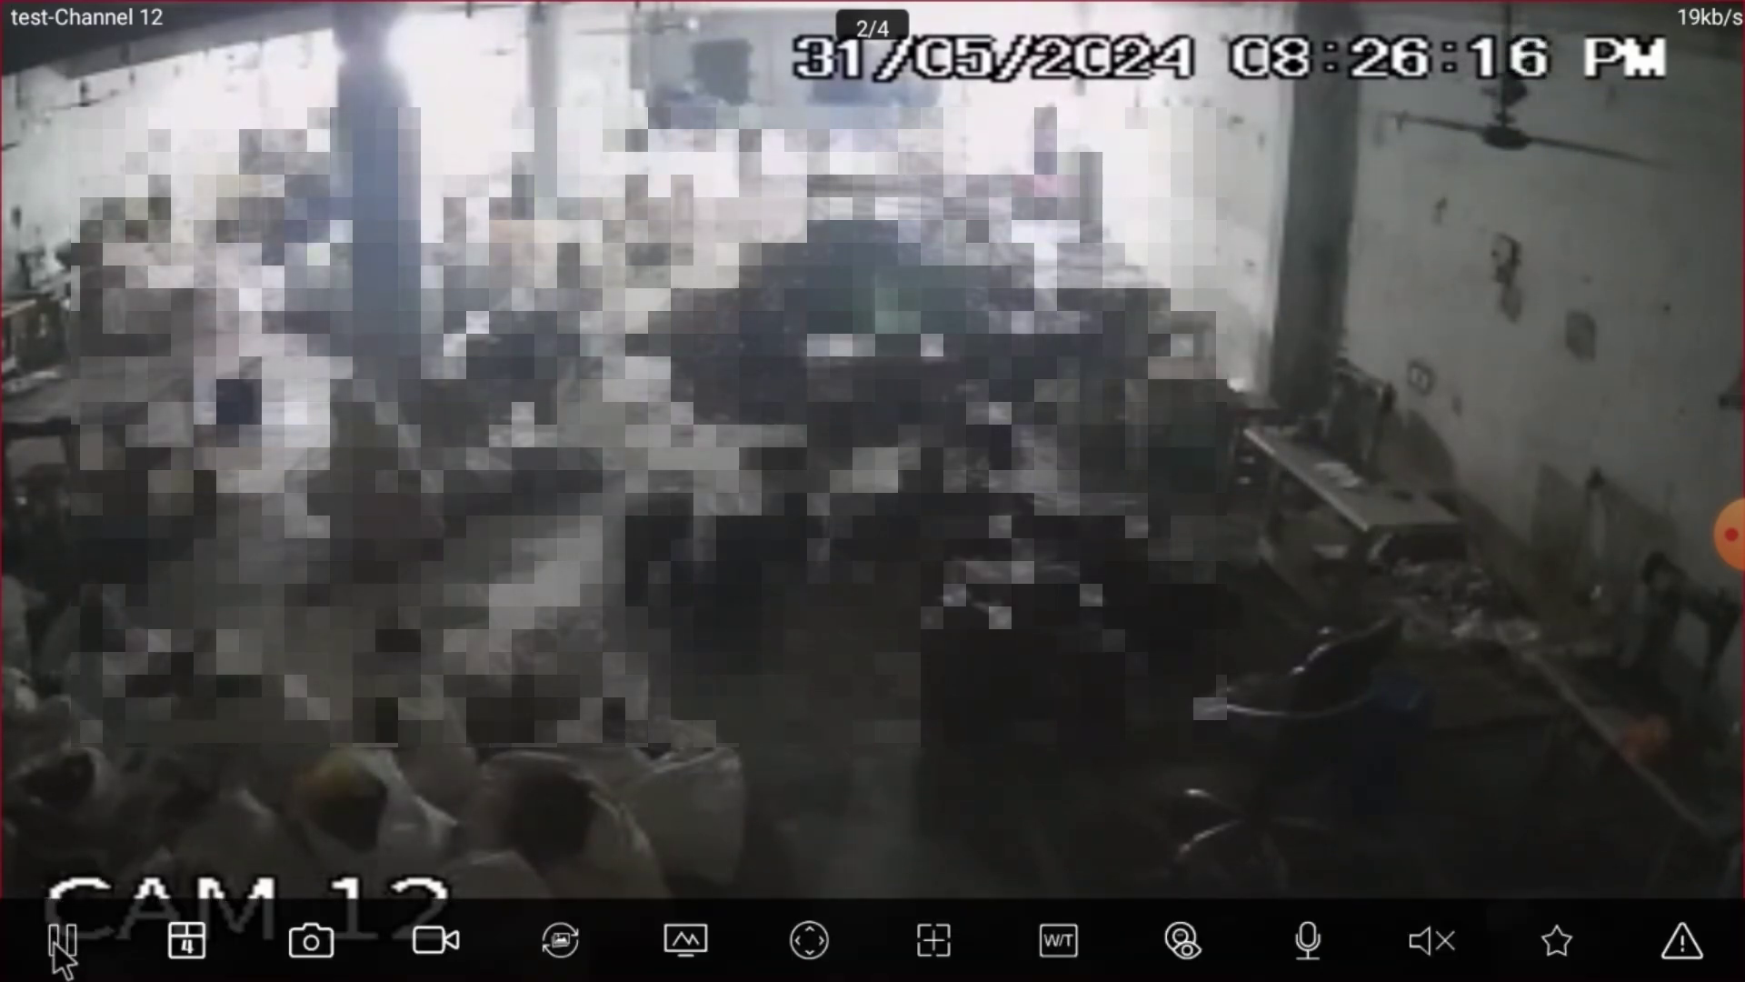
{"action": "left_click", "coordinate": [58, 938]}
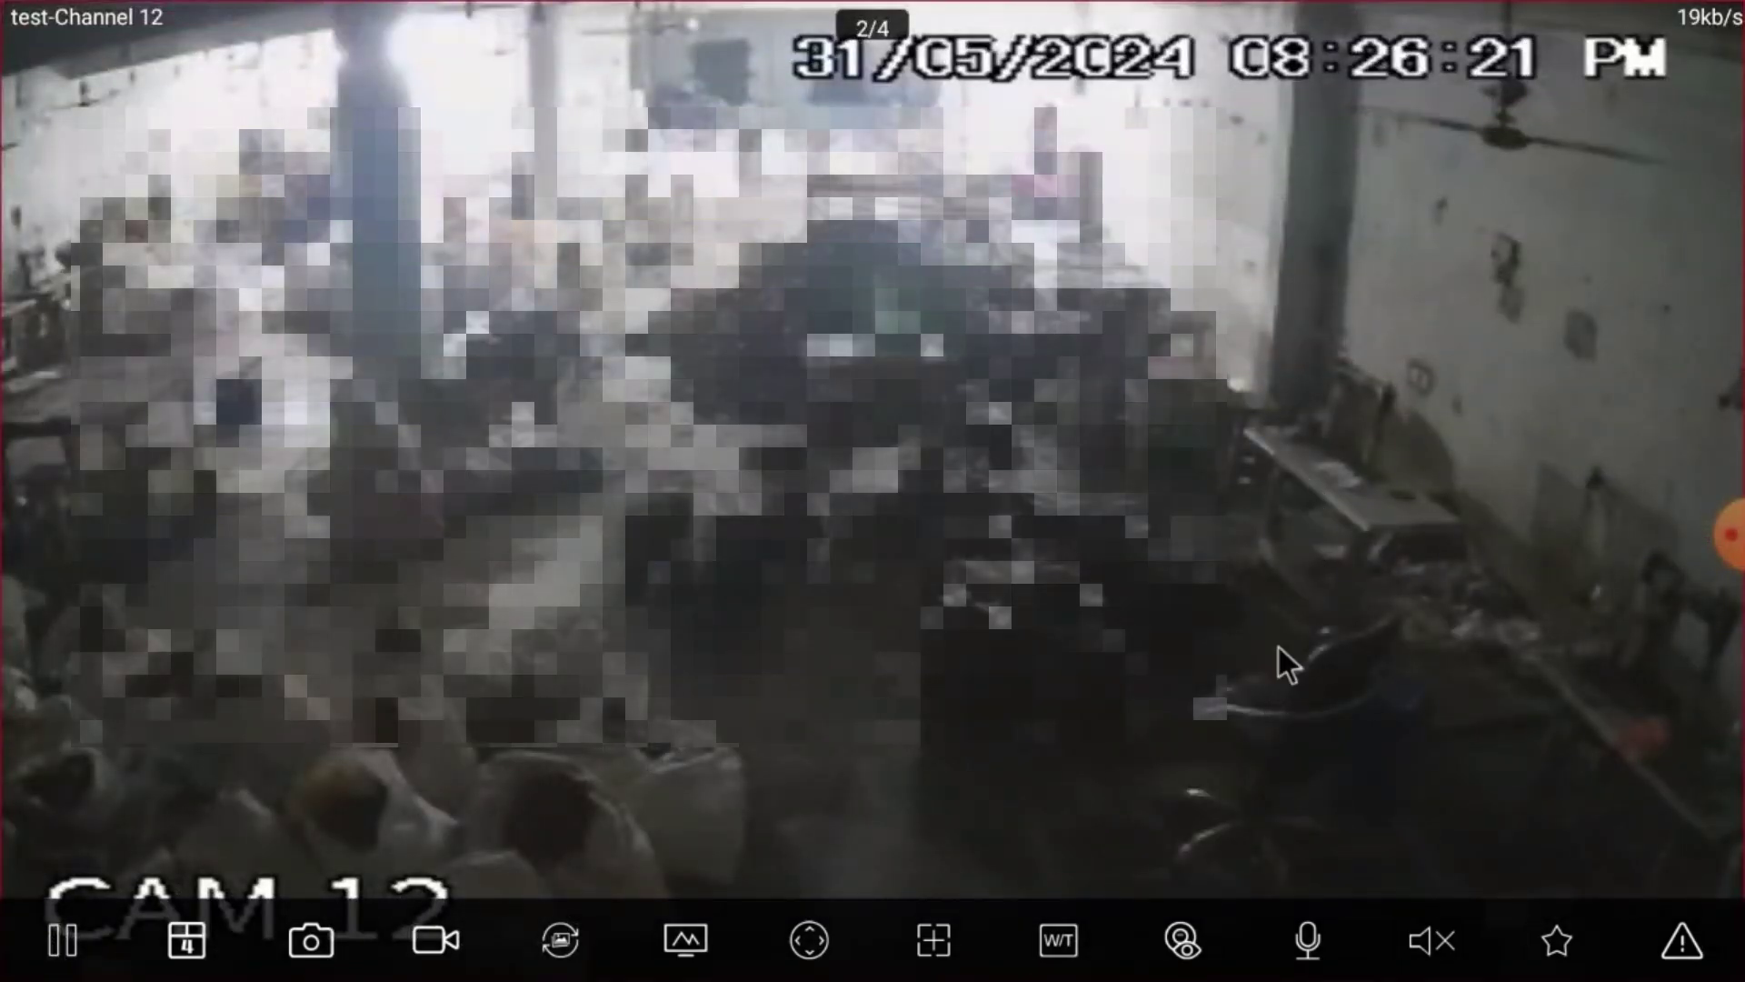
Step: Switch to the nine-tile grid, re-enlarge CAM 12, and take a snapshot of it
{"action": "left_click", "coordinate": [187, 945]}
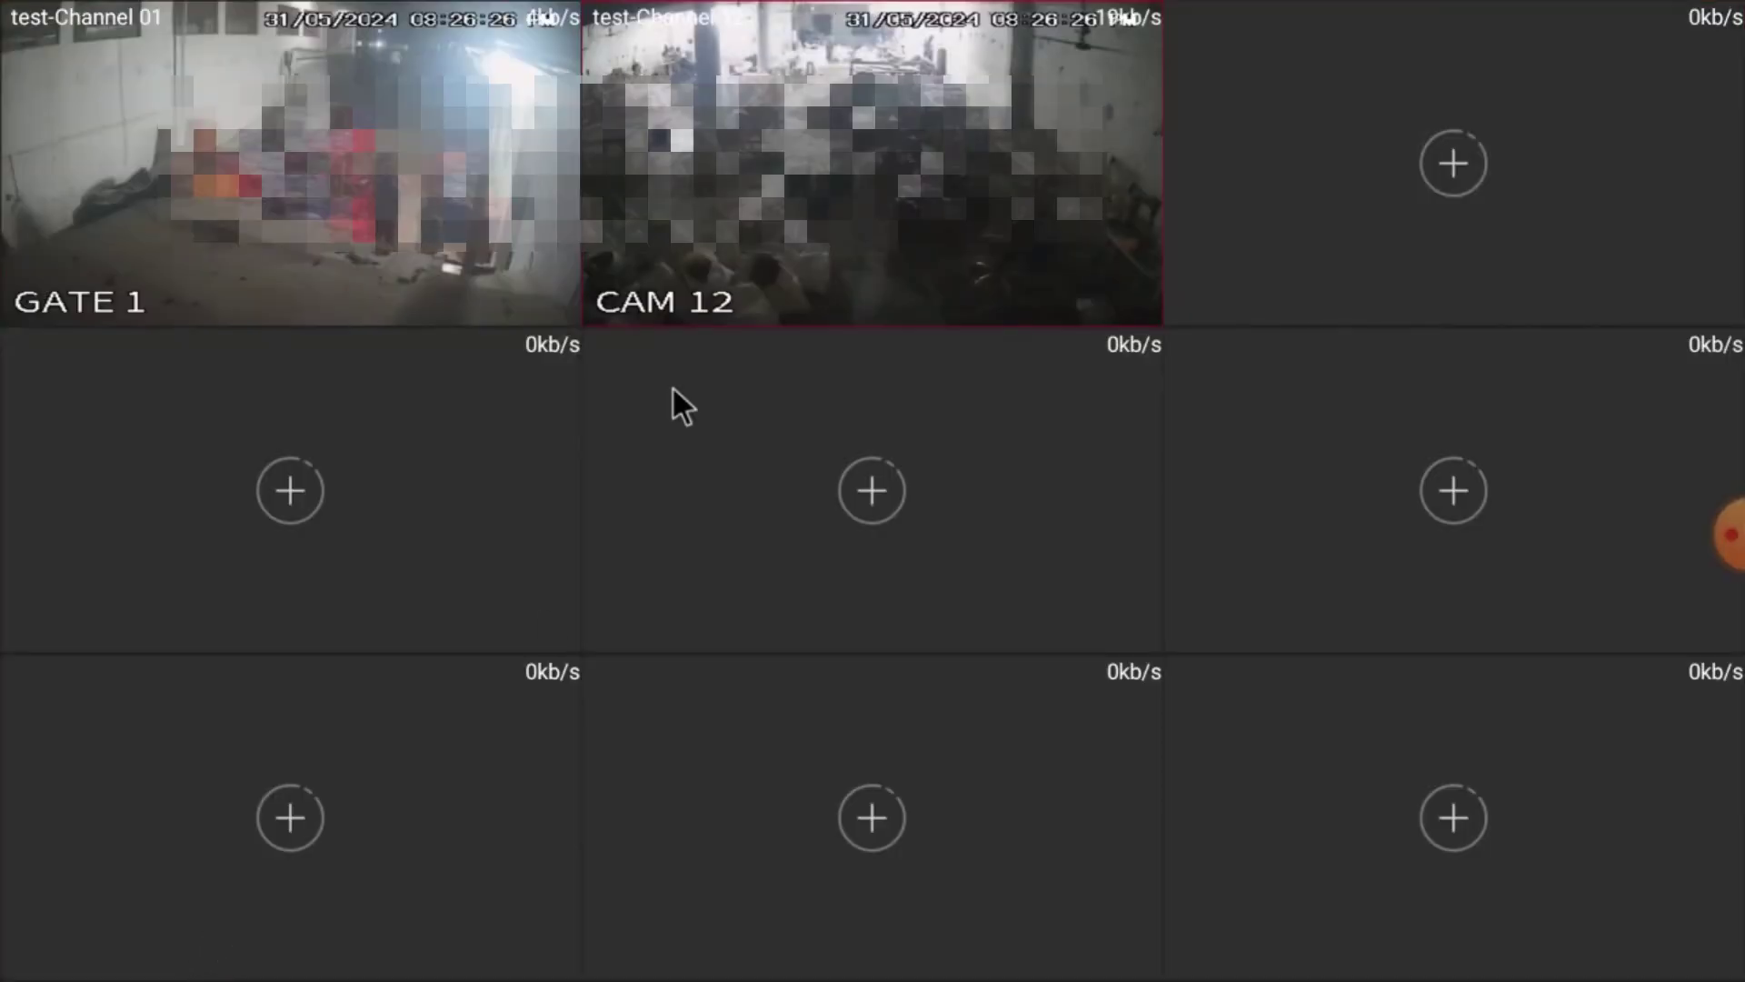
{"action": "double_click", "coordinate": [677, 291]}
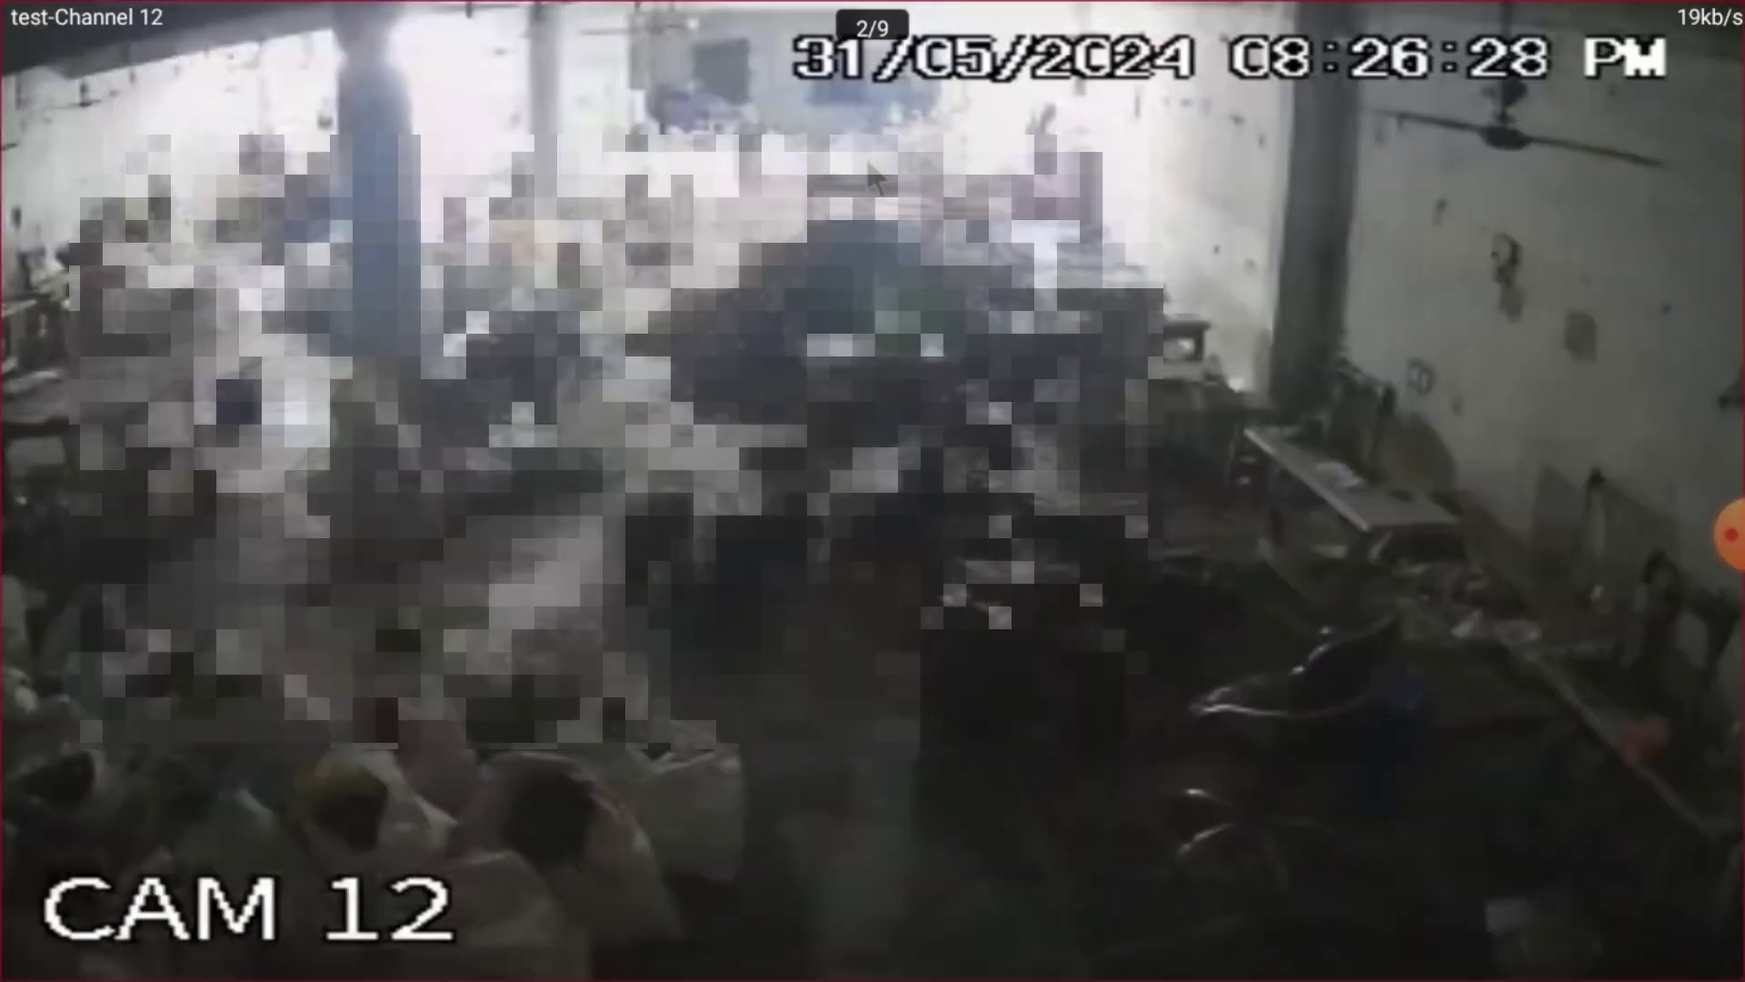
{"action": "left_click", "coordinate": [659, 586]}
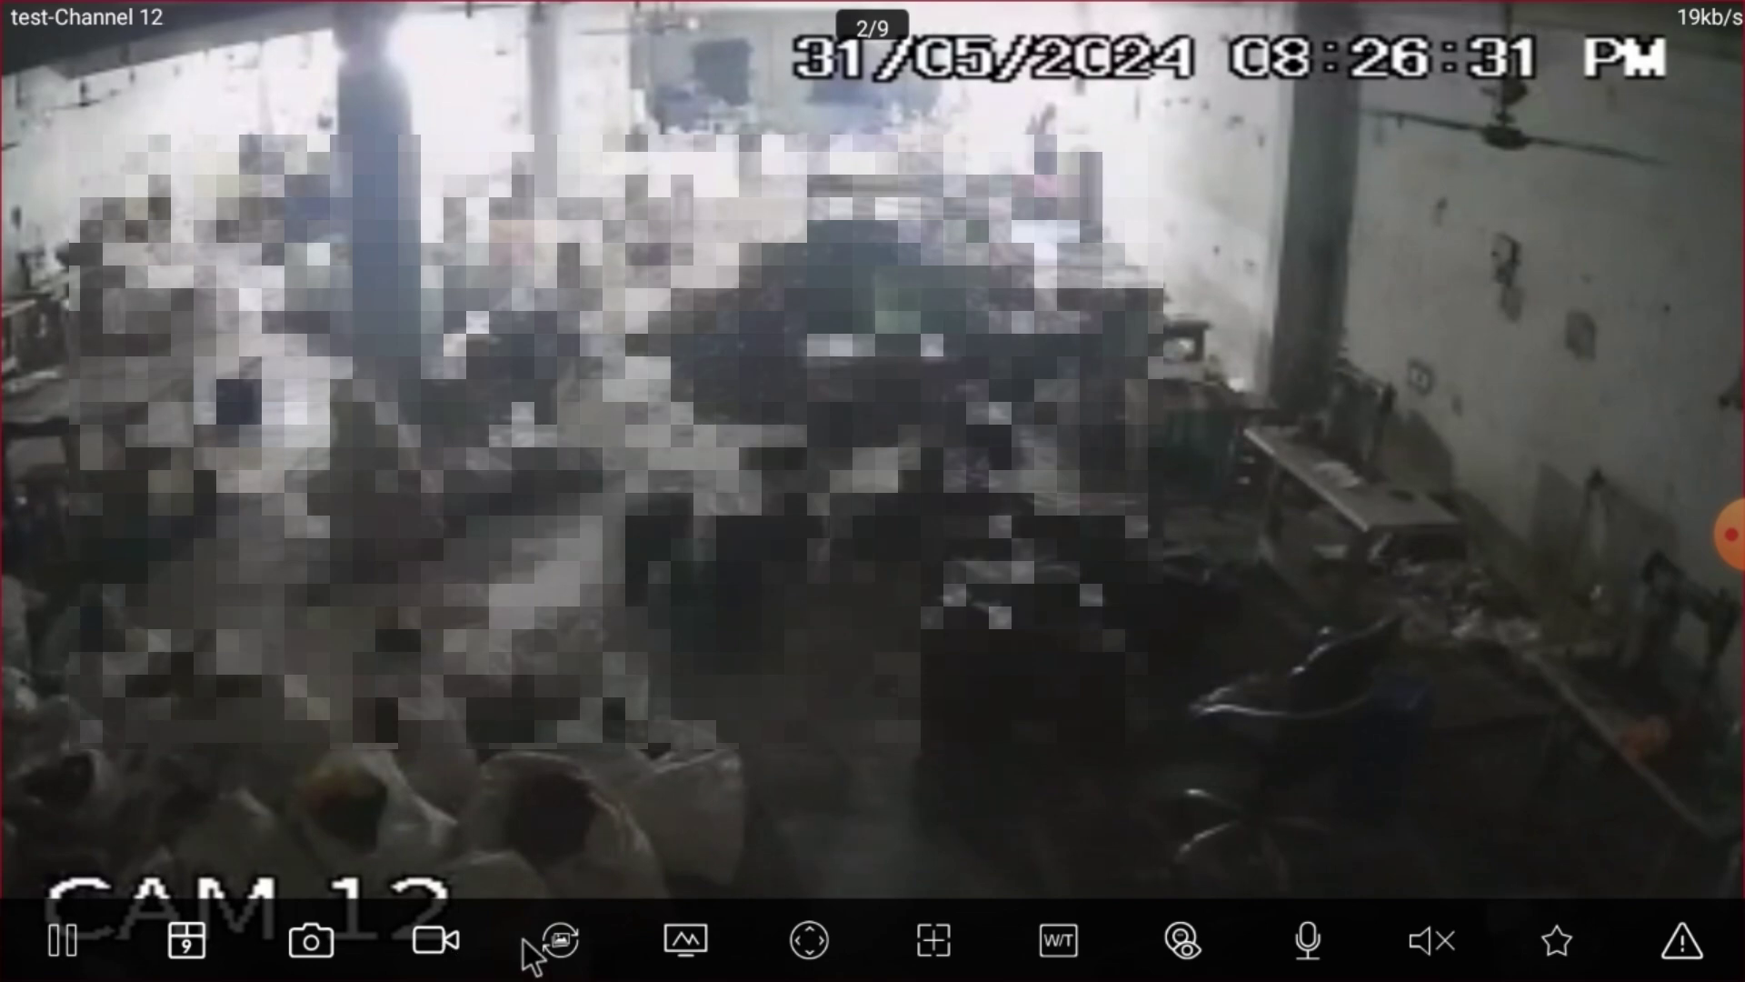
{"action": "left_click", "coordinate": [332, 940]}
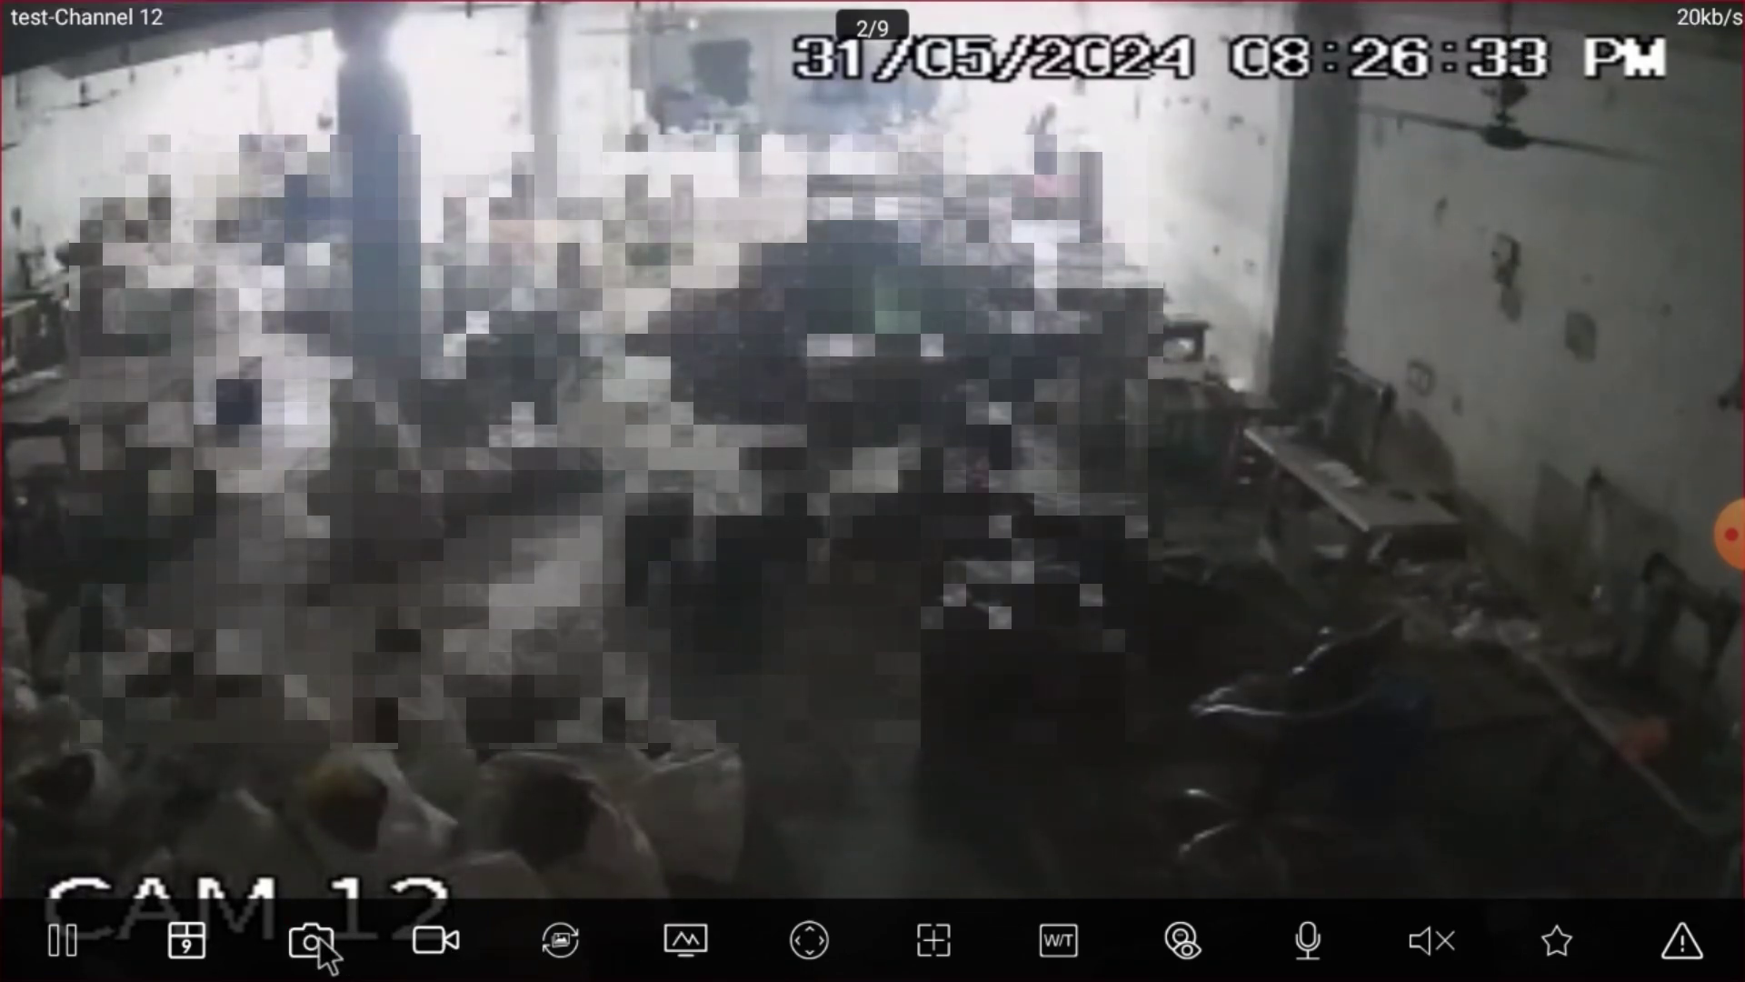
Step: Start a manual recording of CAM 12, stopping and restarting it once
{"action": "left_click", "coordinate": [434, 941]}
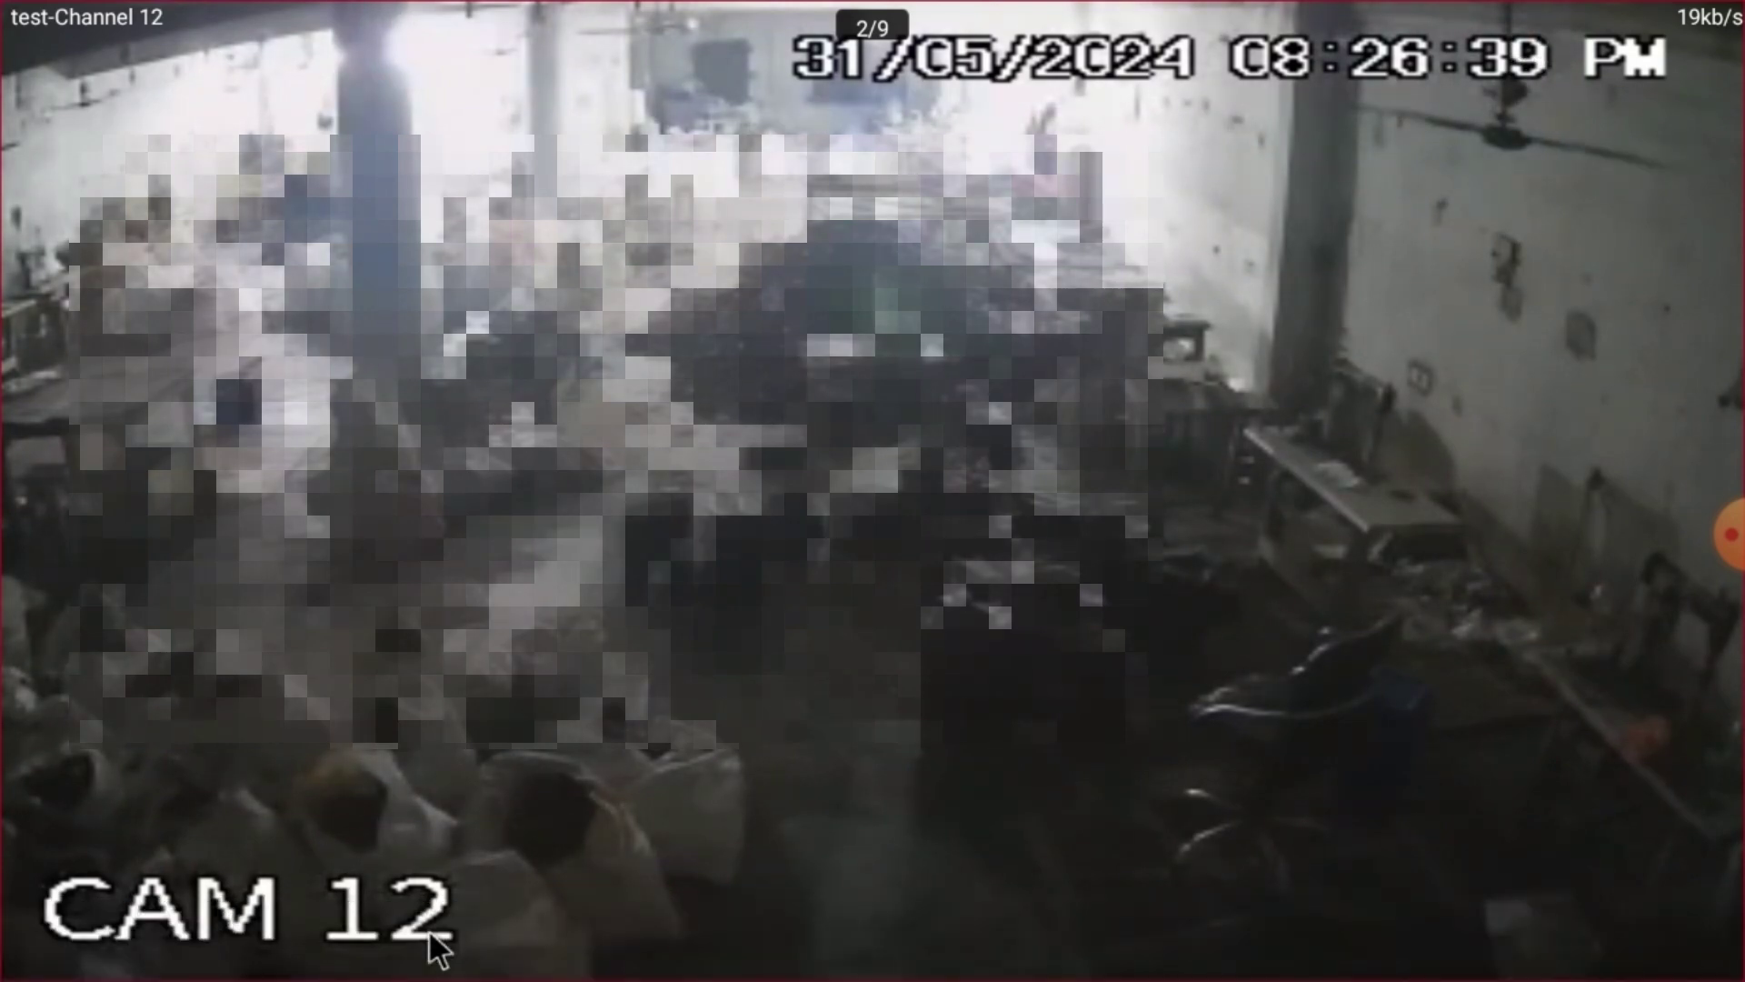
{"action": "left_click", "coordinate": [431, 941]}
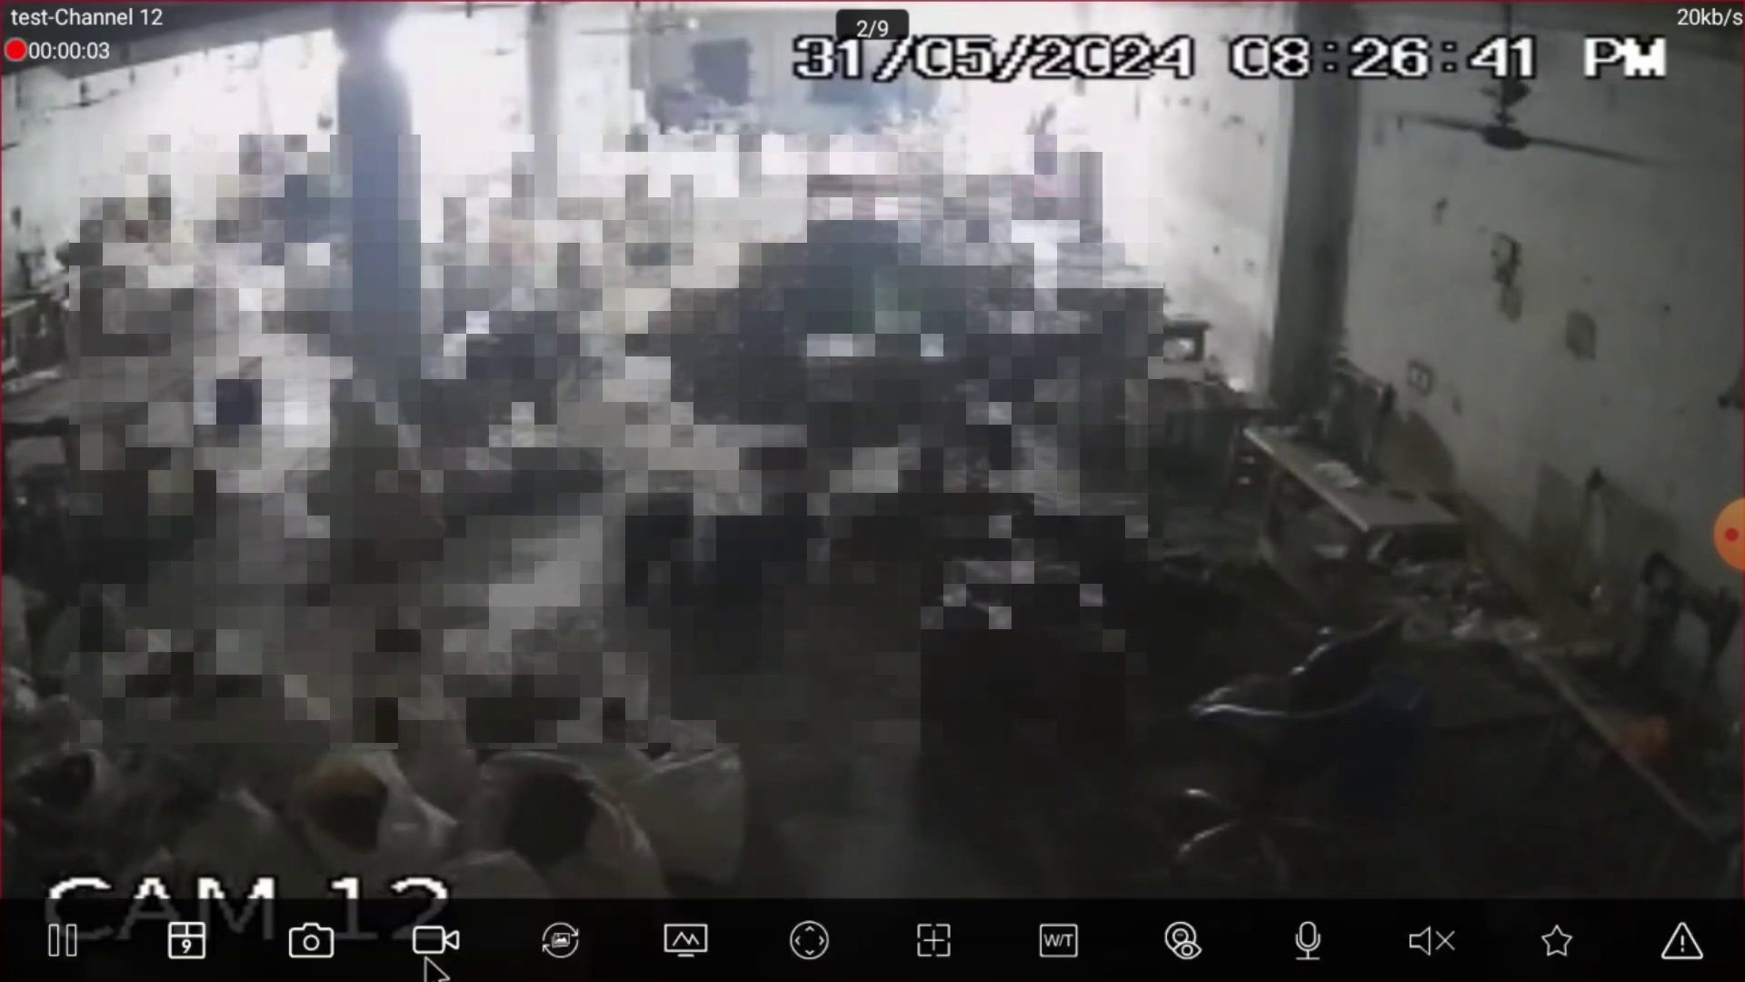
{"action": "left_click", "coordinate": [431, 943]}
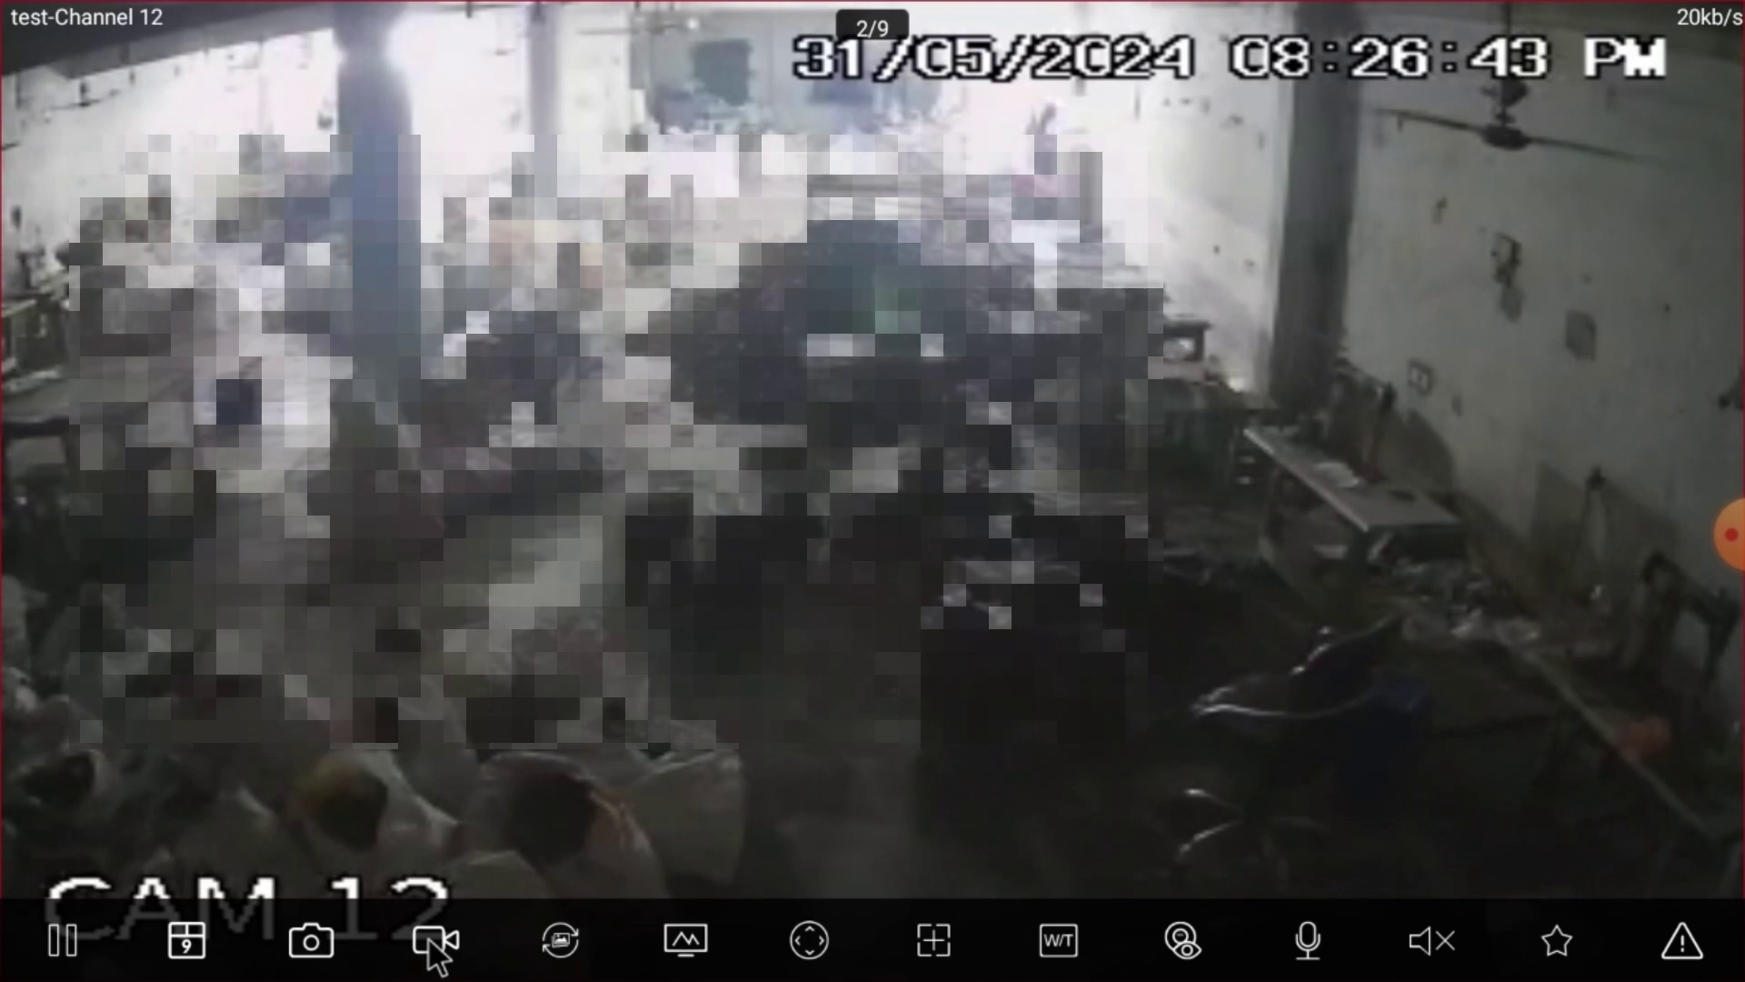
{"action": "left_click", "coordinate": [435, 946]}
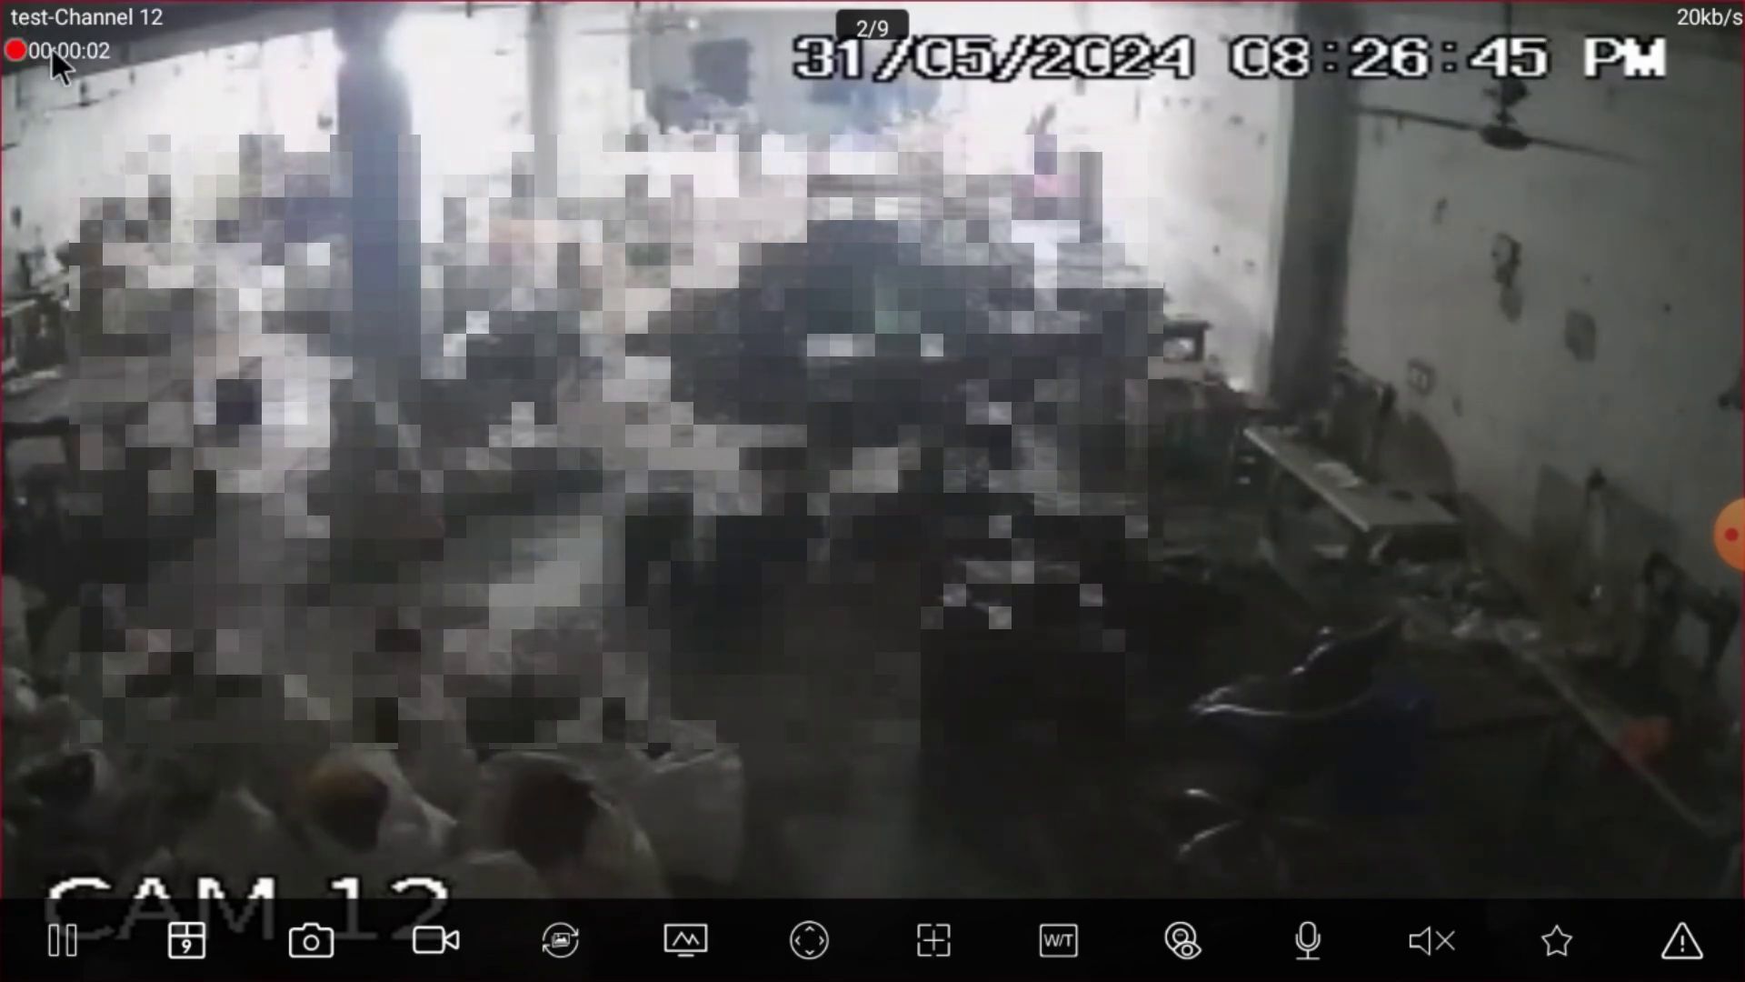